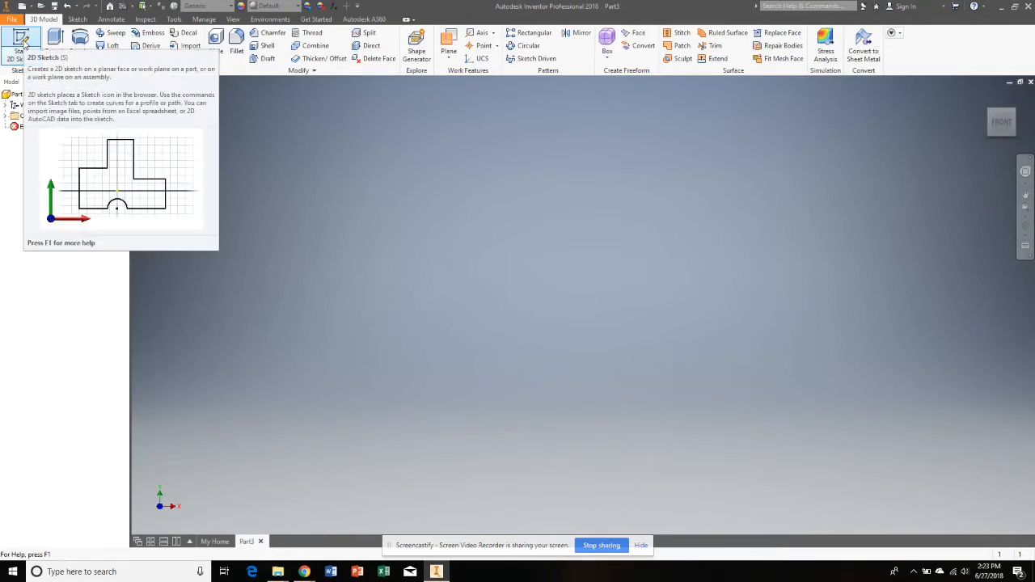
# - Start a sketch on the XY plane and draw a rectangle 2 in wide and 0.875 in high from the origin
pyautogui.click(21, 42)
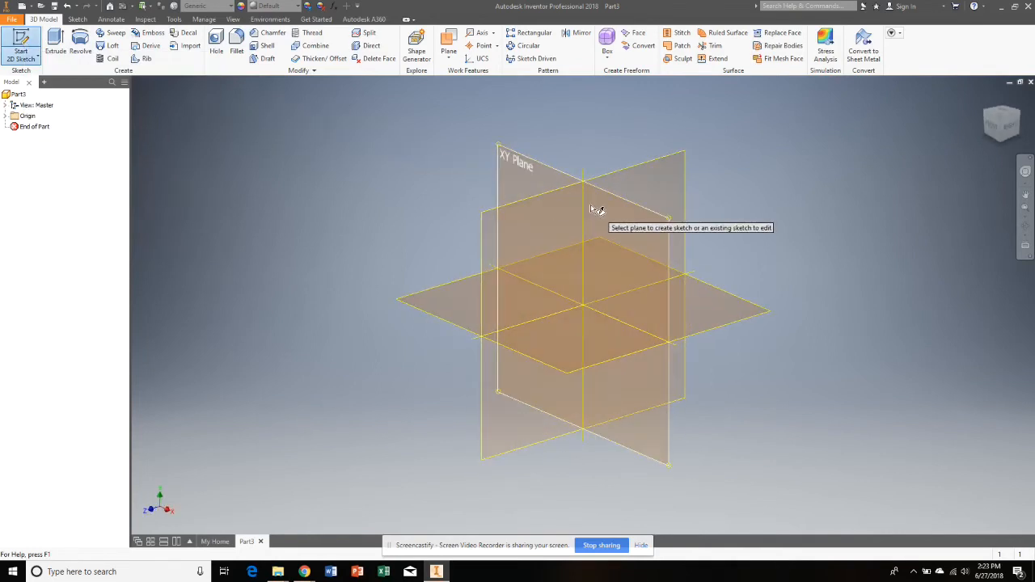
pyautogui.click(501, 160)
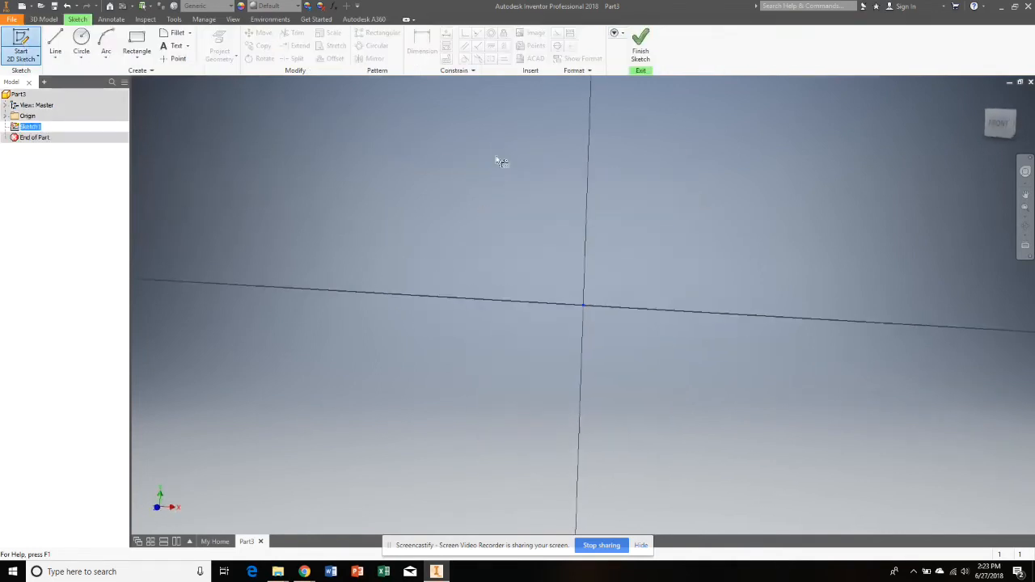
pyautogui.click(136, 41)
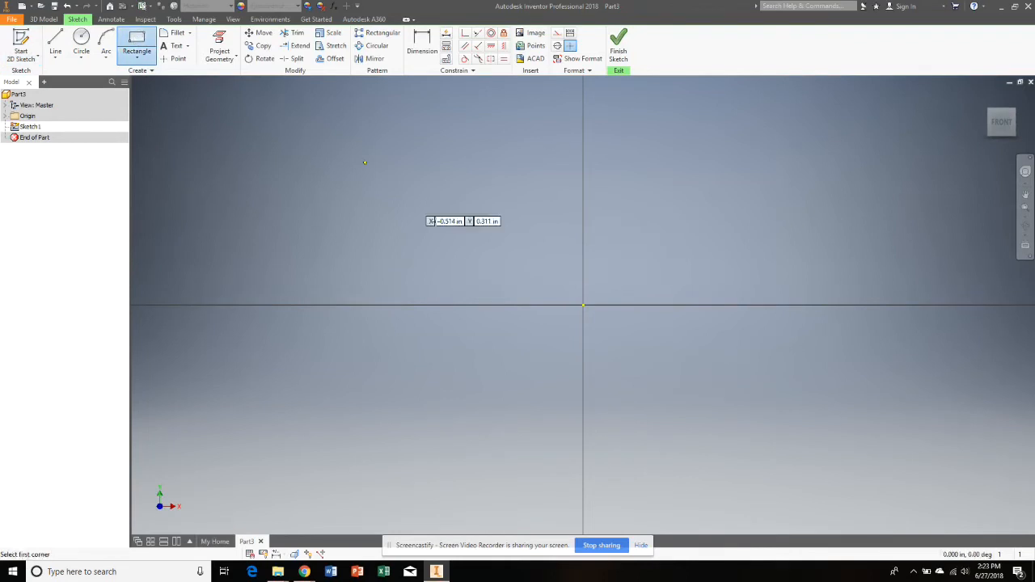
pyautogui.click(582, 305)
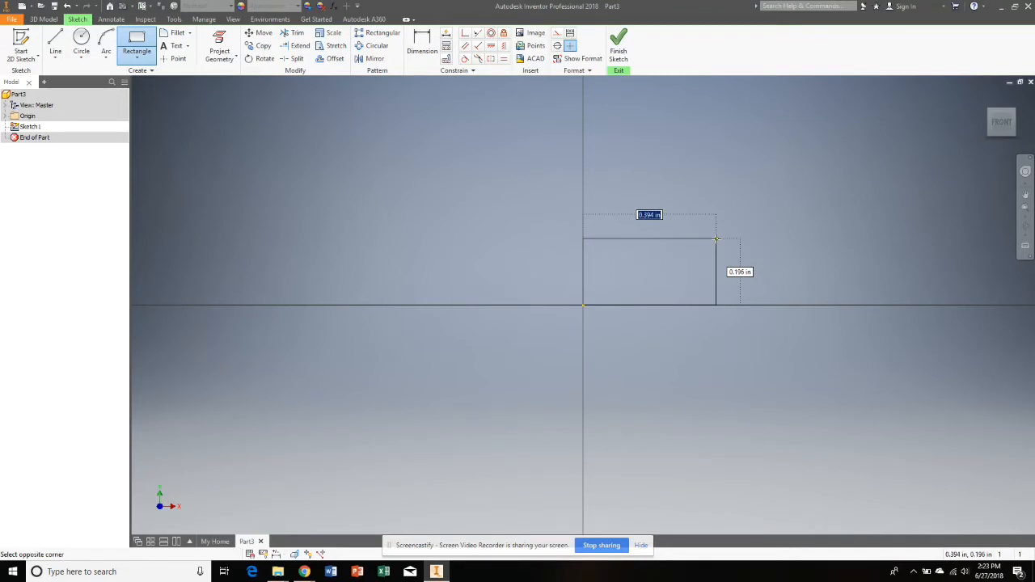
pyautogui.write('2')
pyautogui.press('Tab')
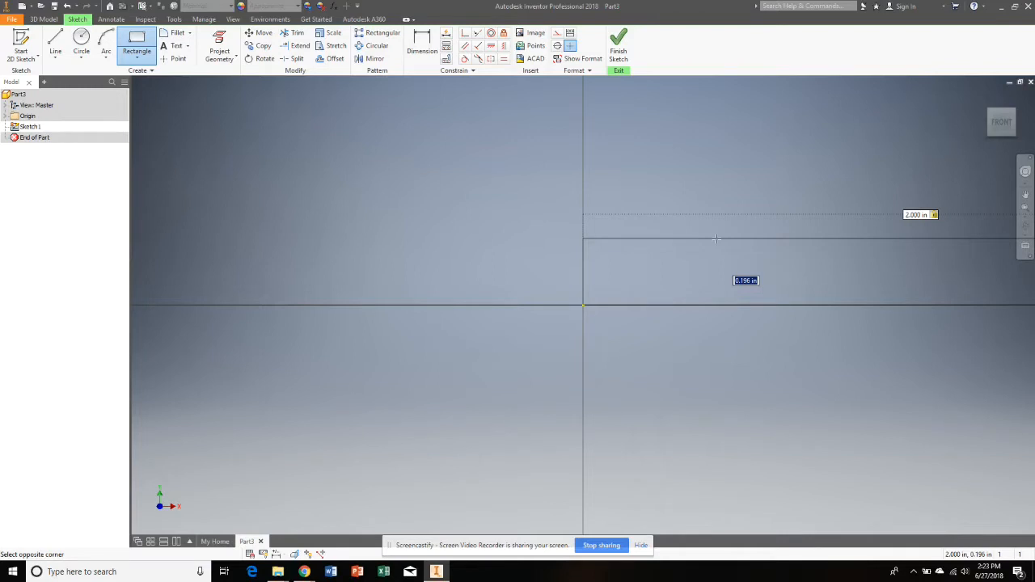
pyautogui.press('BackSpace')
pyautogui.write('.875')
pyautogui.press('Return')
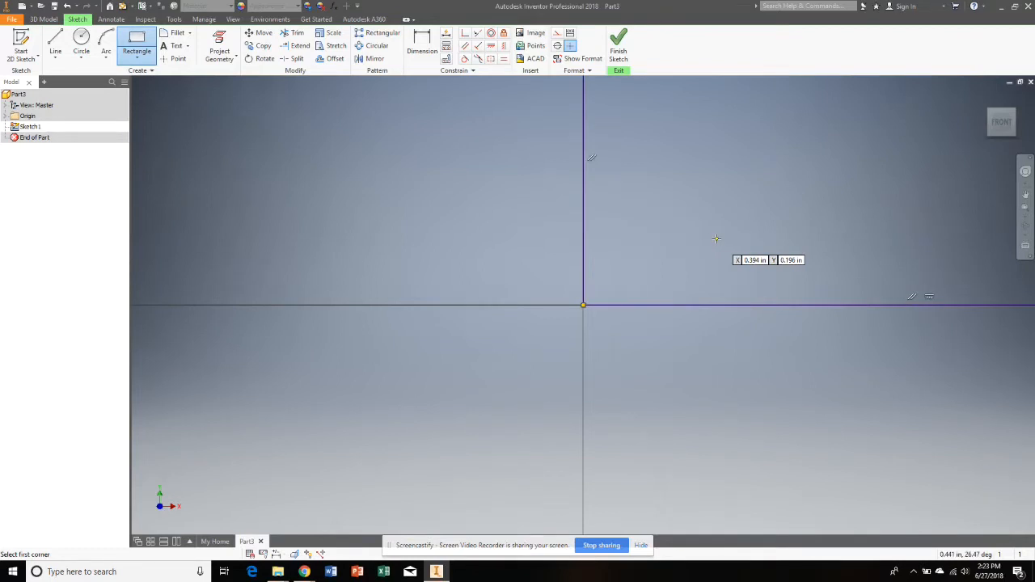
# - Draw a 1.5 in diameter circle overlapping the rectangle's upper edge, centred about 0.84 in across and 1.54 in above the origin
pyautogui.press('Home')
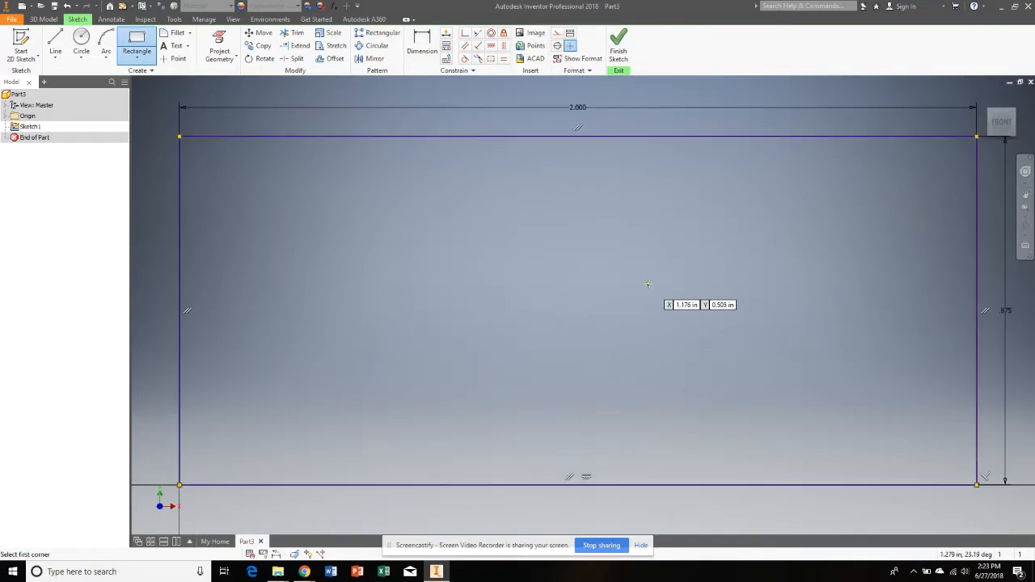
pyautogui.scroll(-3, 642, 352)
pyautogui.scroll(-3, 642, 352)
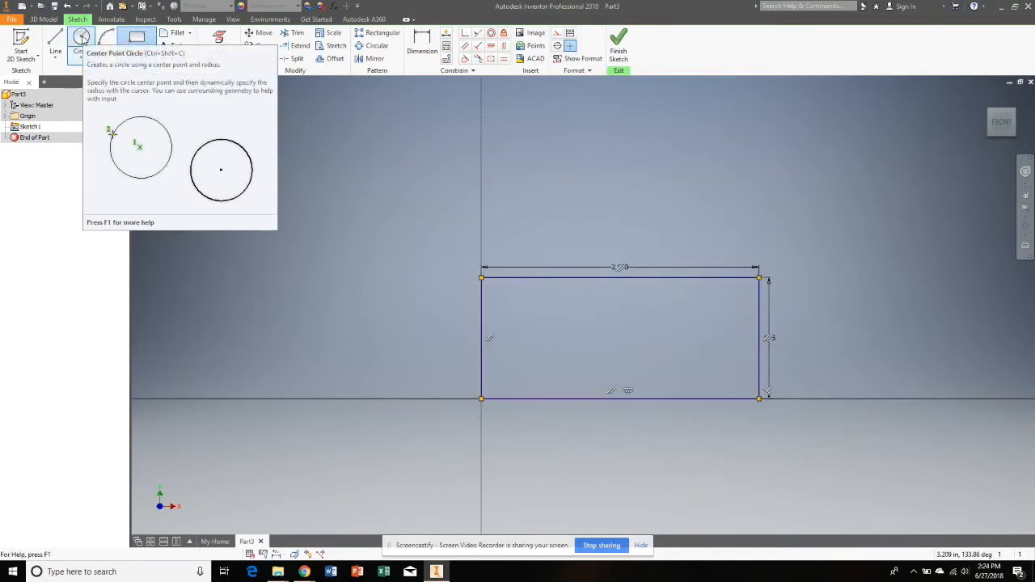
pyautogui.click(82, 38)
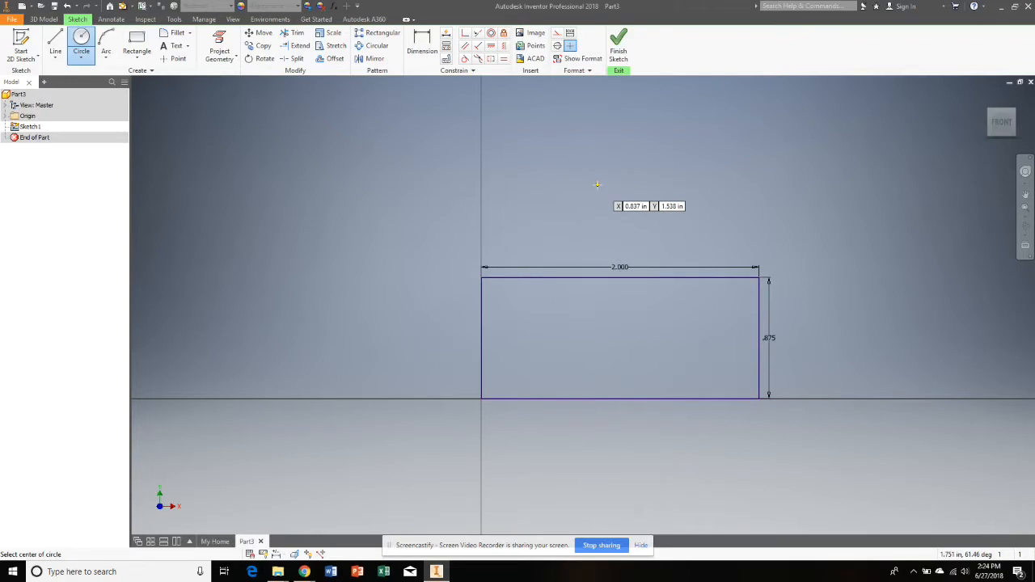
pyautogui.click(597, 185)
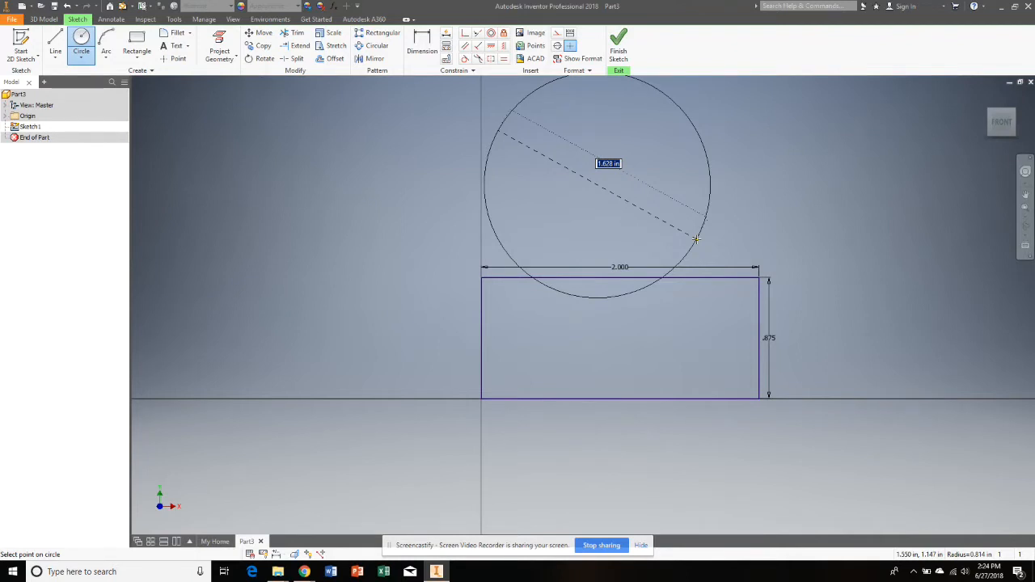
pyautogui.write('.75*2')
pyautogui.press('BackSpace')
pyautogui.press('BackSpace')
pyautogui.press('BackSpace')
pyautogui.write('1.5')
pyautogui.press('Return')
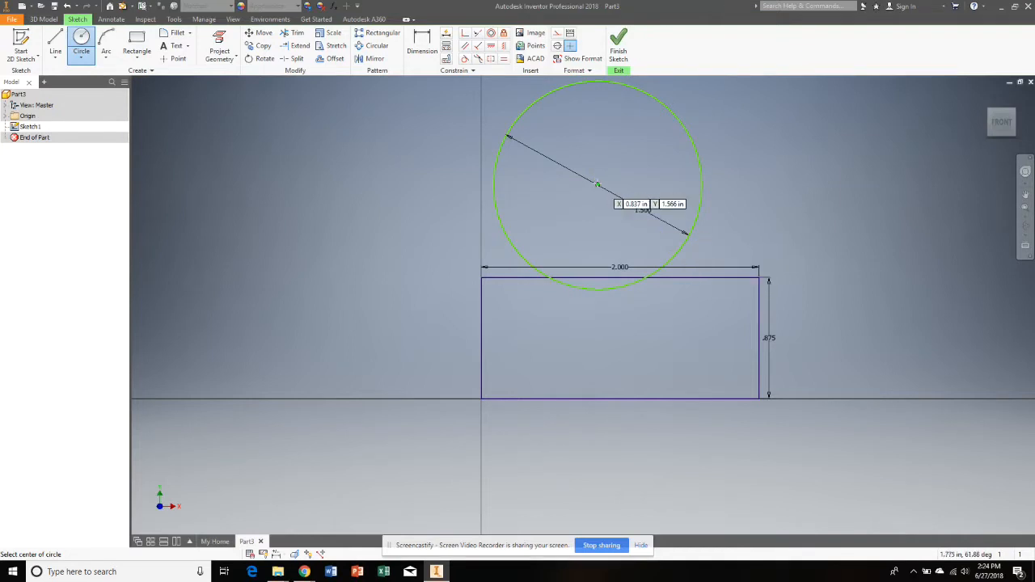
# - Dimension the circle's centre horizontally at 1 in from the rectangle's right edge
pyautogui.click(421, 44)
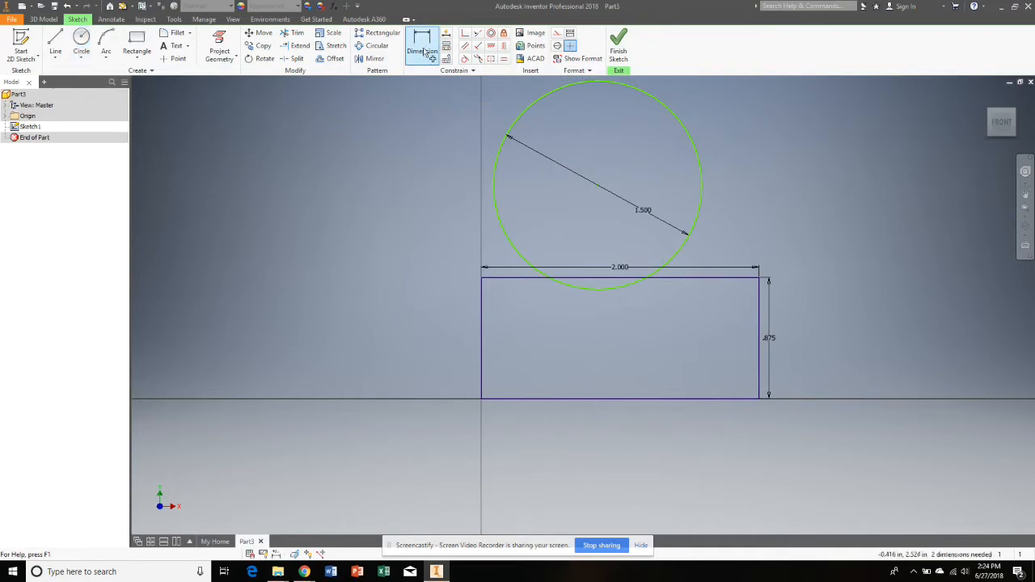
pyautogui.click(598, 188)
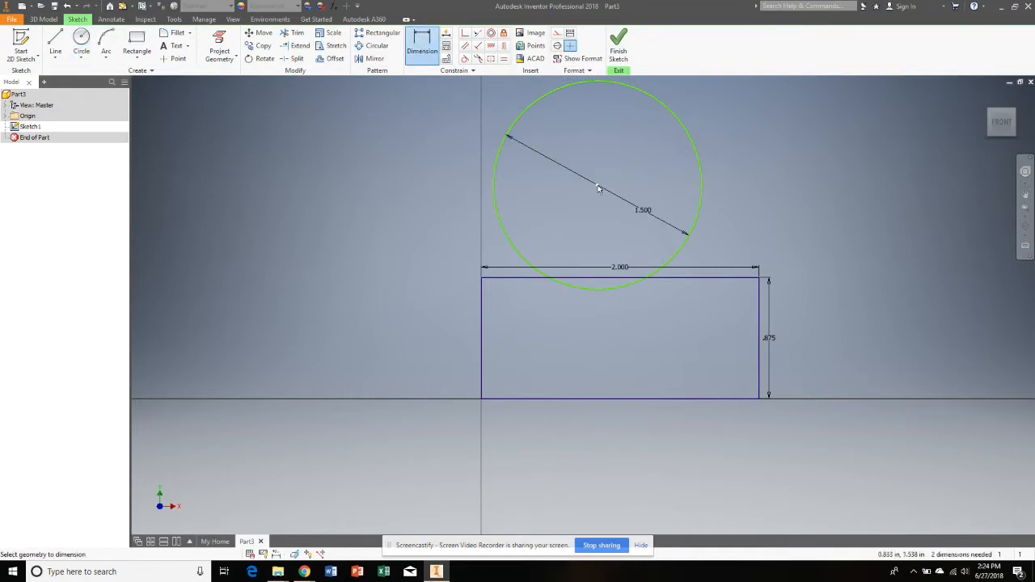
pyautogui.click(598, 188)
pyautogui.click(760, 312)
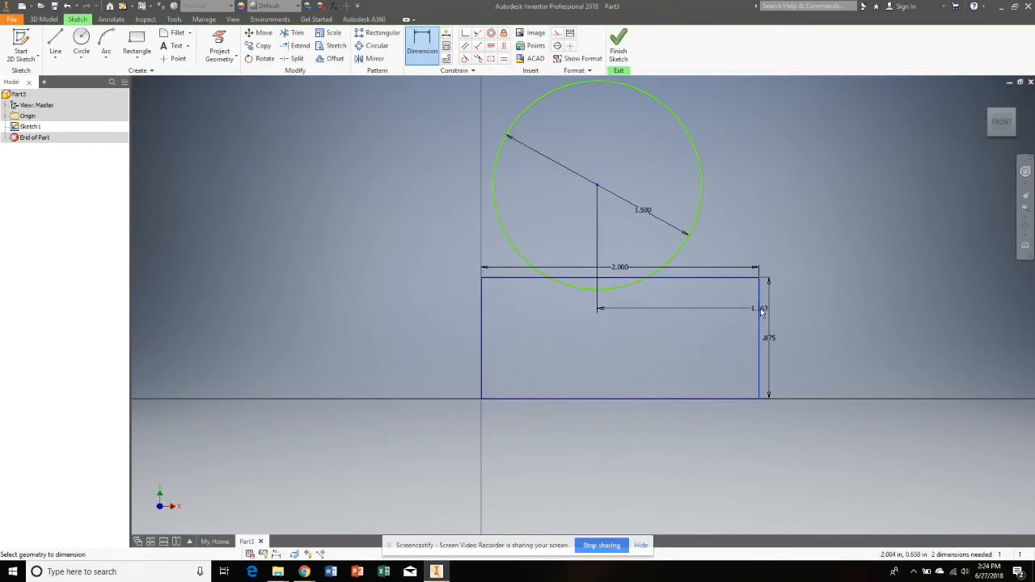
pyautogui.click(700, 311)
pyautogui.write('1')
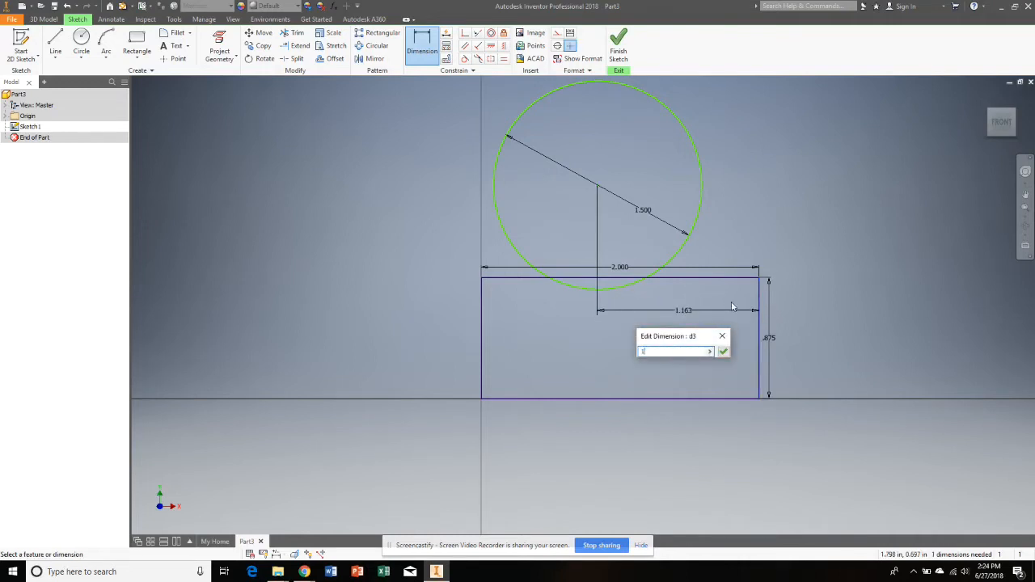
pyautogui.press('Return')
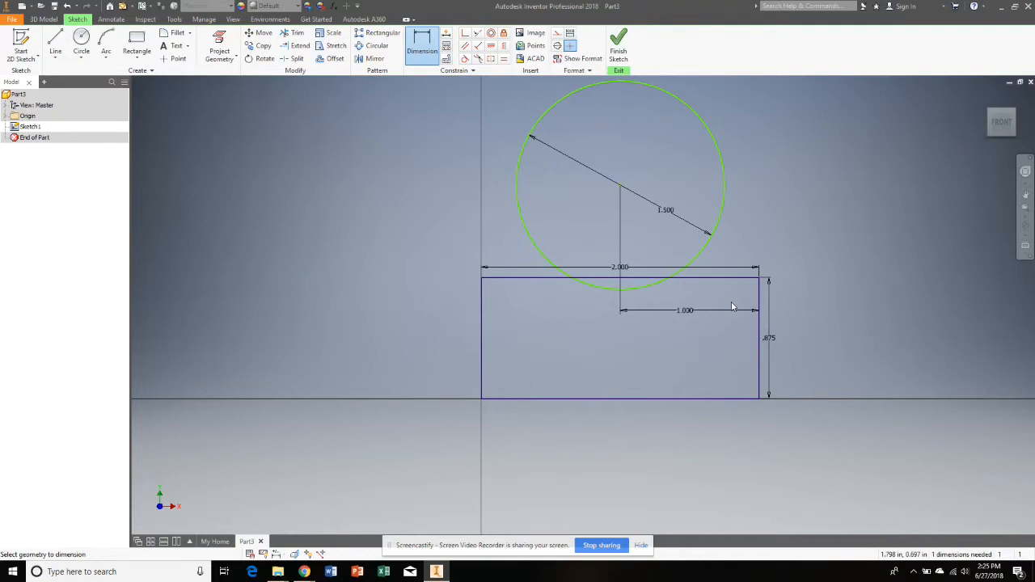
pyautogui.click(621, 189)
pyautogui.click(521, 276)
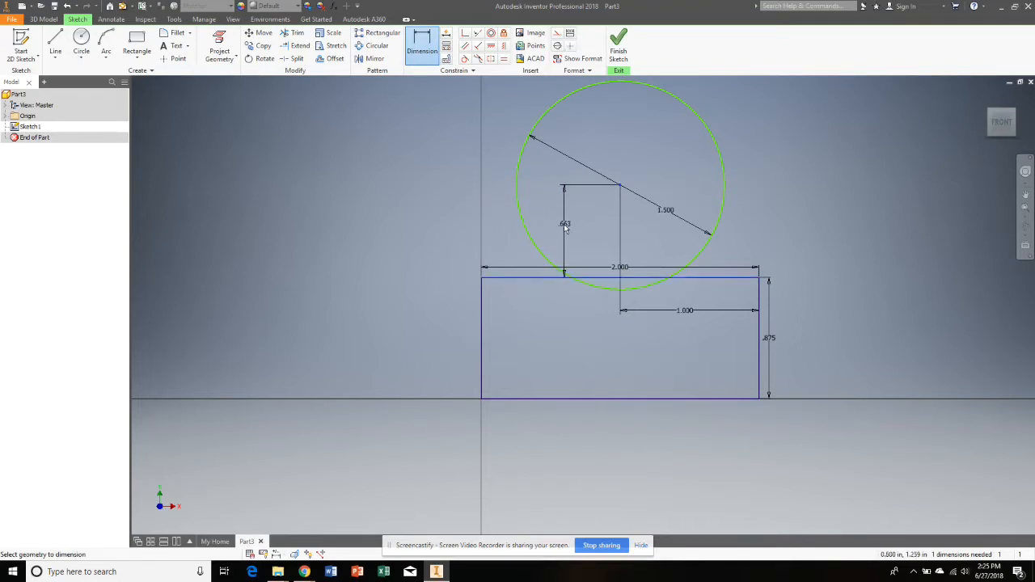
pyautogui.click(566, 228)
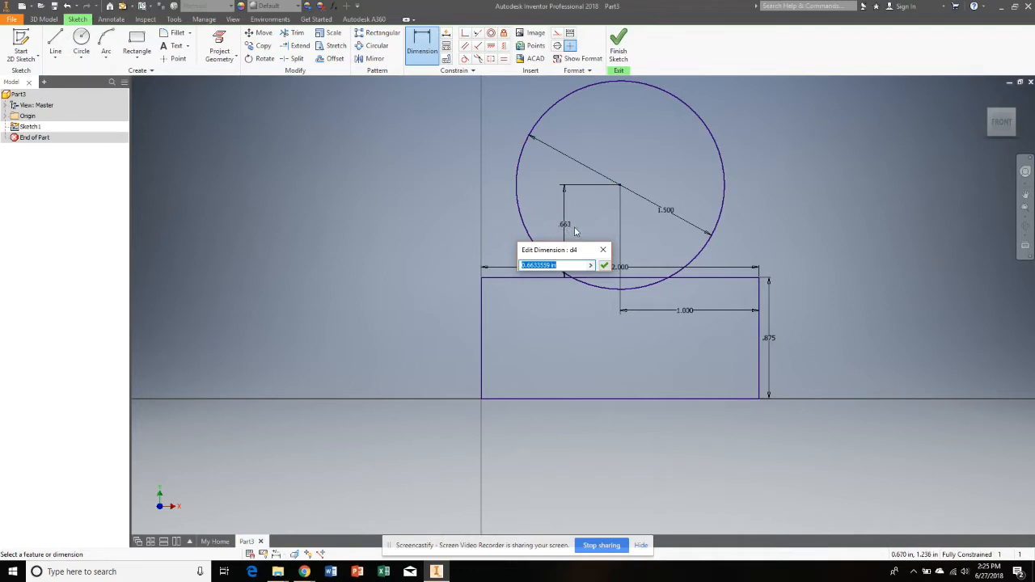
pyautogui.press('Return')
pyautogui.press('Escape')
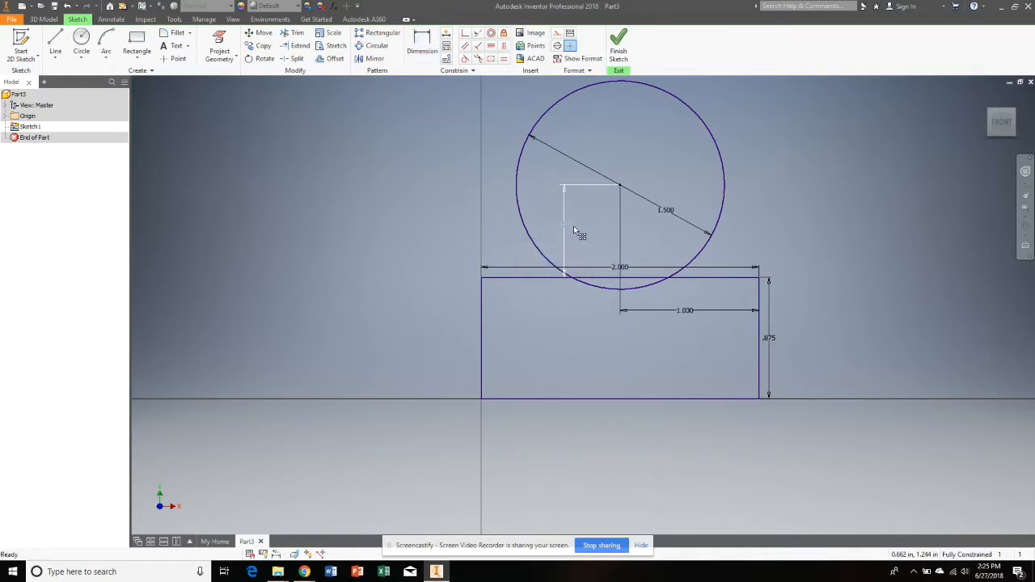
pyautogui.press('Delete')
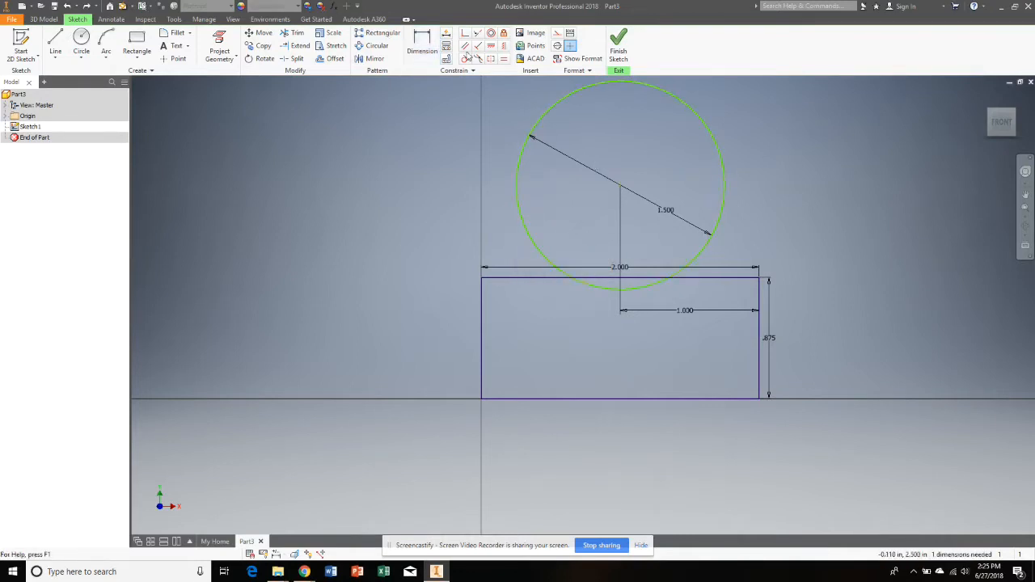
# - Dimension the circle's centre vertically at 1.375 in above the rectangle's bottom edge
pyautogui.click(422, 49)
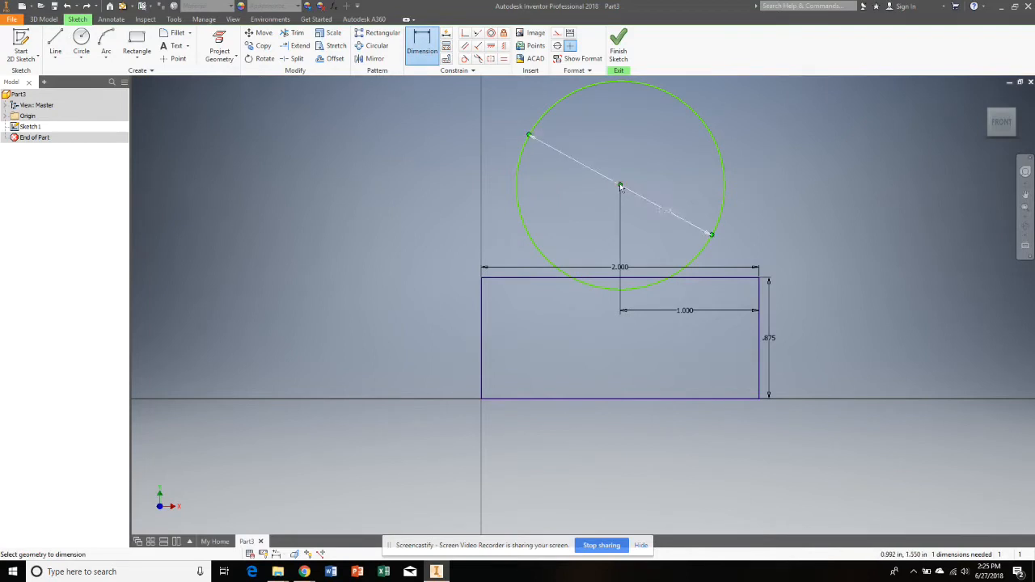
pyautogui.click(596, 397)
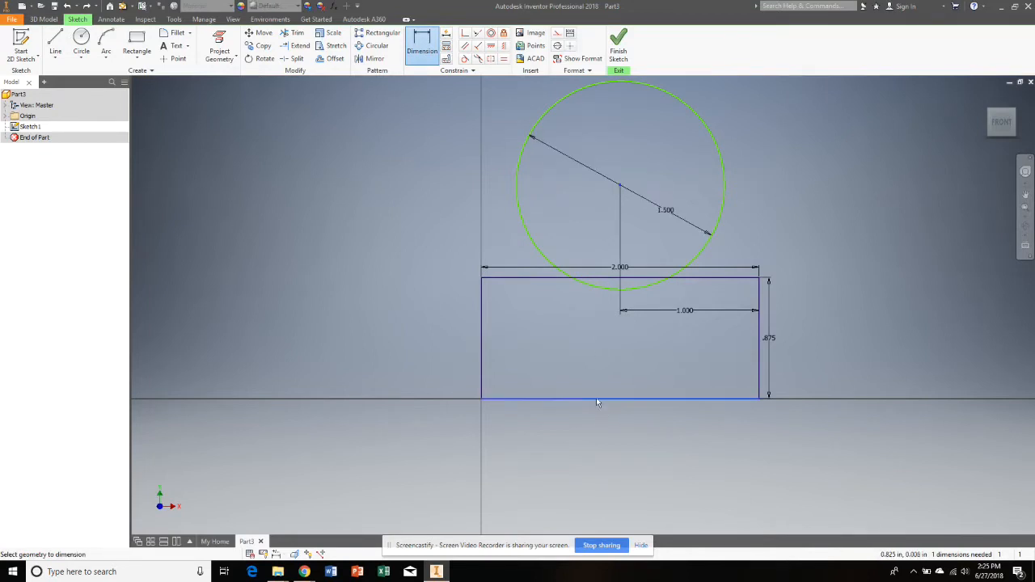
pyautogui.click(434, 286)
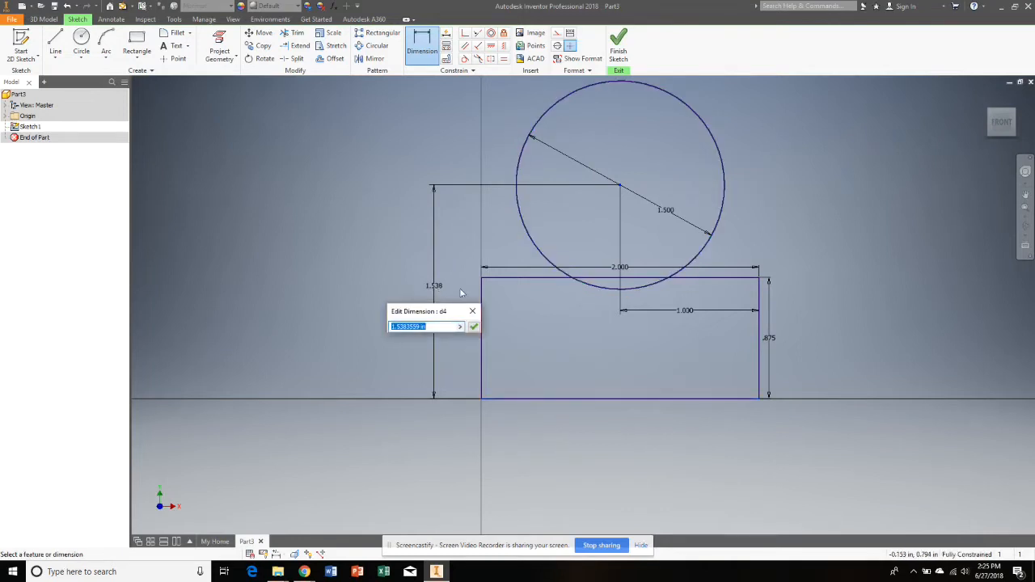
pyautogui.write('1.375')
pyautogui.press('Return')
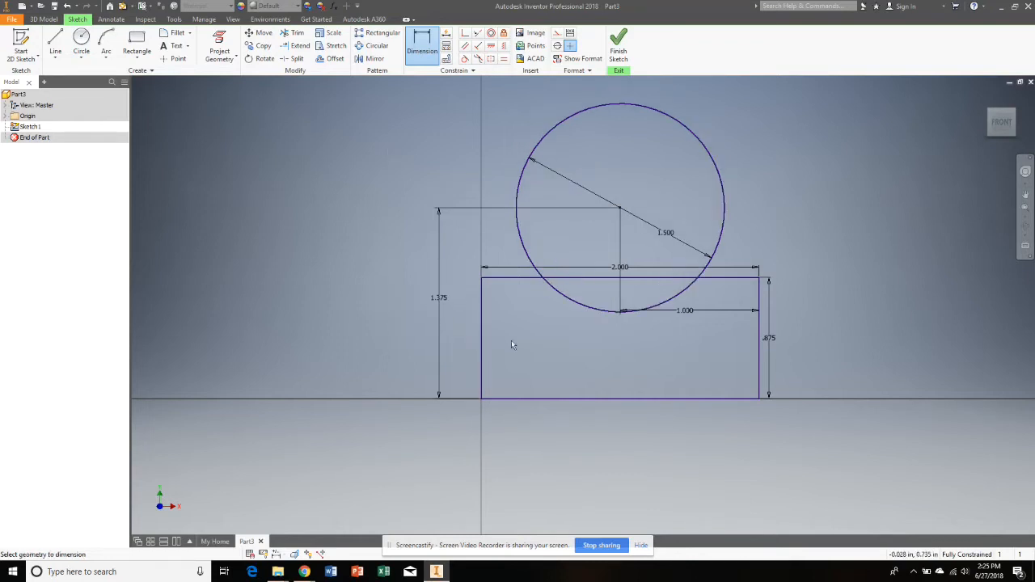
# - Trim the rectangle's upper edge inside the circle and the circle's arc inside the rectangle, and finish the sketch
pyautogui.click(297, 34)
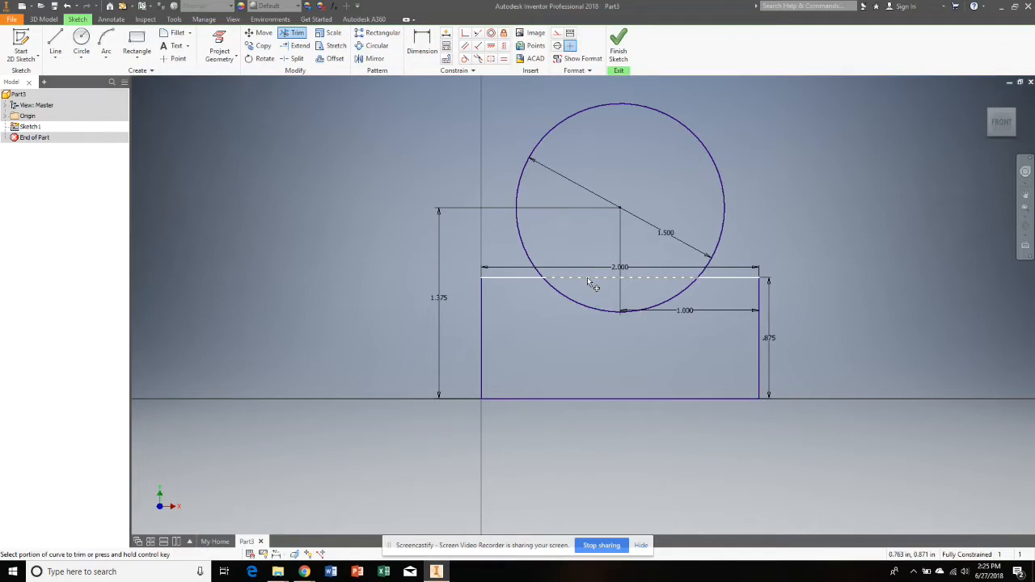
pyautogui.click(589, 279)
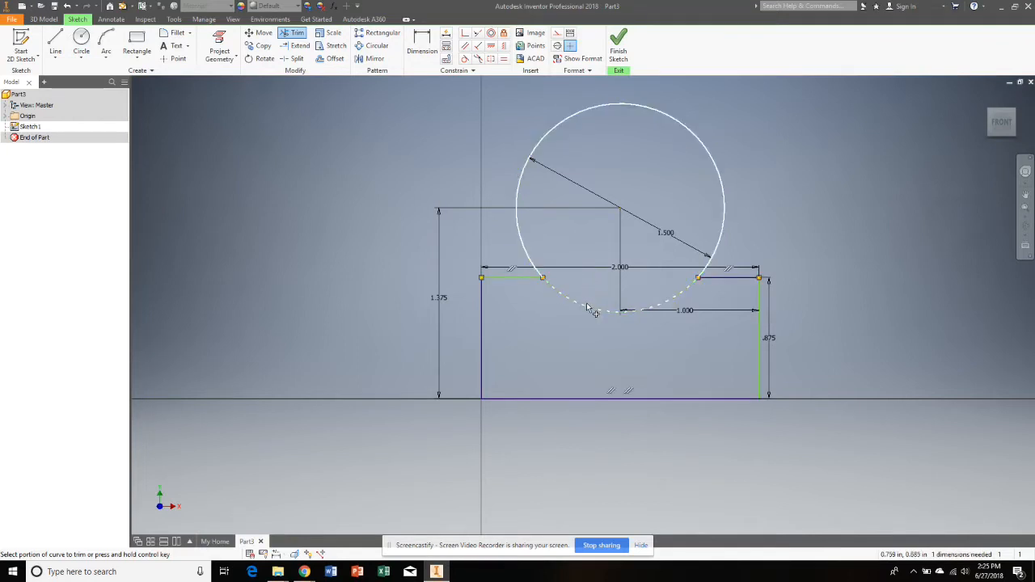
pyautogui.click(588, 306)
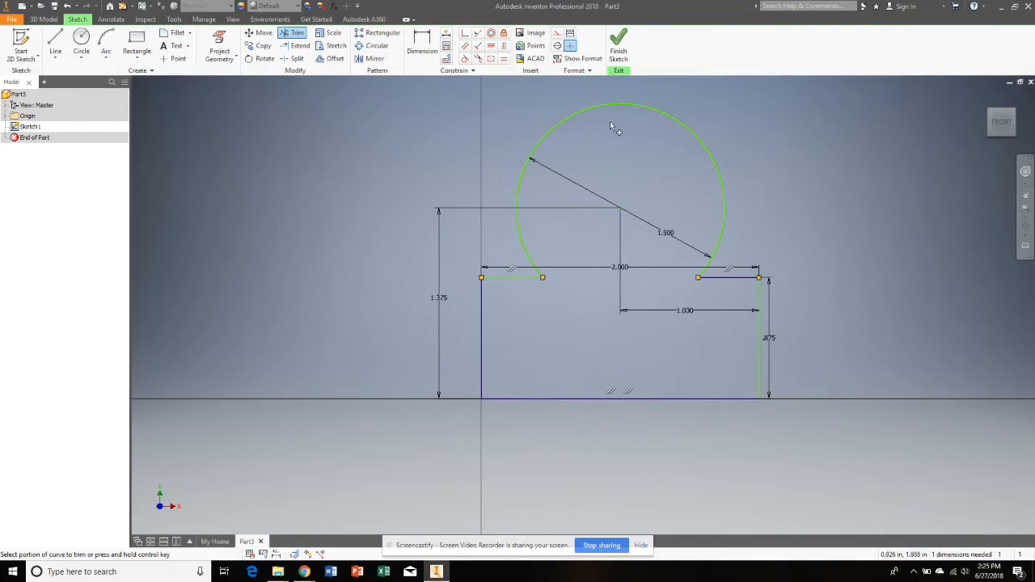
pyautogui.click(617, 51)
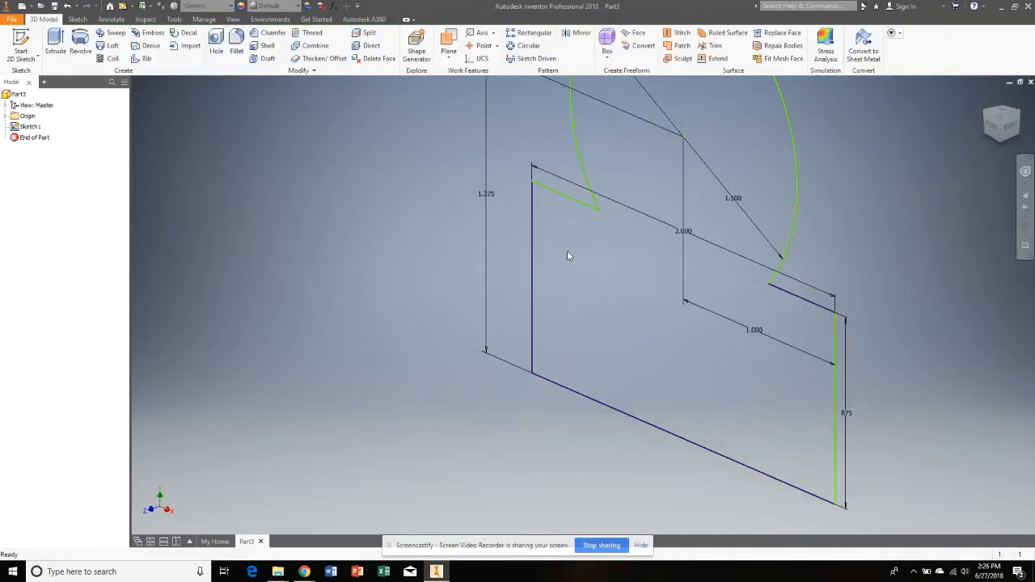
# - Extrude the combined profile 5.5 in in the reversed direction, away from the front of the sketch
pyautogui.click(55, 44)
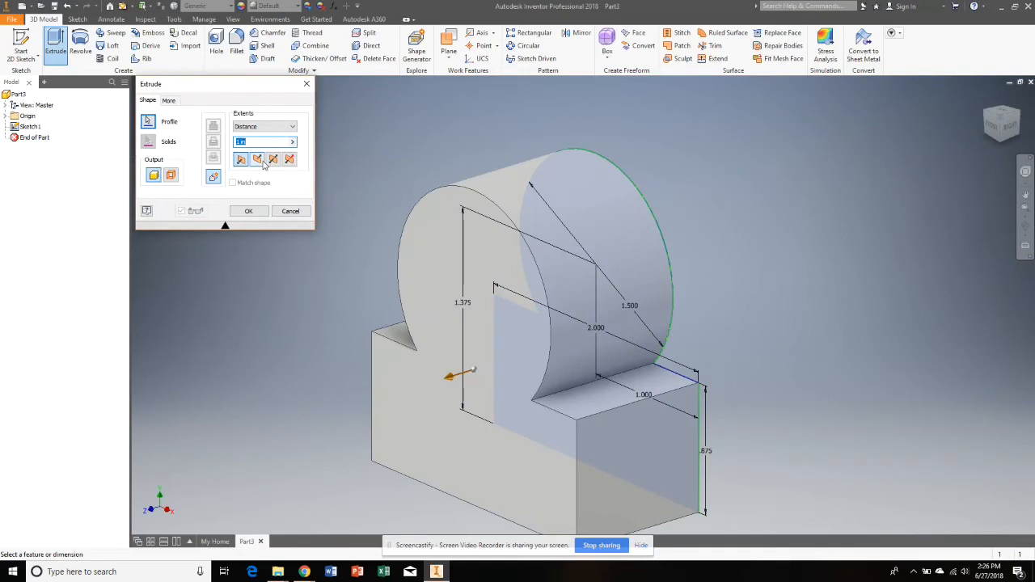
pyautogui.click(257, 159)
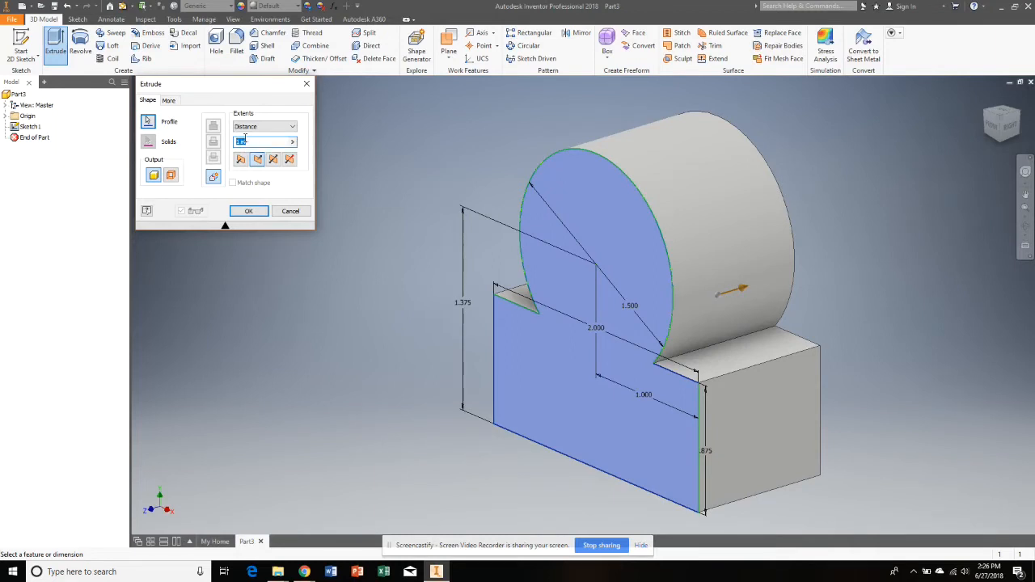
pyautogui.write('5.5')
pyautogui.press('Return')
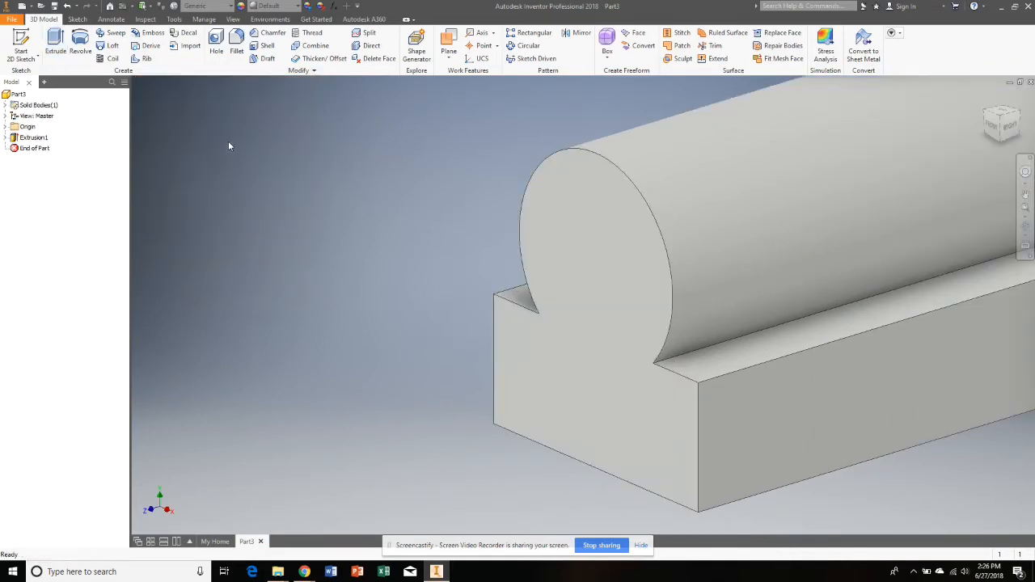
# - Start a new sketch on the back end face of the extruded body
pyautogui.press('F6')
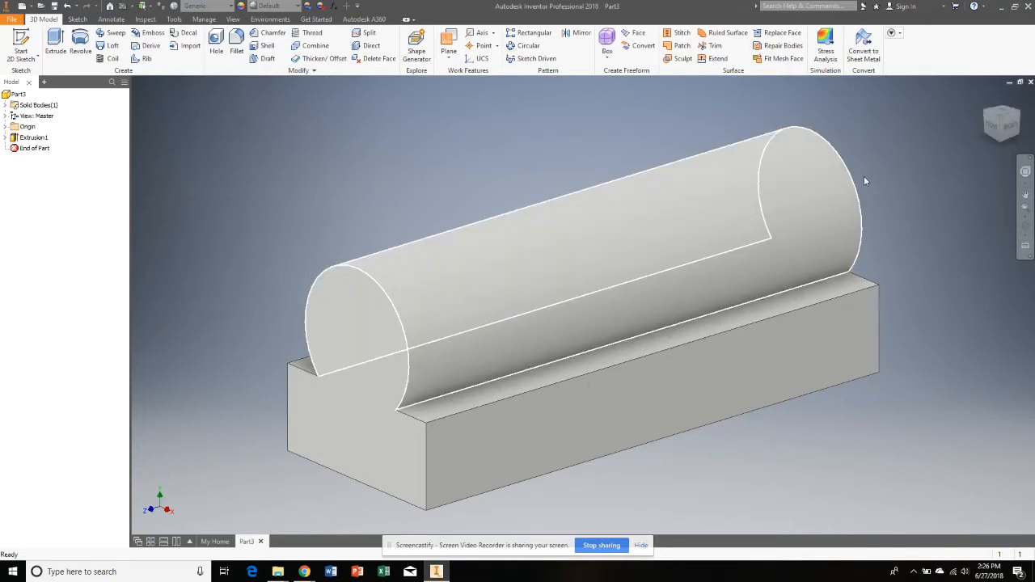
pyautogui.click(1019, 119)
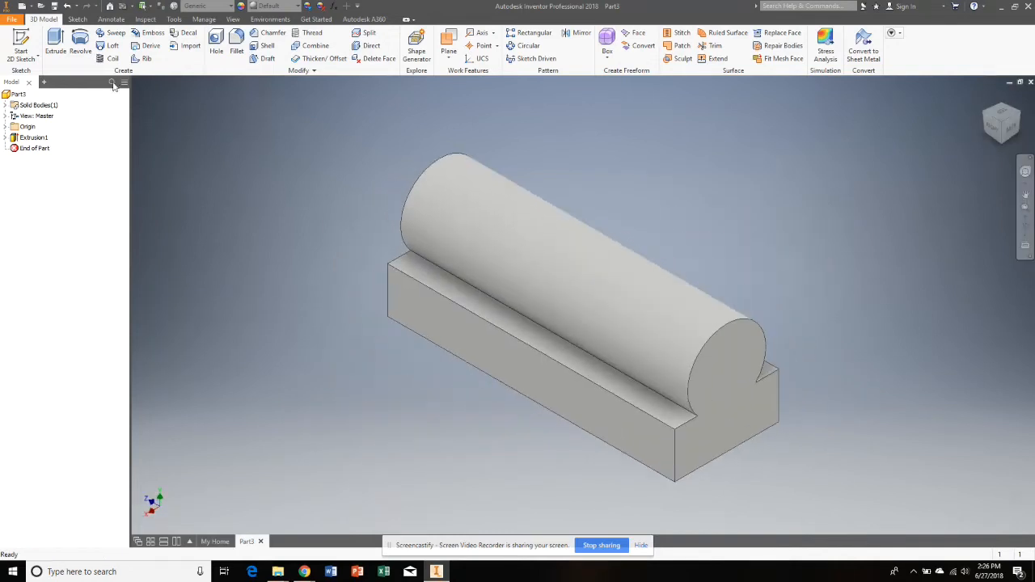
pyautogui.click(22, 43)
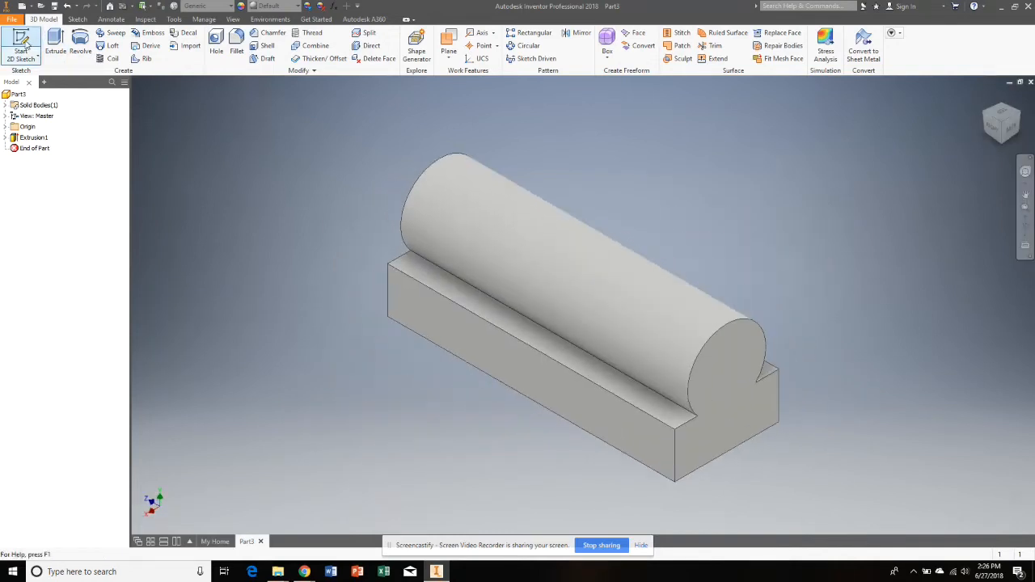
pyautogui.click(724, 396)
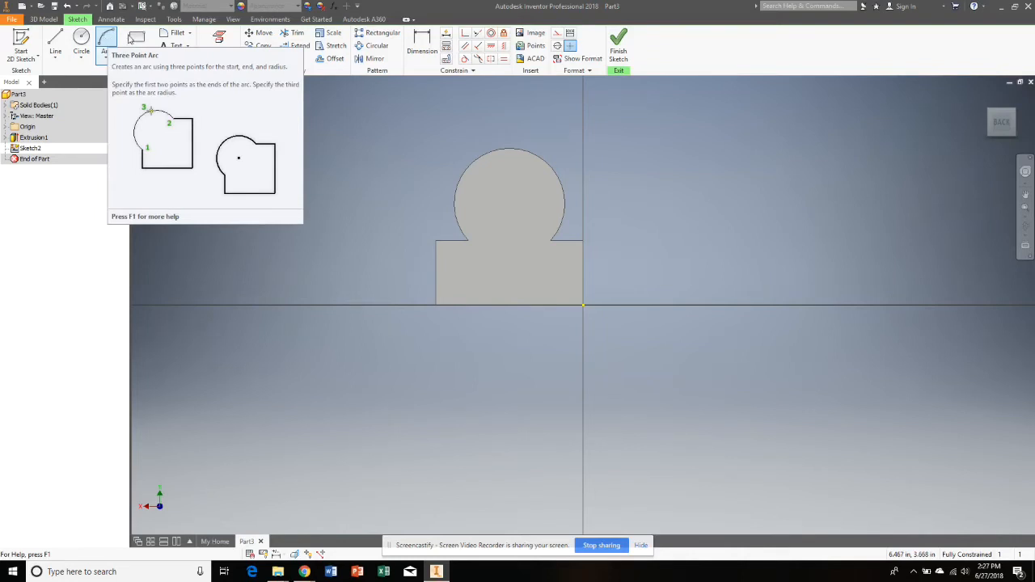
# - Place a sketch point inside the rectangular base on the end face and dimension it horizontally 1 in from the base's right edge
pyautogui.click(173, 59)
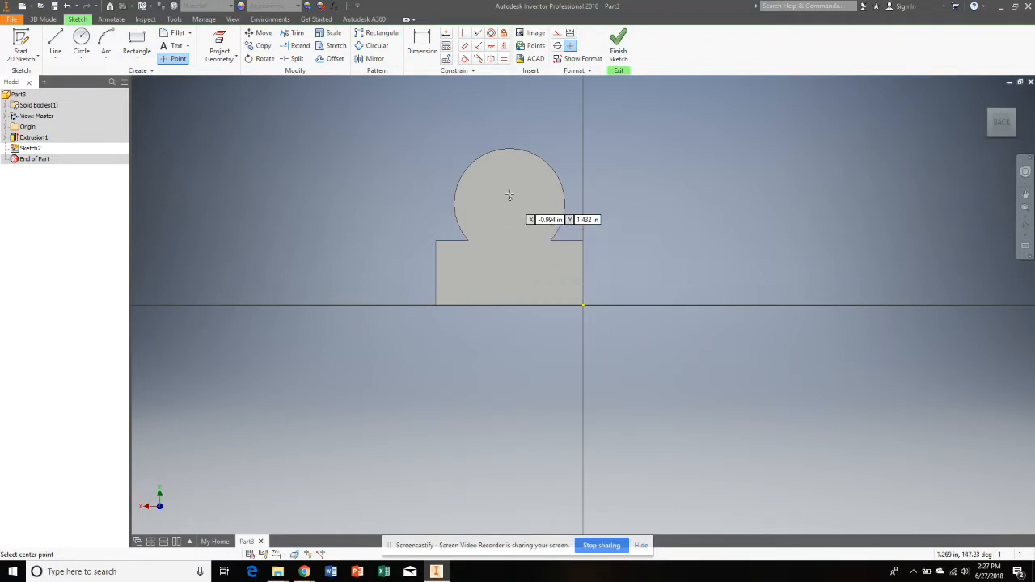
pyautogui.click(496, 279)
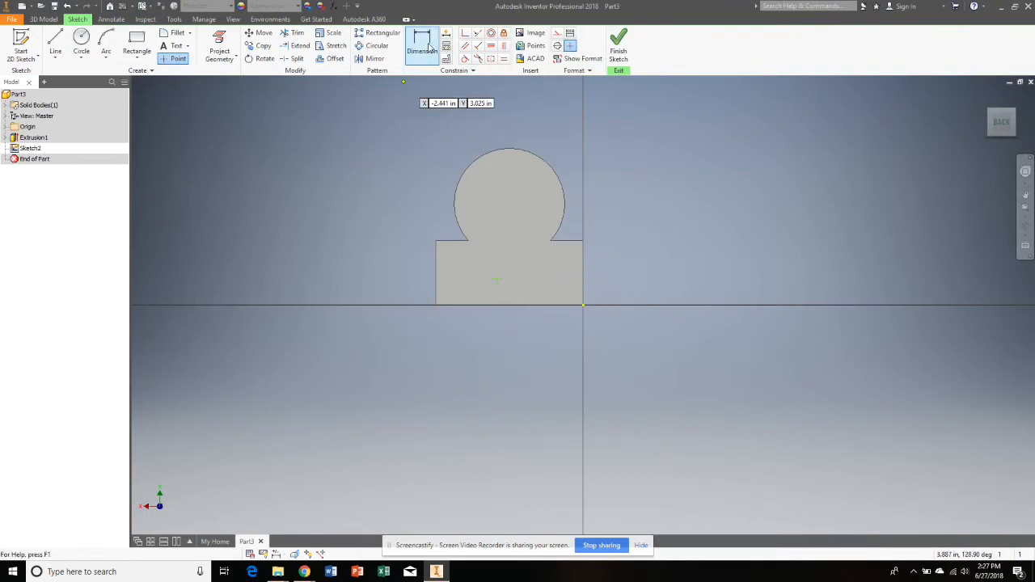
pyautogui.click(426, 45)
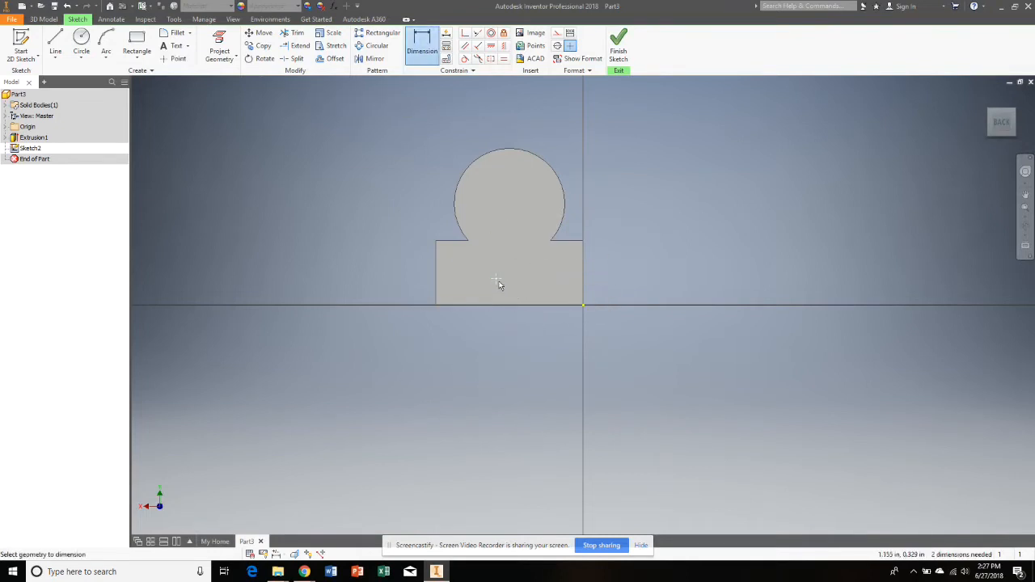
pyautogui.click(584, 283)
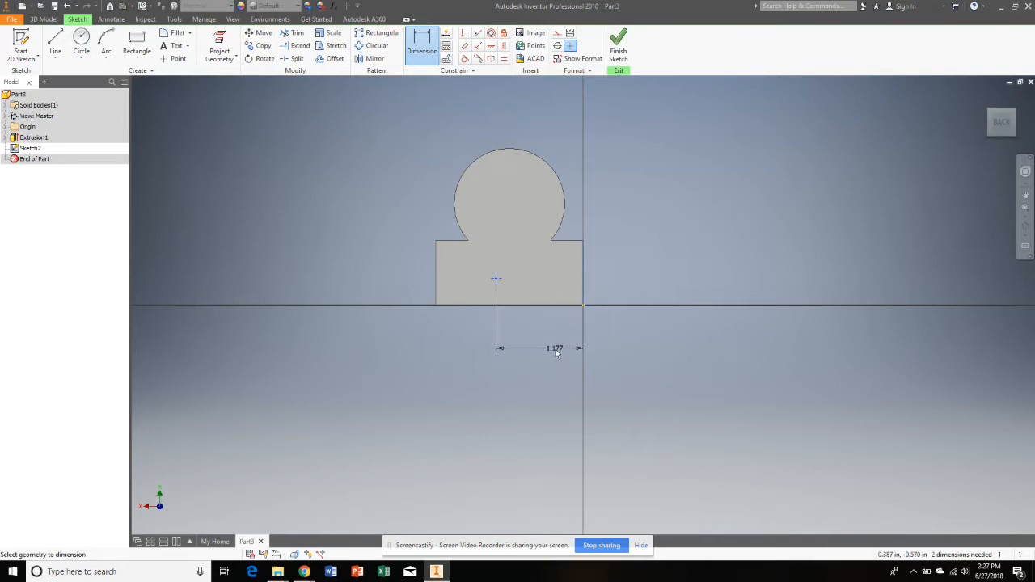
pyautogui.click(555, 362)
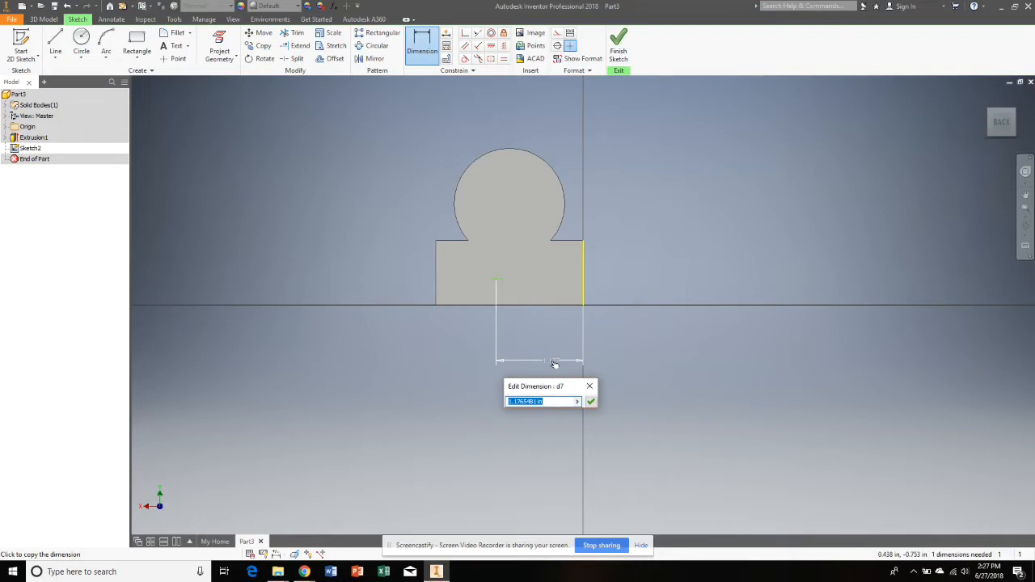
pyautogui.write('1')
pyautogui.press('Return')
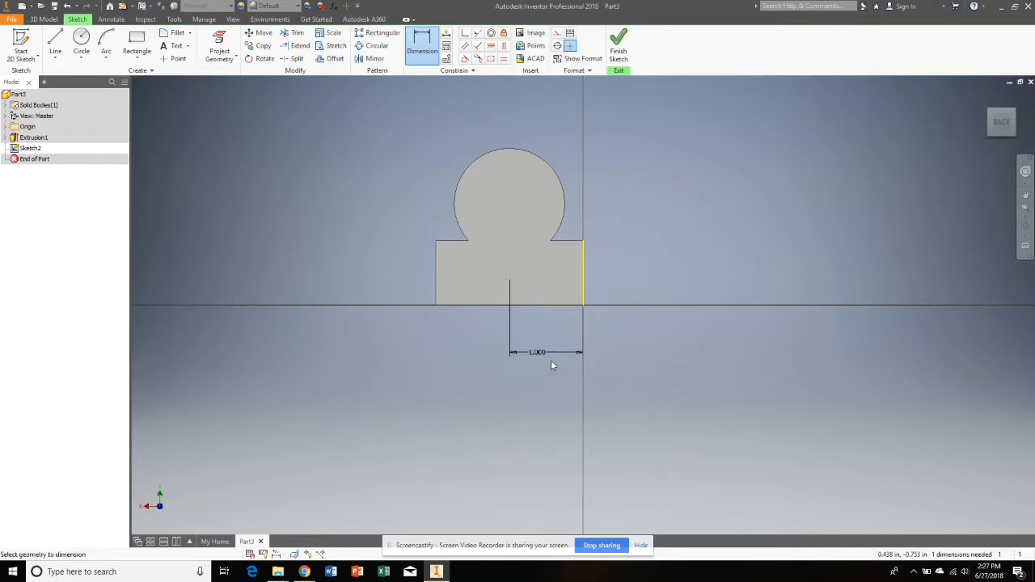
# - Dimension the sketch point vertically 0.375 in above the base's bottom edge
pyautogui.click(515, 278)
pyautogui.click(525, 306)
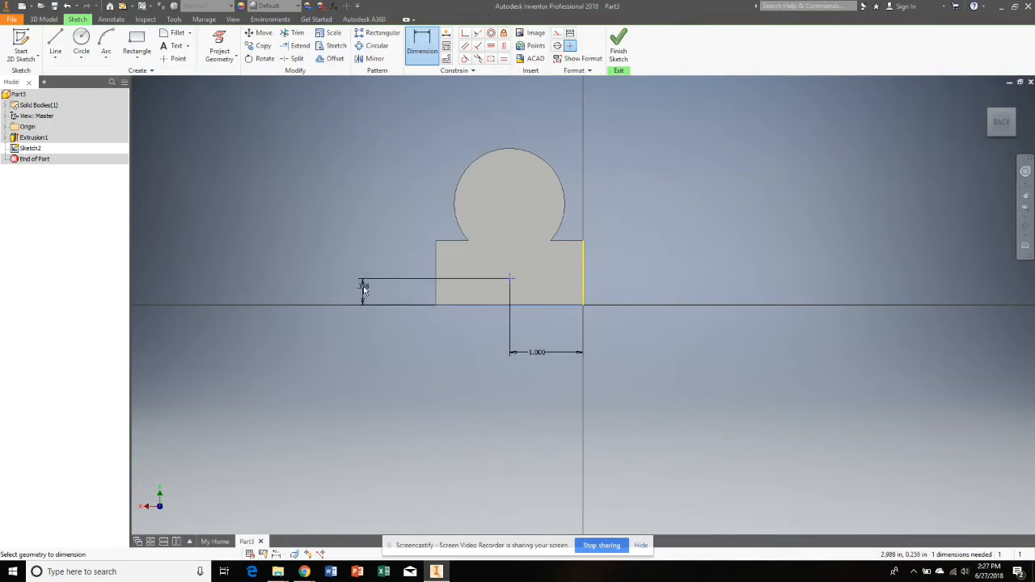
pyautogui.click(368, 296)
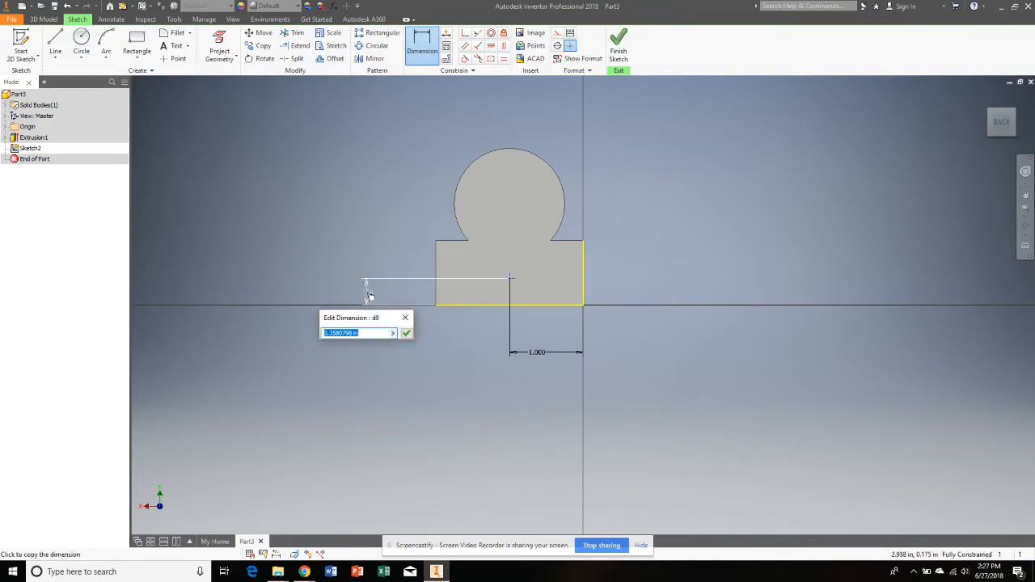
pyautogui.write('.375')
pyautogui.press('Return')
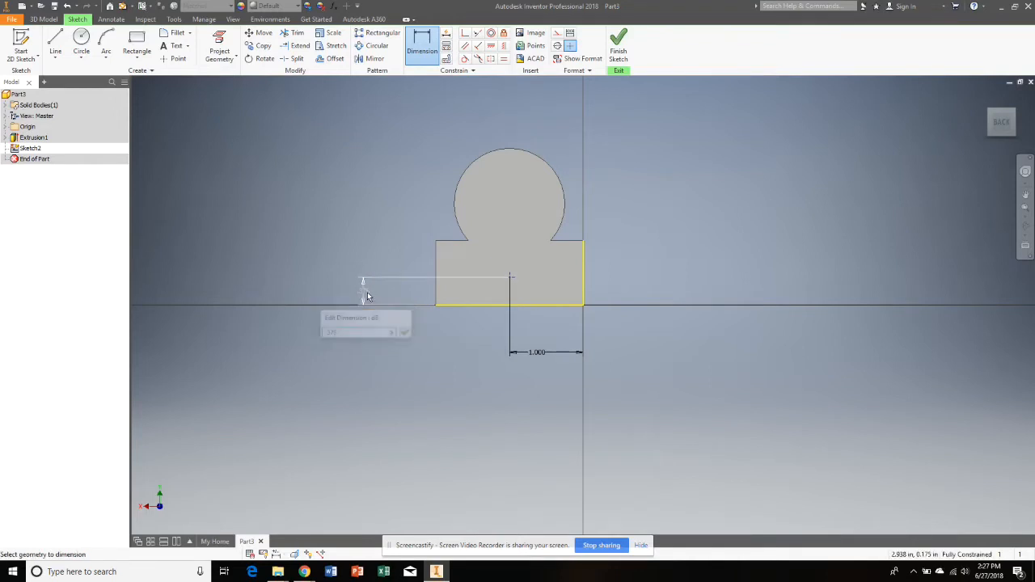
# - Sketch a three-point arc with a radius of about 2.18 in, spanning above the rounded top of the profile
pyautogui.click(106, 42)
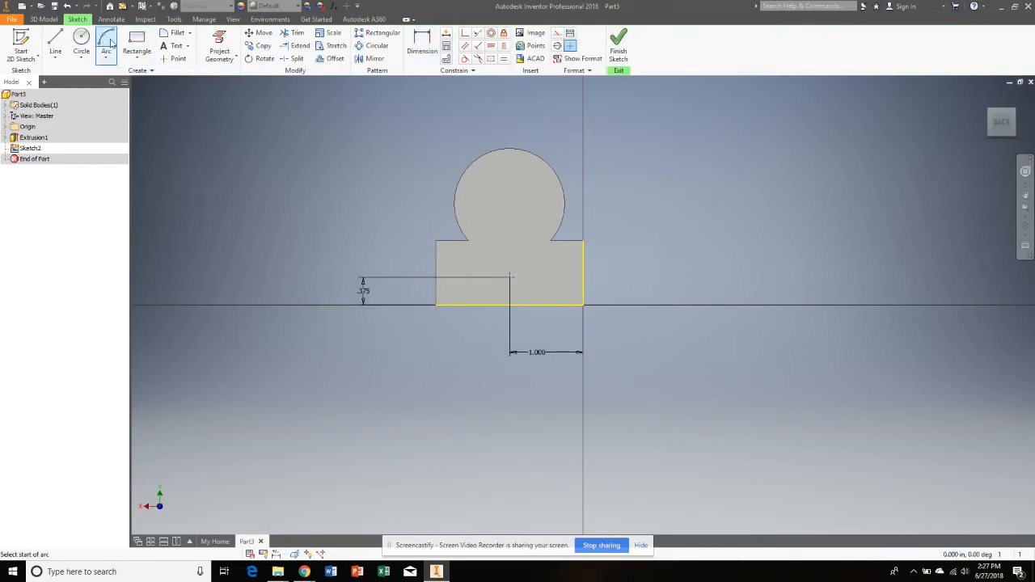
pyautogui.click(418, 111)
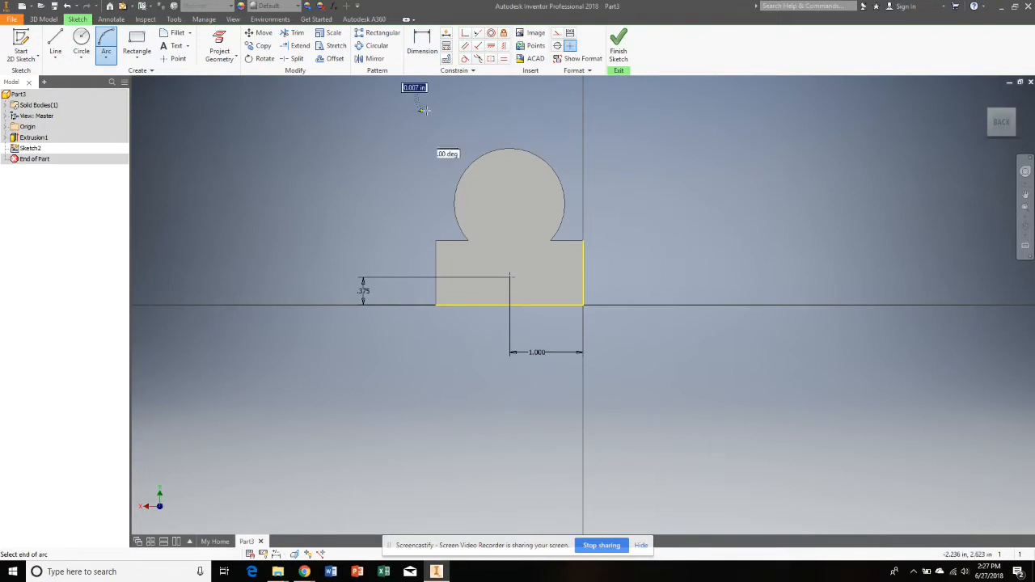
pyautogui.click(582, 111)
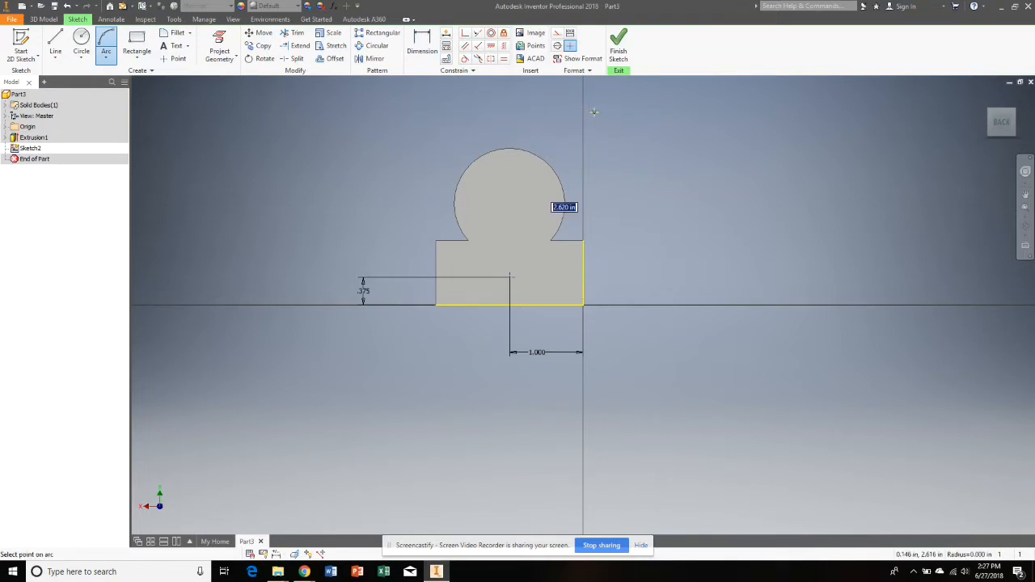
pyautogui.click(503, 86)
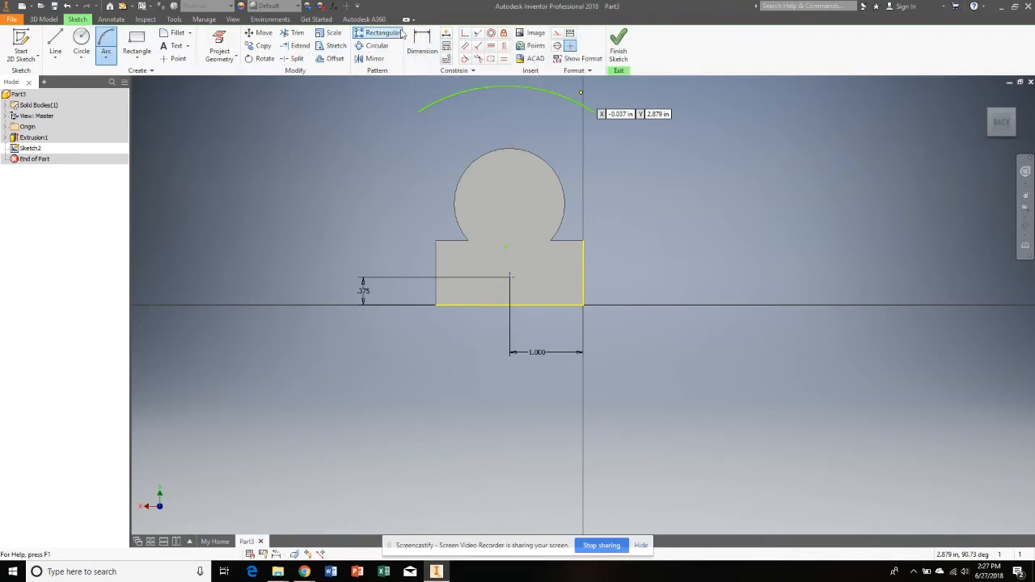
# - Dimension the arc's radius at 2.35 in
pyautogui.click(422, 44)
pyautogui.click(485, 94)
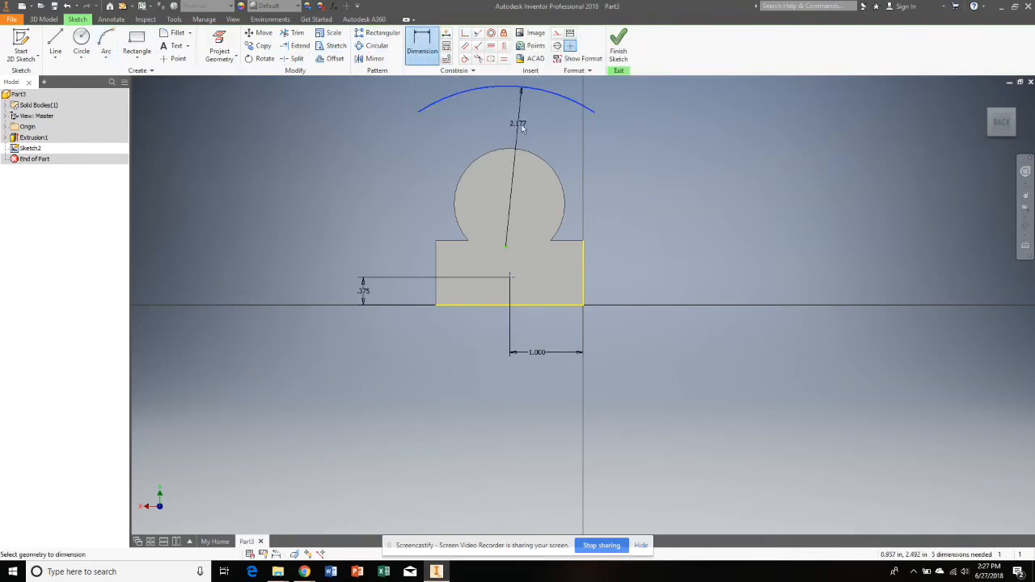
pyautogui.click(607, 178)
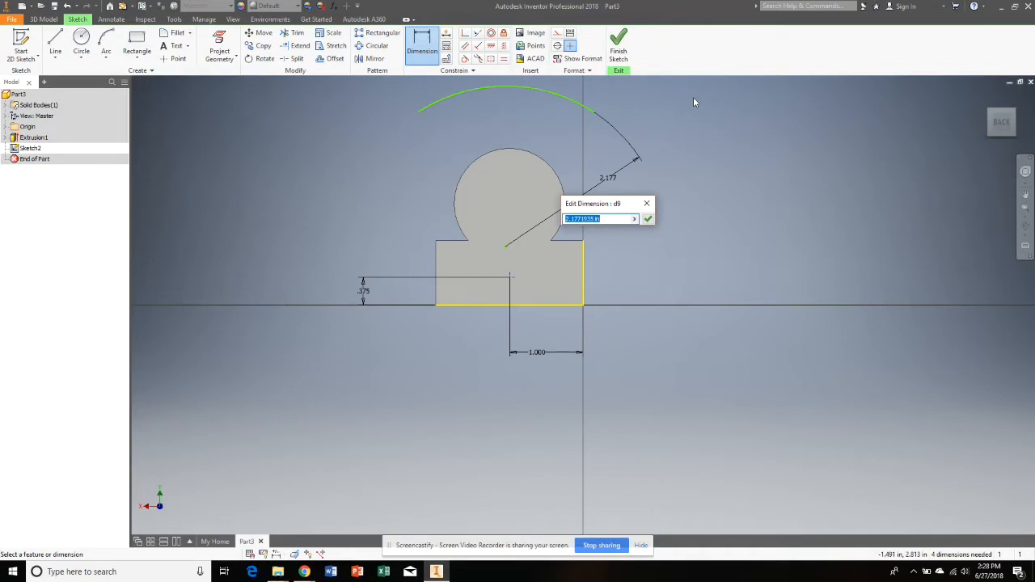
pyautogui.write('2.35')
pyautogui.press('Return')
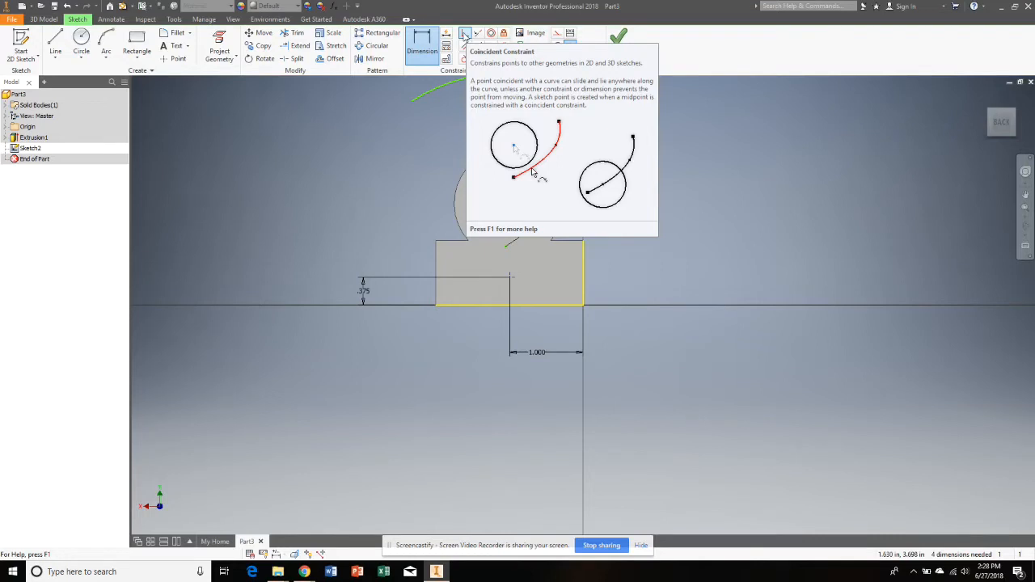
# - Make the arc's centre coincident with the sketch point in the base
pyautogui.click(465, 34)
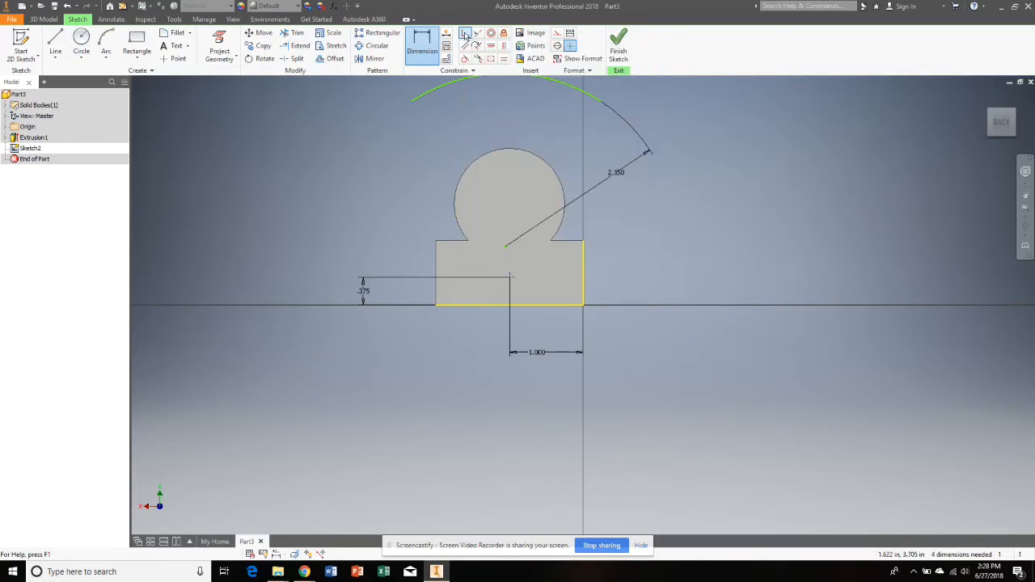
pyautogui.click(507, 248)
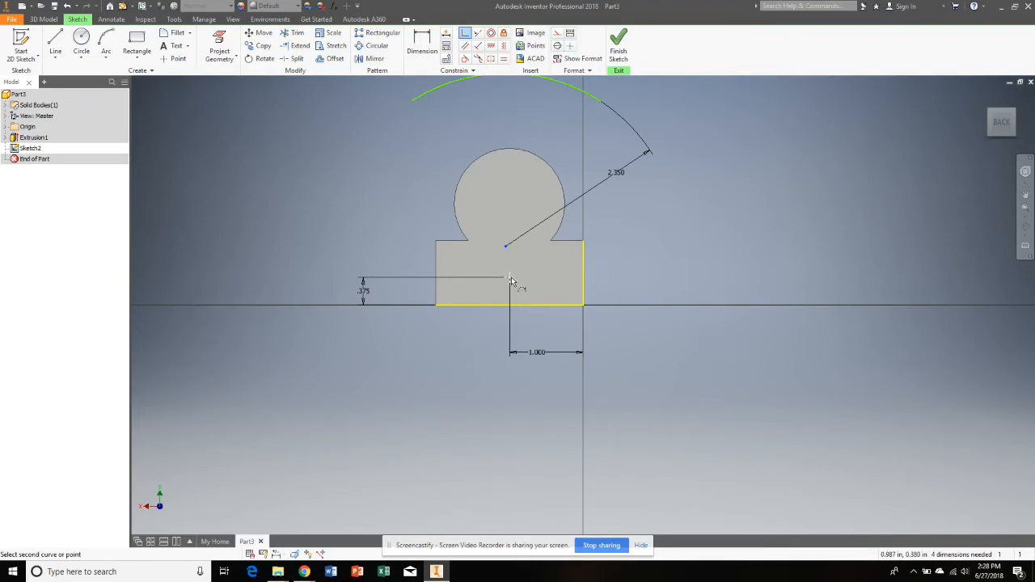
pyautogui.click(510, 278)
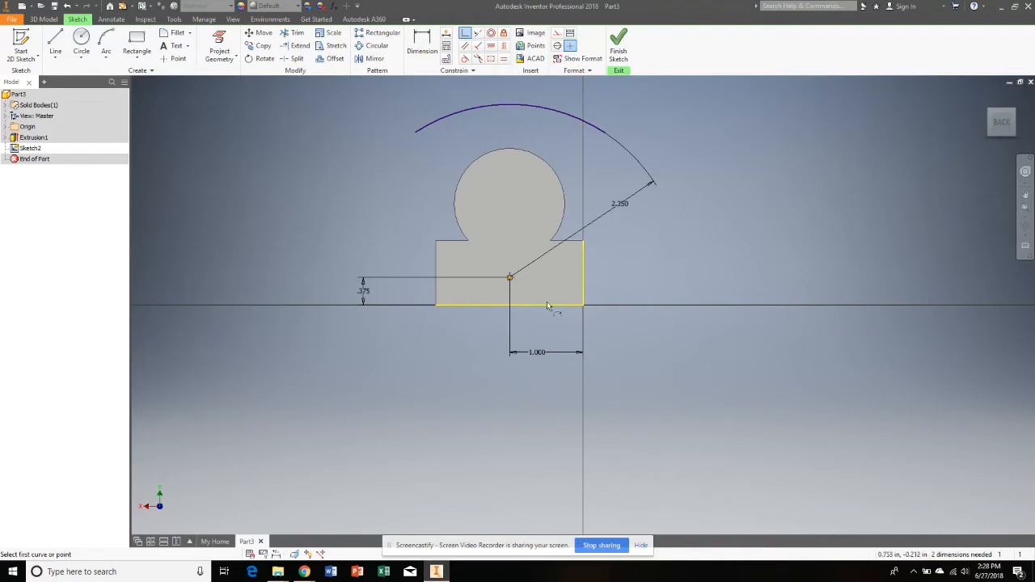
pyautogui.click(510, 278)
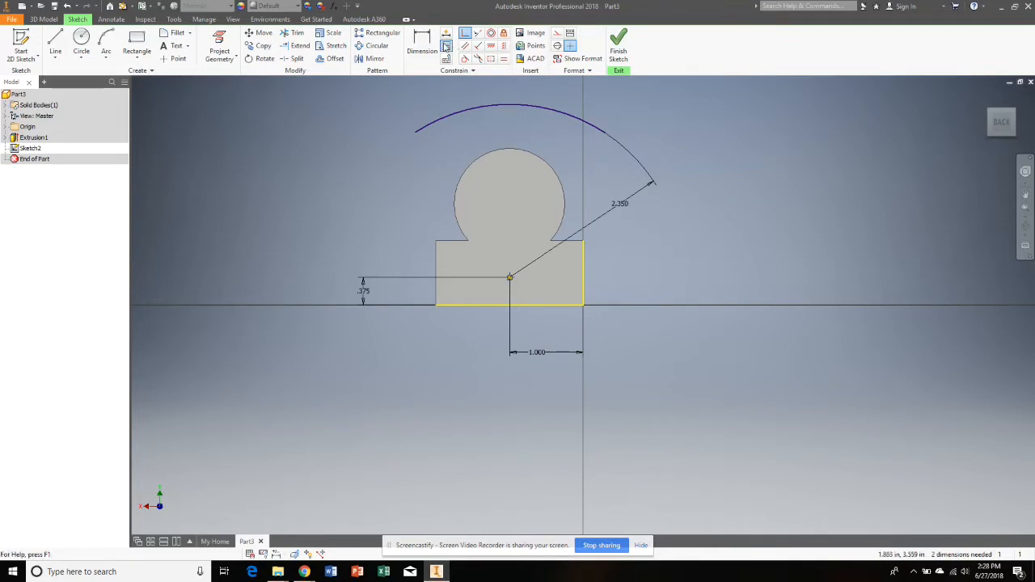
# - Draw a rectangle from the base's lower right corner up to the arc, in line with the base's left edge
pyautogui.click(139, 42)
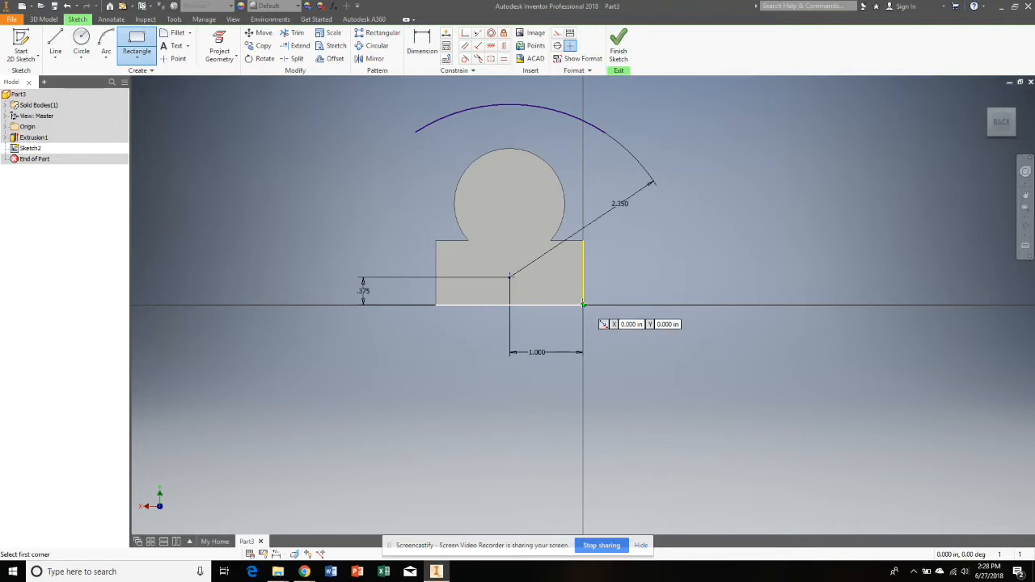
pyautogui.click(583, 304)
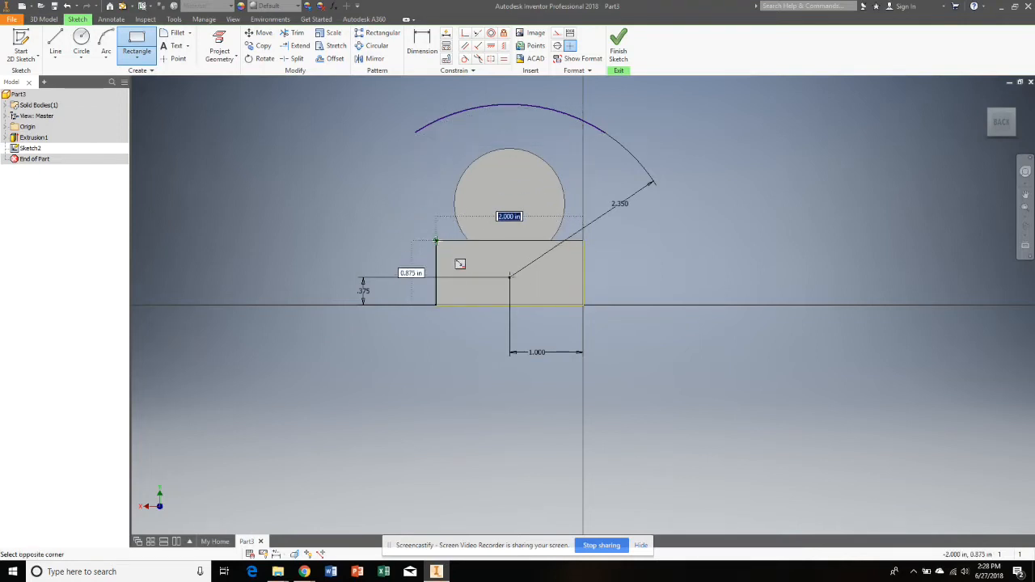
pyautogui.click(436, 120)
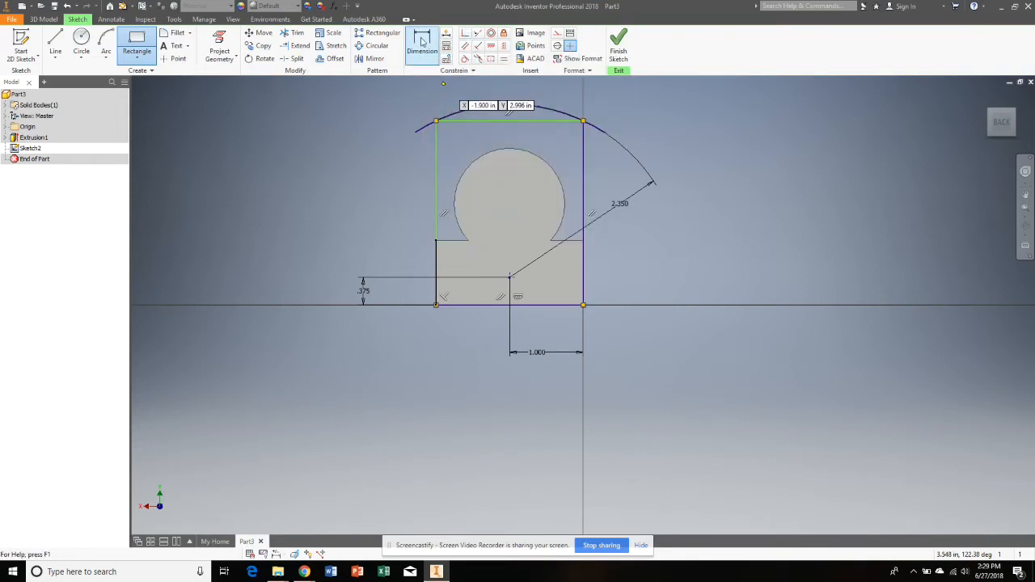
# - Trim the arc ends outside the rectangle and the rectangle's top edge under the arc, and finish the sketch
pyautogui.click(296, 34)
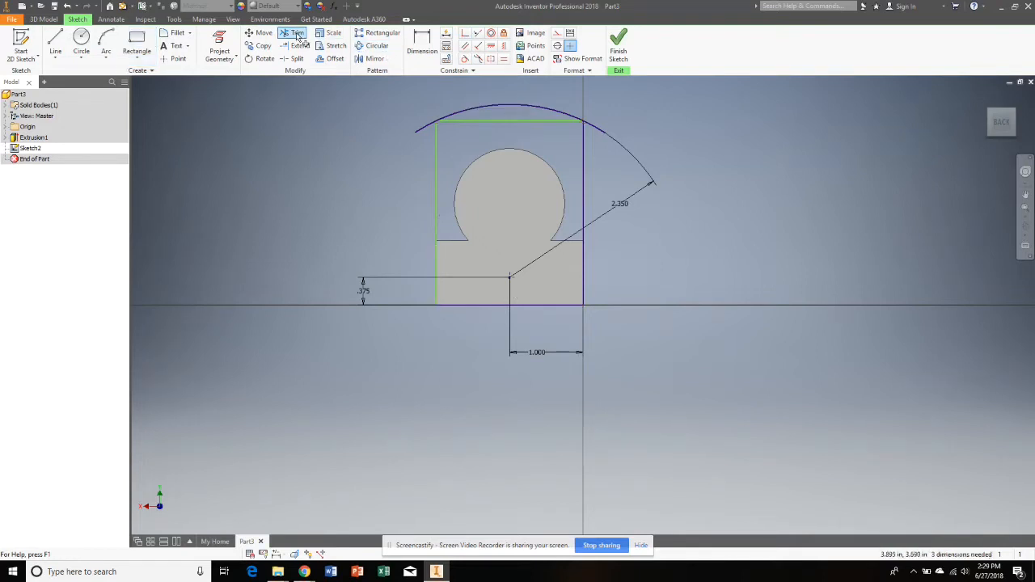
pyautogui.click(417, 129)
pyautogui.click(600, 128)
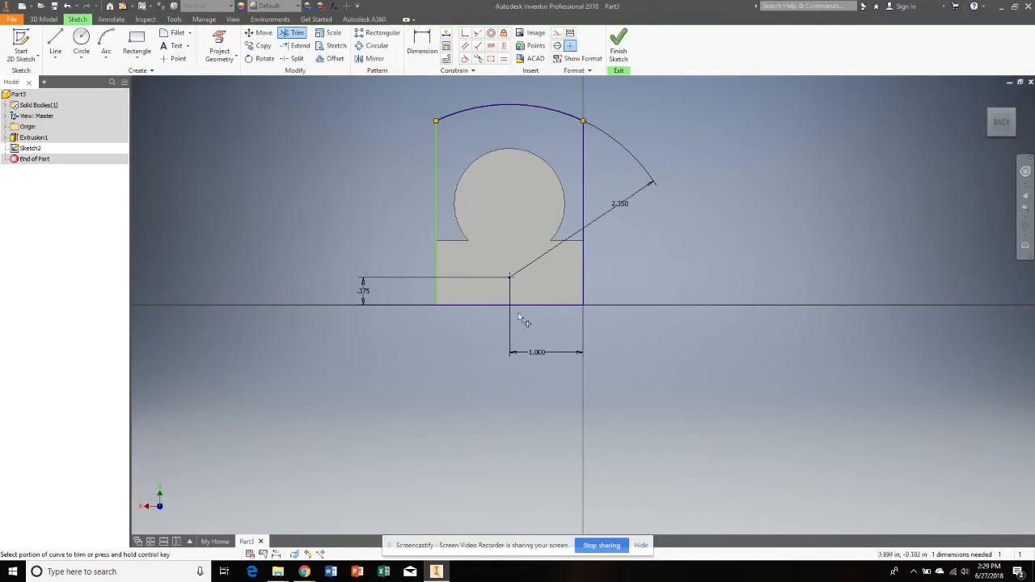
pyautogui.click(619, 44)
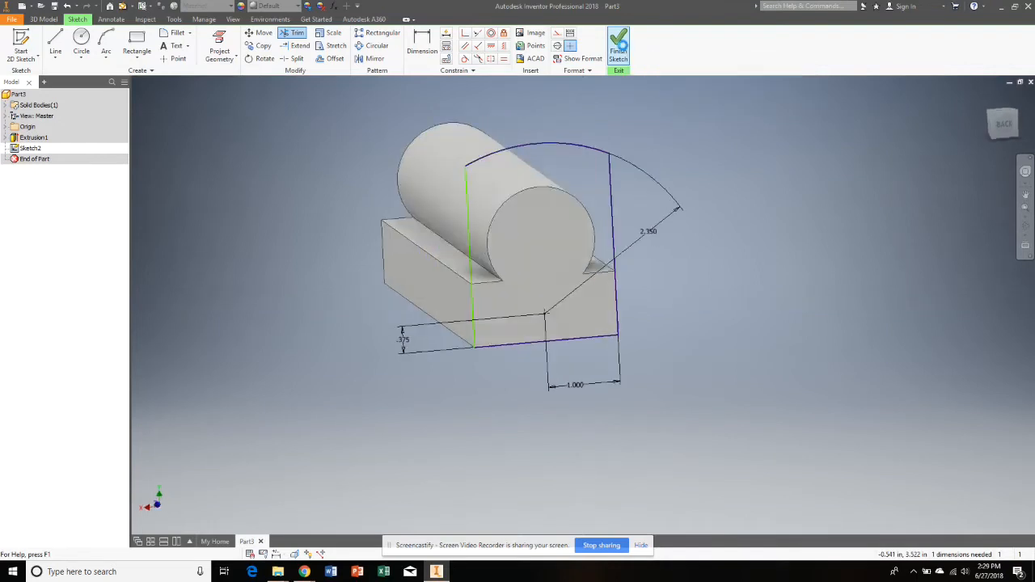
# - Extrude the arched profile 1.75 in back over the existing body and join it to the solid
pyautogui.click(65, 52)
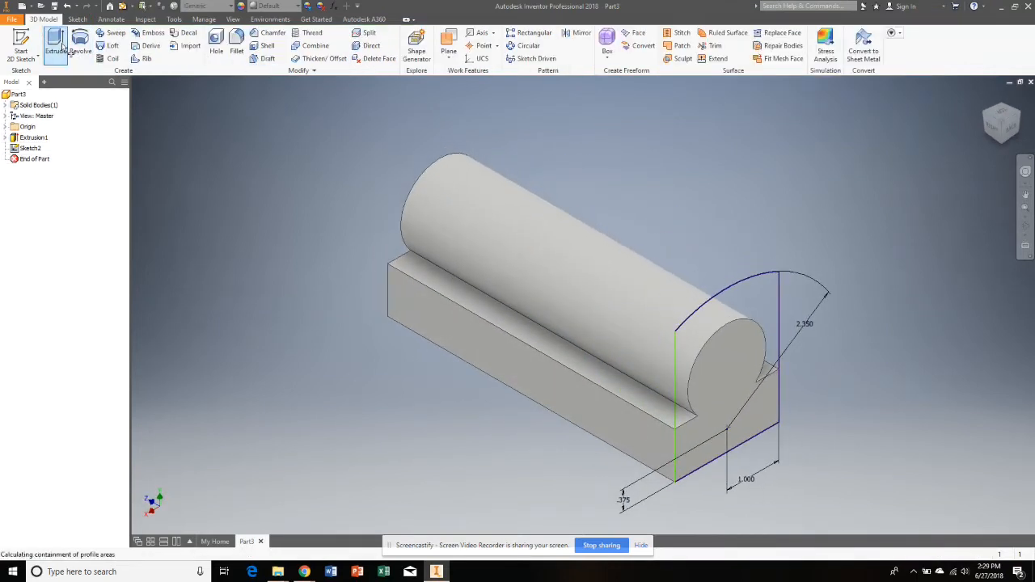
pyautogui.click(259, 162)
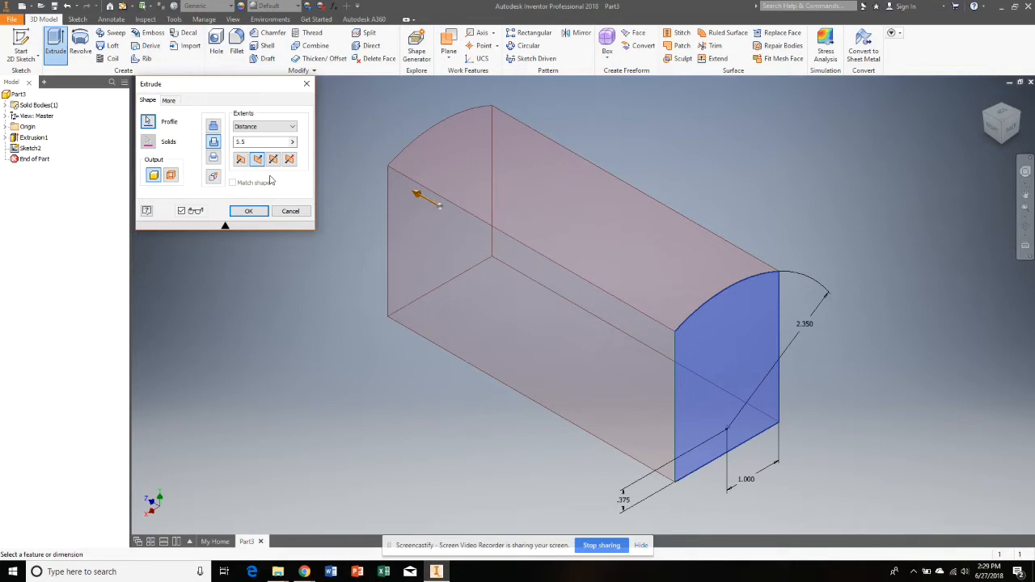
pyautogui.click(250, 141)
pyautogui.write('1.75')
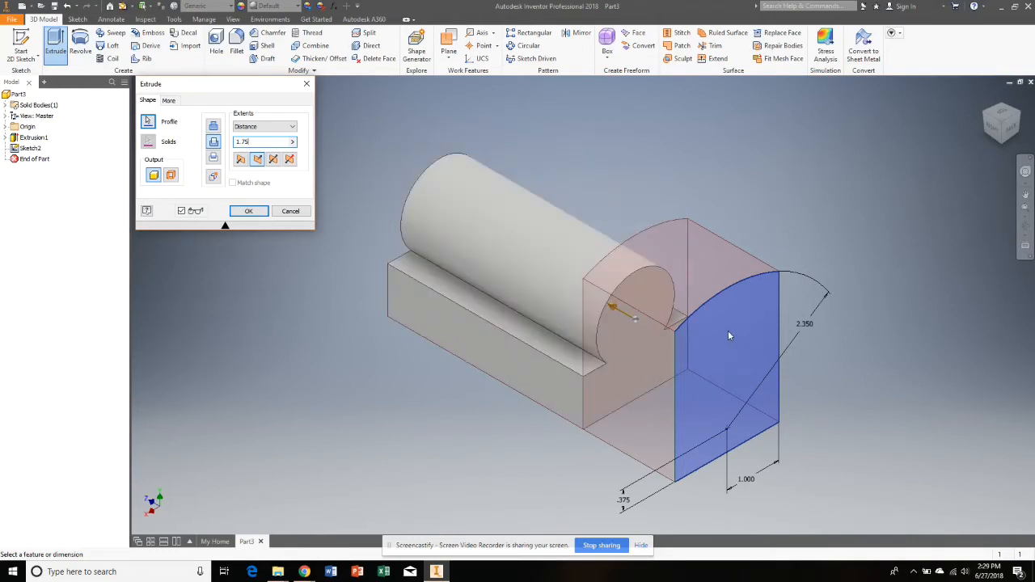
pyautogui.click(212, 128)
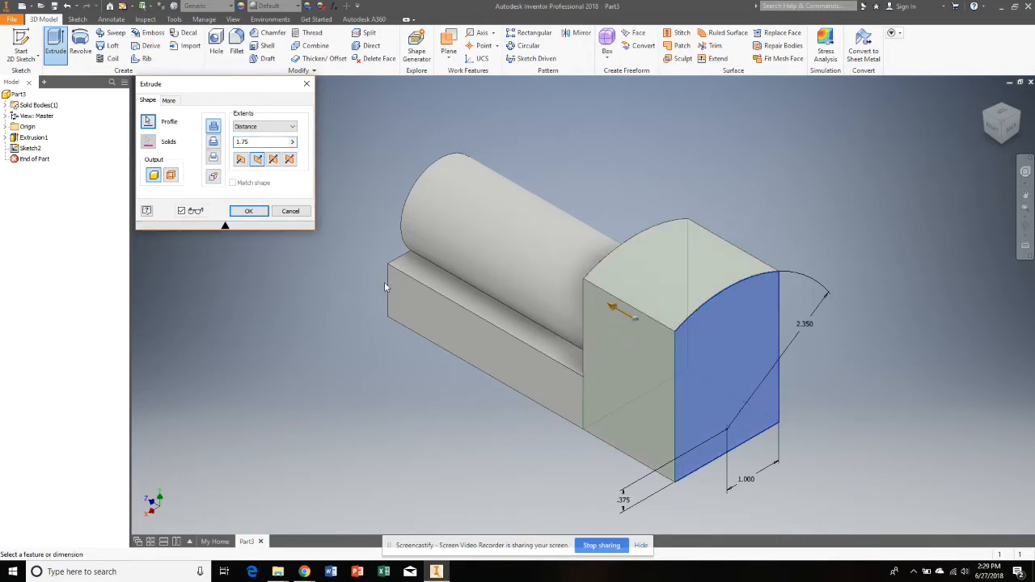
pyautogui.click(248, 210)
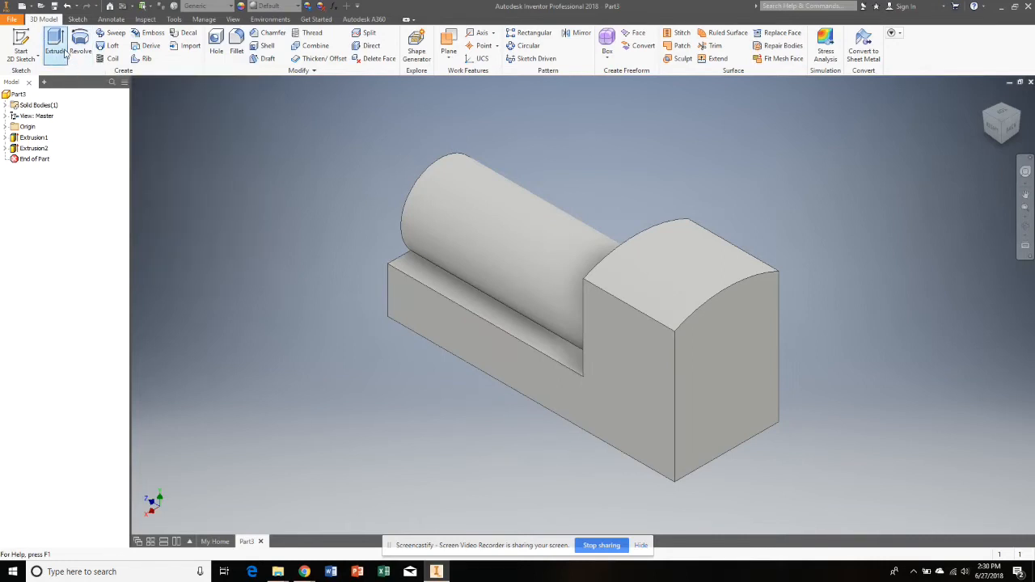
# - Start a sketch on the part's side face and draw a 1 in diameter circle on the end block, overlapping its outer edge
pyautogui.click(23, 47)
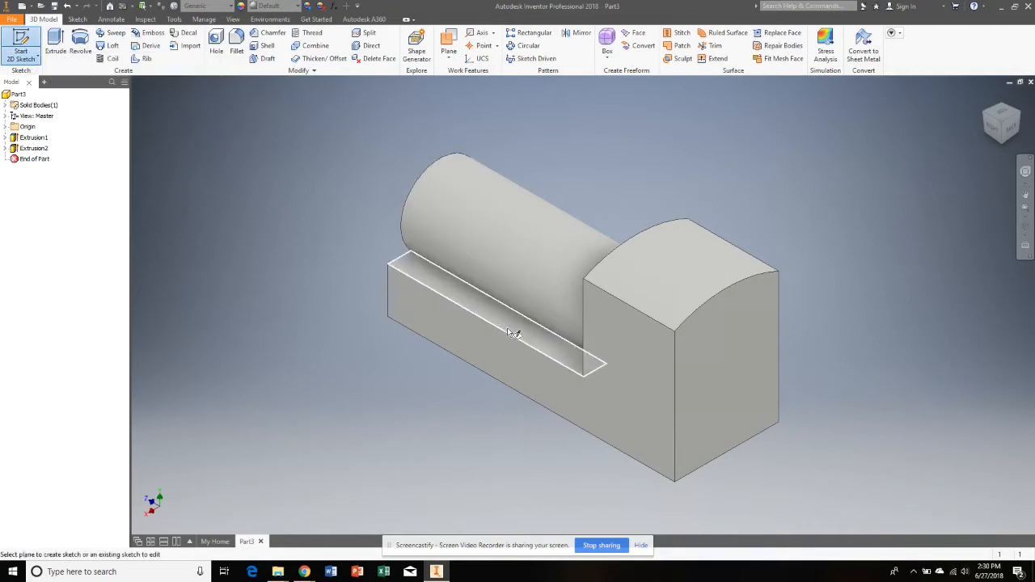
pyautogui.click(650, 382)
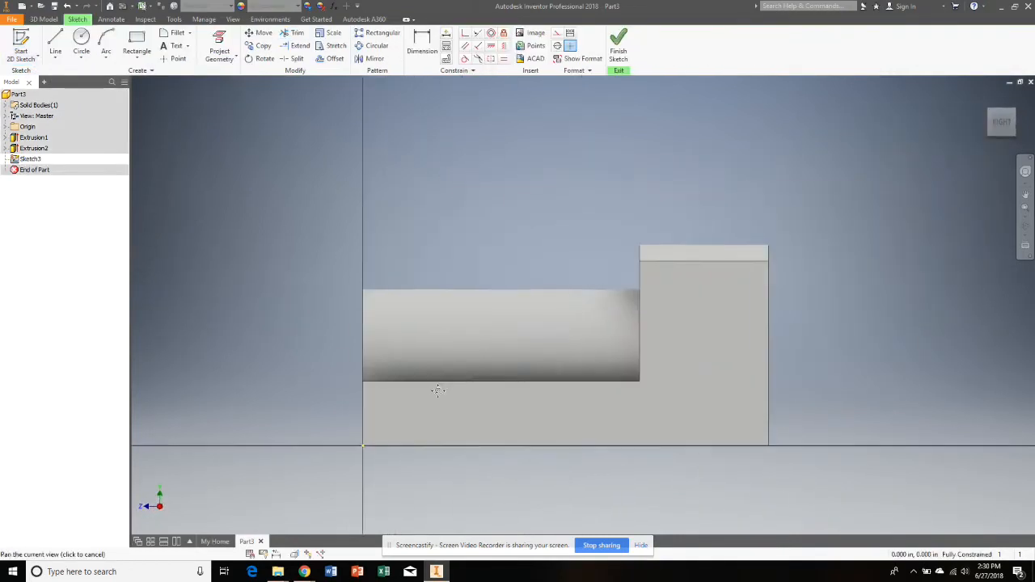
pyautogui.click(81, 40)
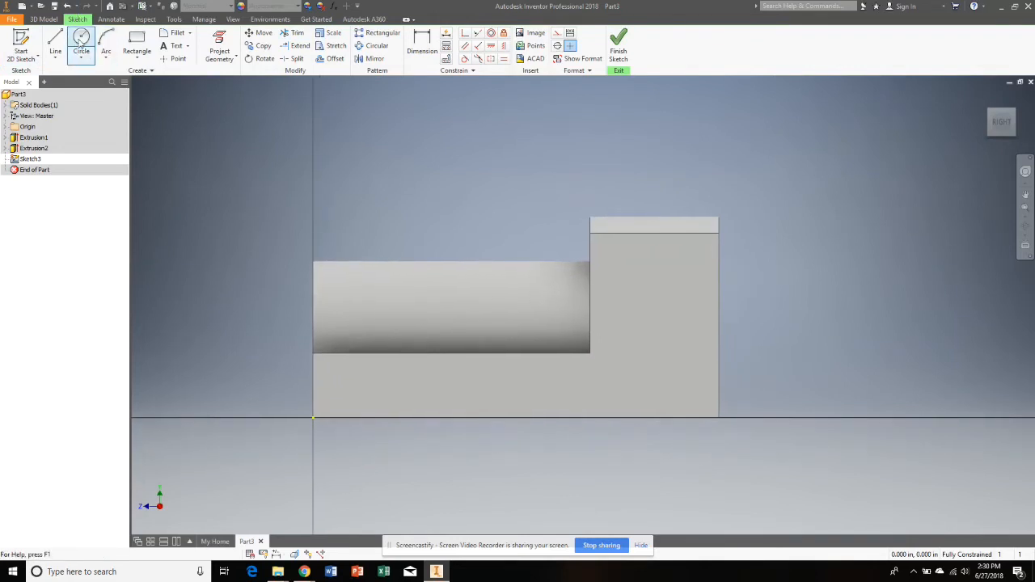
pyautogui.click(692, 288)
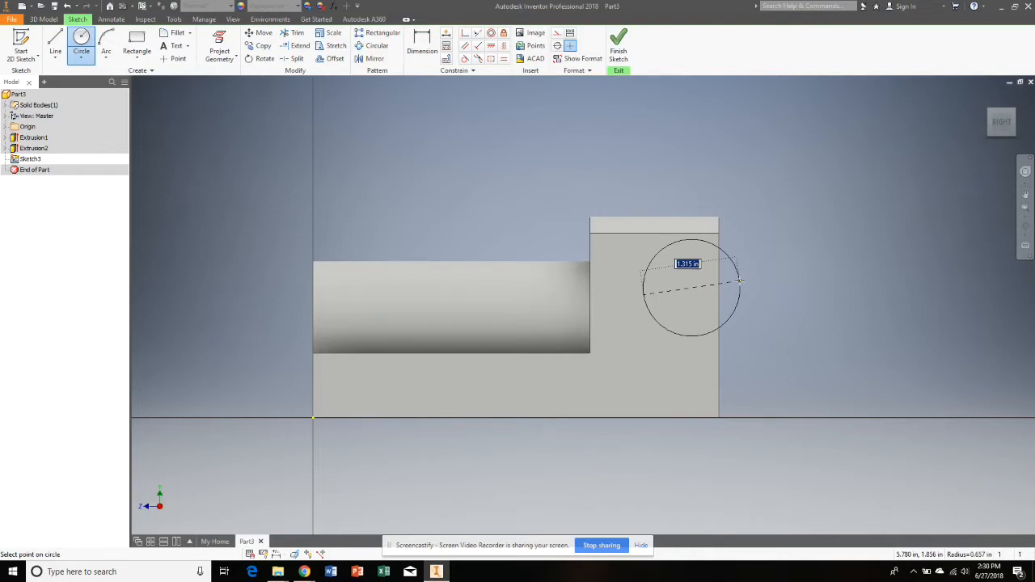
pyautogui.write('1')
pyautogui.press('Return')
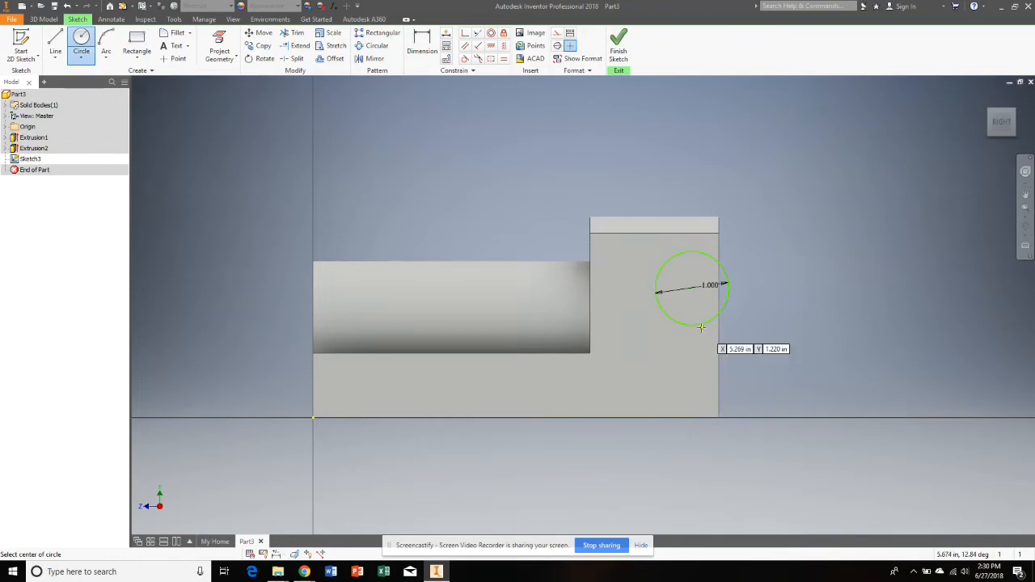
# - Draw horizontal lines about 0.64 in long from the circle's top and bottom points, extending past the end block's outer edge
pyautogui.click(55, 45)
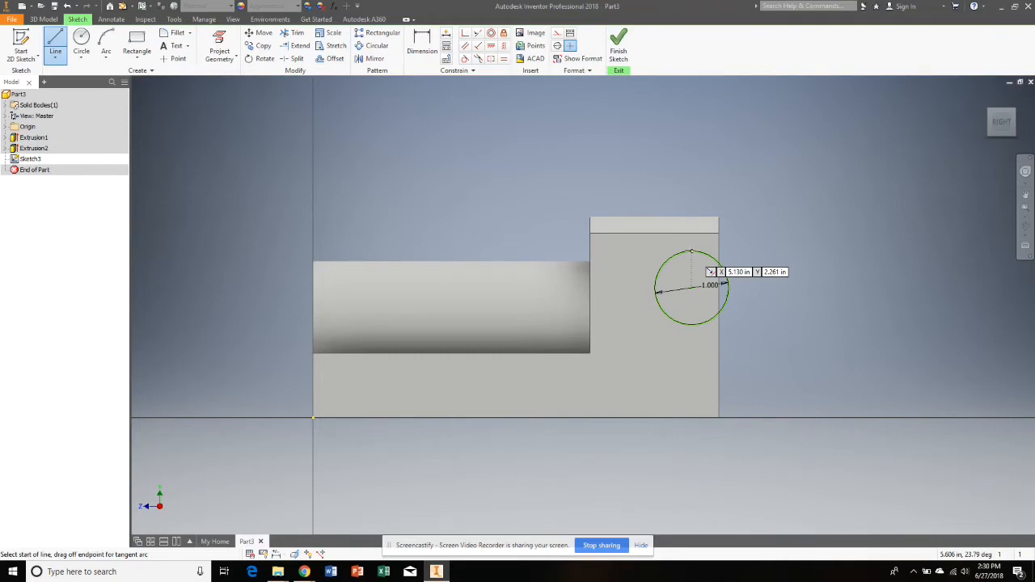
pyautogui.scroll(4, 691, 252)
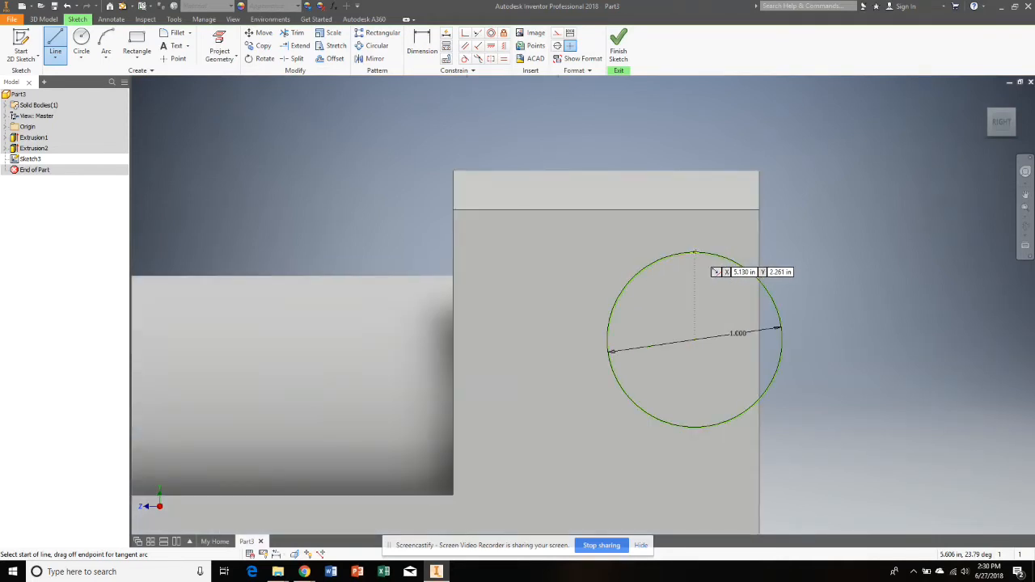
pyautogui.click(694, 251)
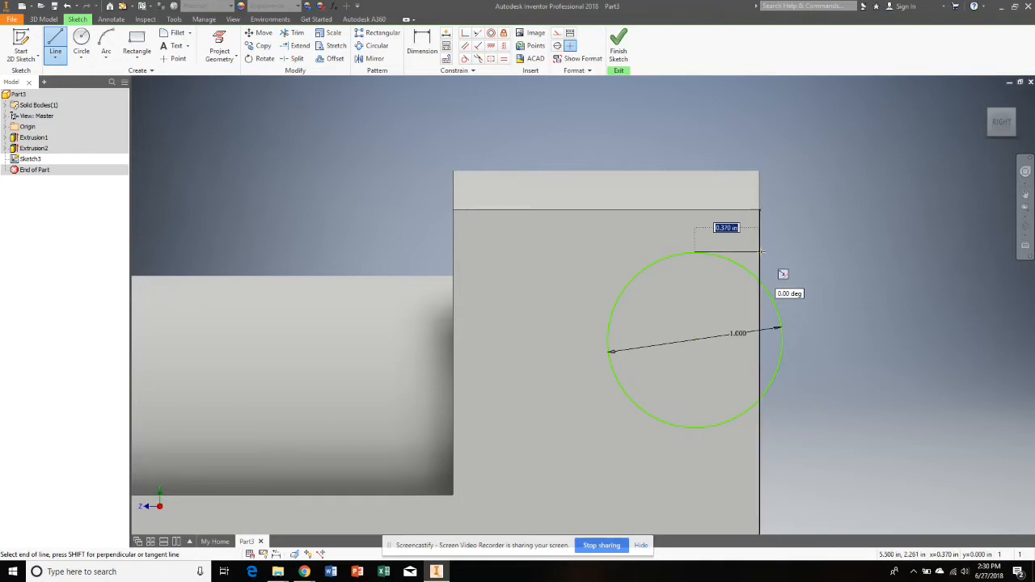
pyautogui.click(806, 252)
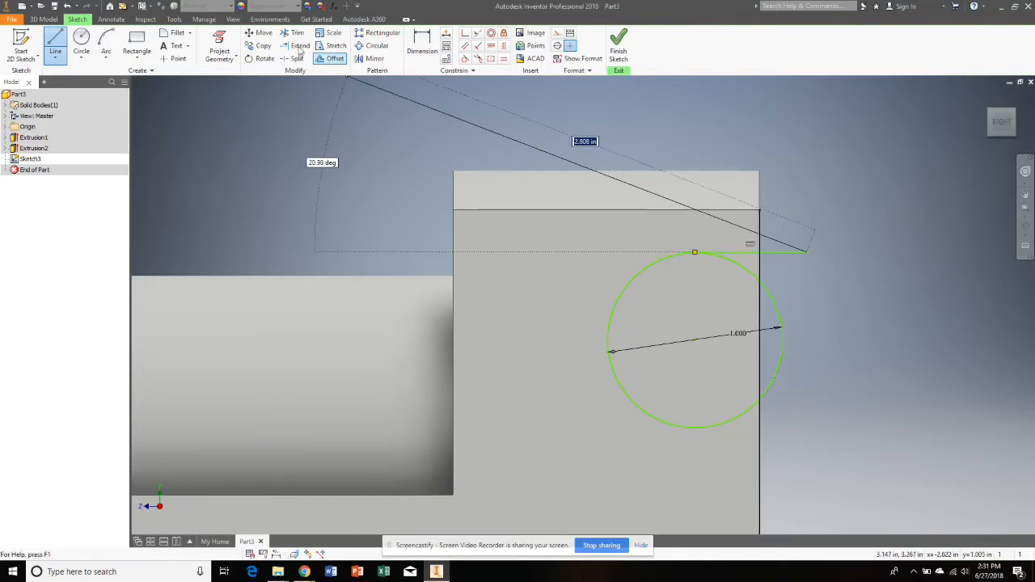
pyautogui.click(54, 44)
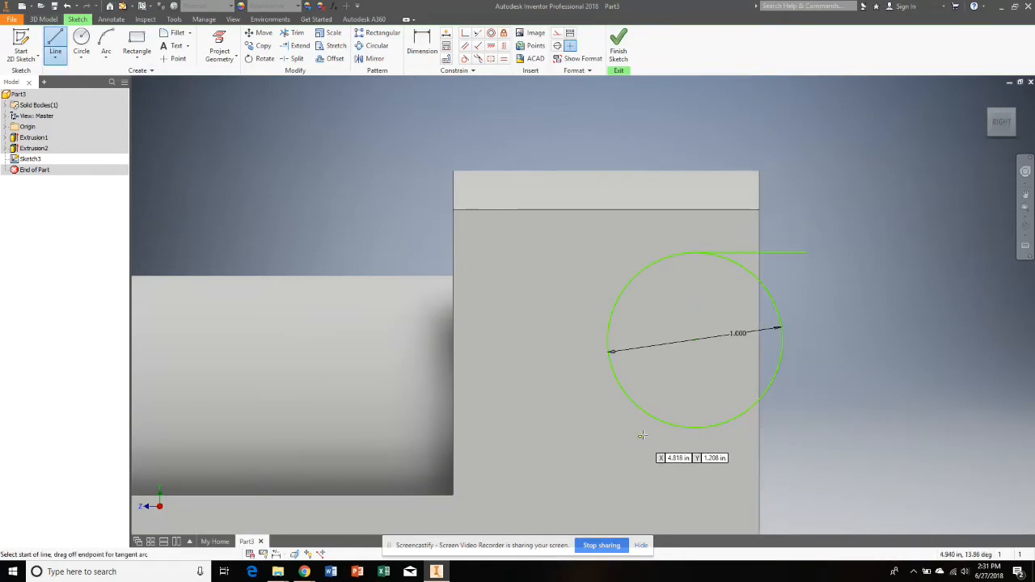
pyautogui.click(694, 426)
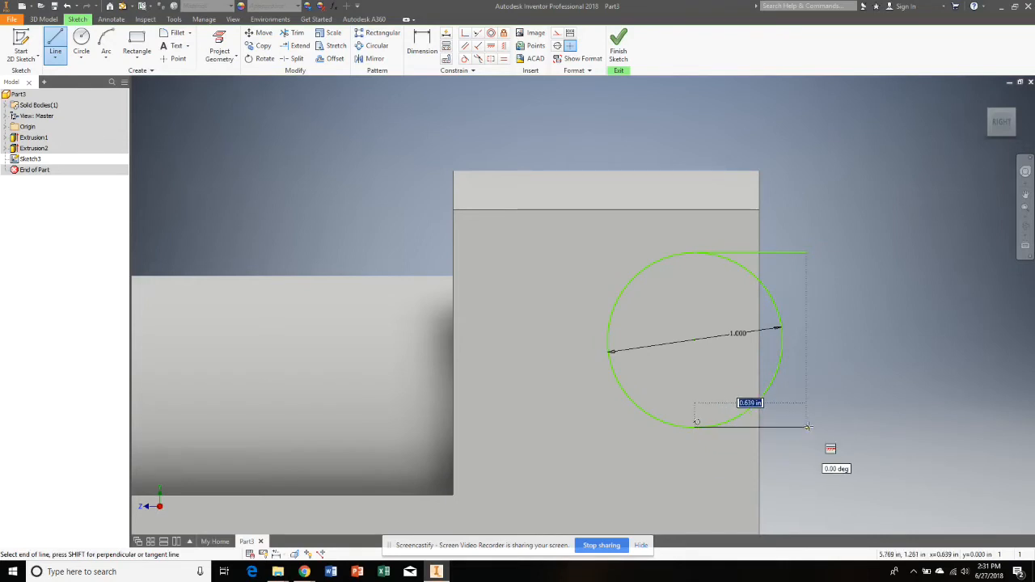
pyautogui.click(807, 426)
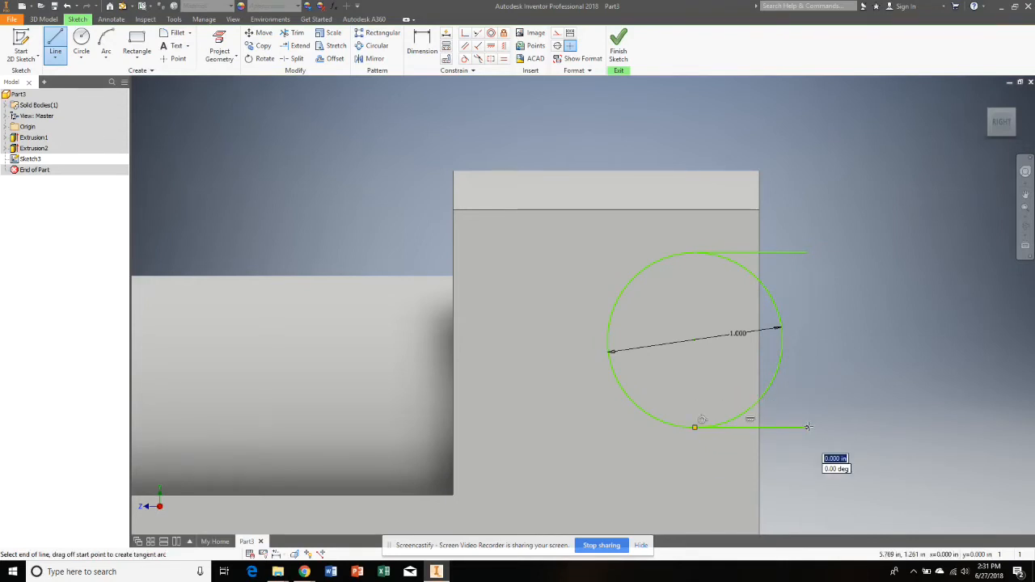
pyautogui.rightClick(813, 348)
pyautogui.click(884, 316)
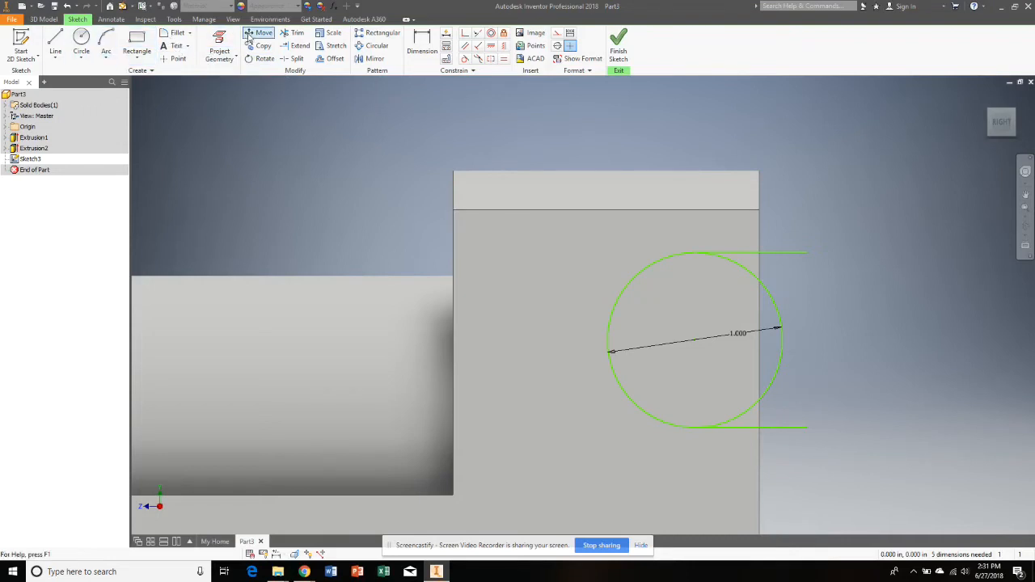
# - Trim the outer half of the circle and close the slot profile with a vertical line along the block's outer edge
pyautogui.click(293, 34)
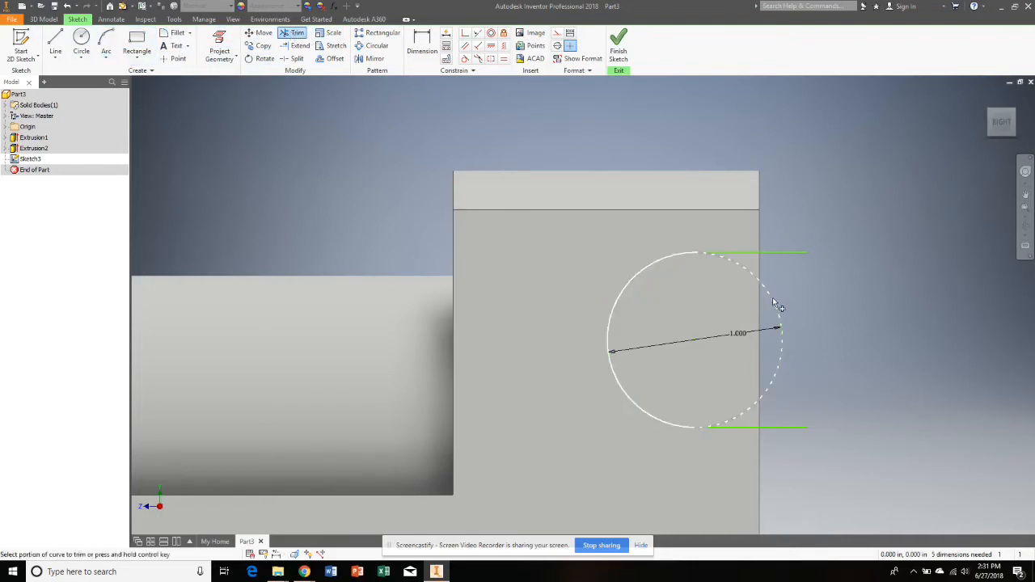
pyautogui.click(773, 302)
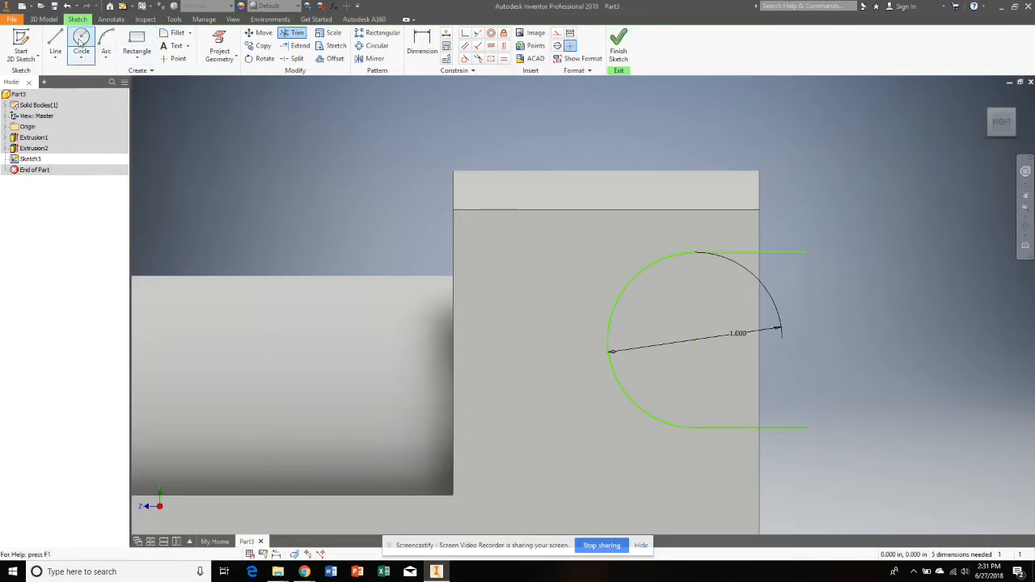
pyautogui.click(55, 42)
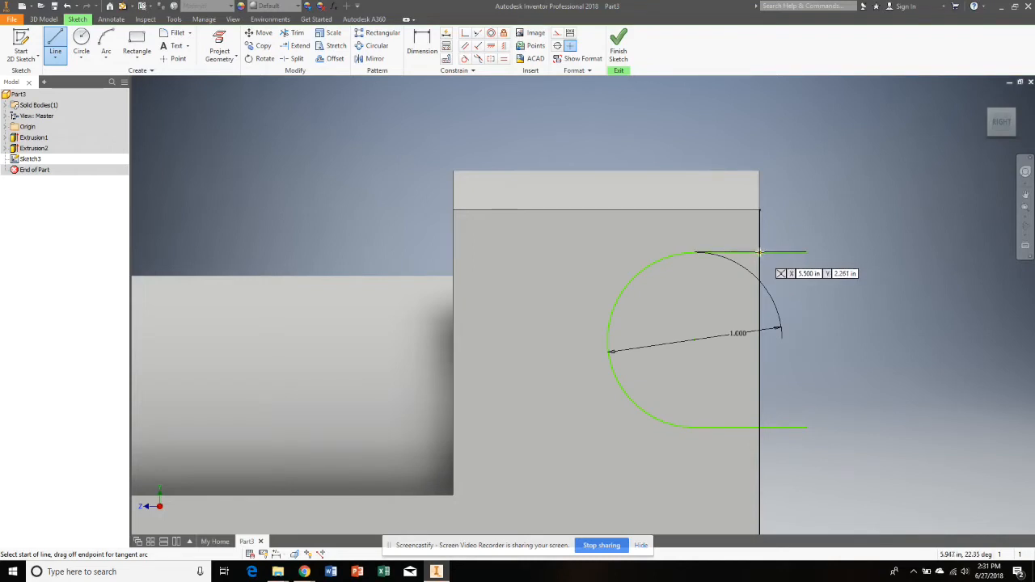
pyautogui.click(759, 252)
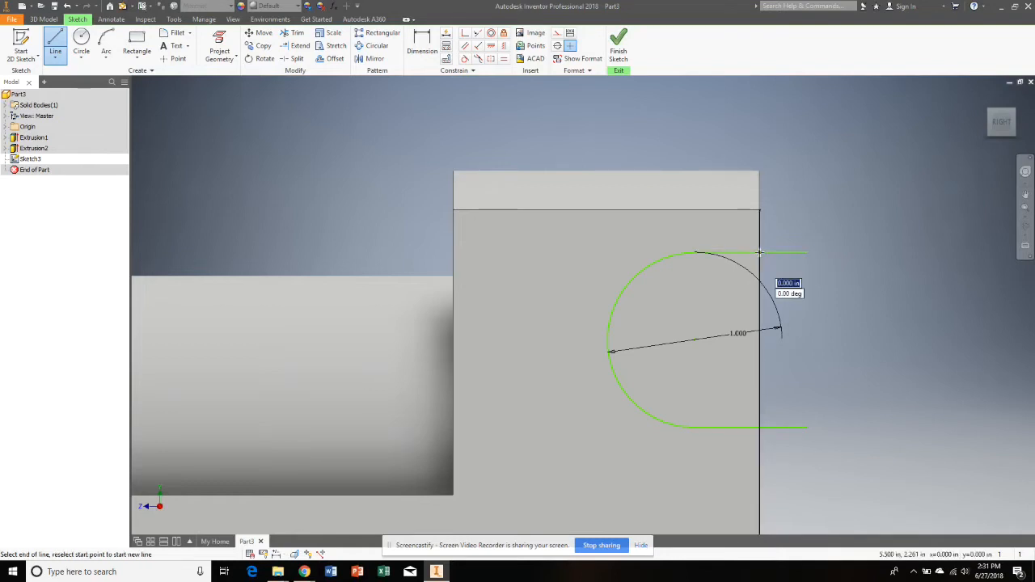
pyautogui.click(760, 426)
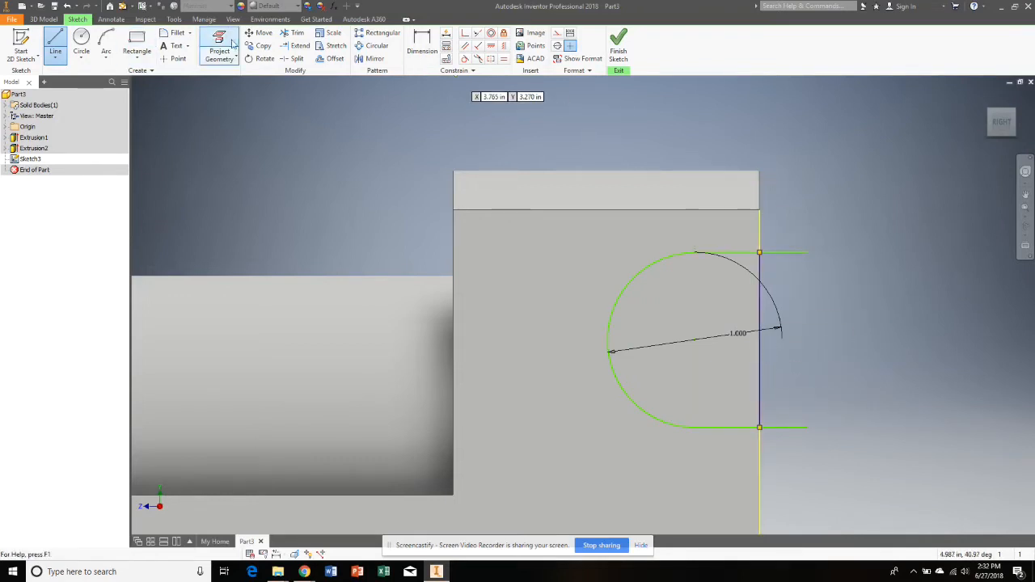
# - Trim the ends of both horizontal lines that overhang the block's outer edge, and finish the sketch
pyautogui.click(293, 33)
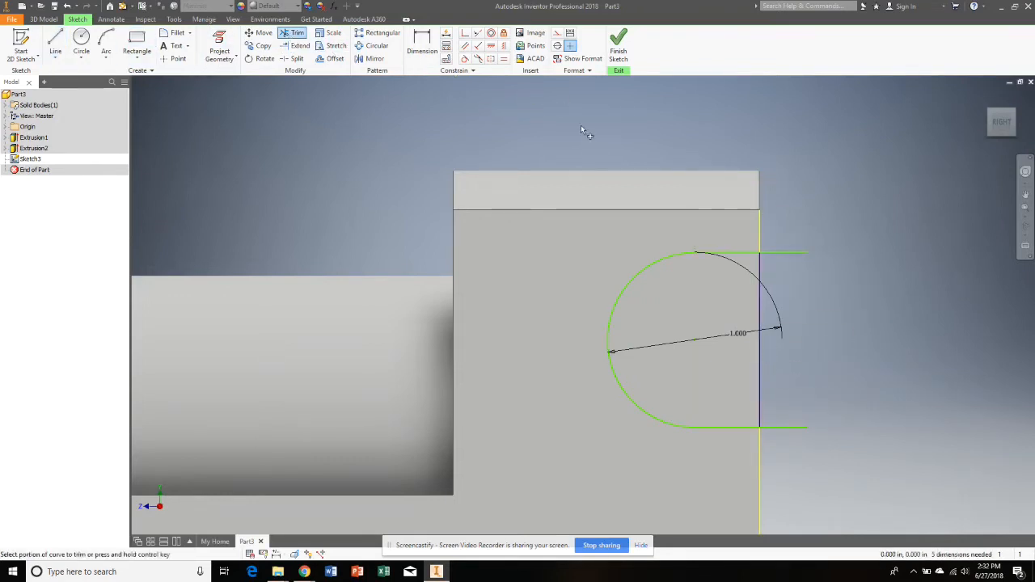
pyautogui.click(793, 253)
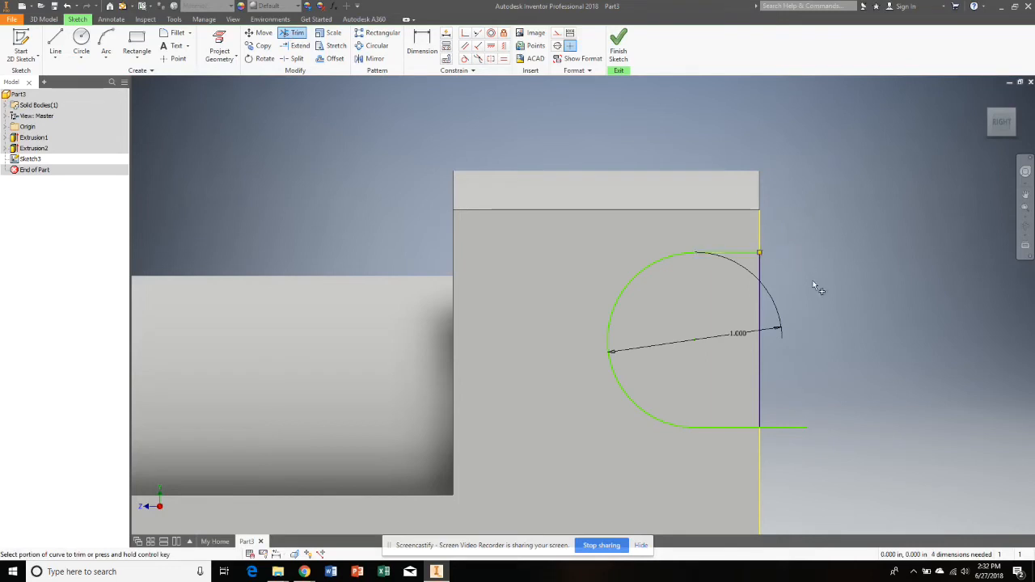
pyautogui.click(795, 429)
pyautogui.click(618, 45)
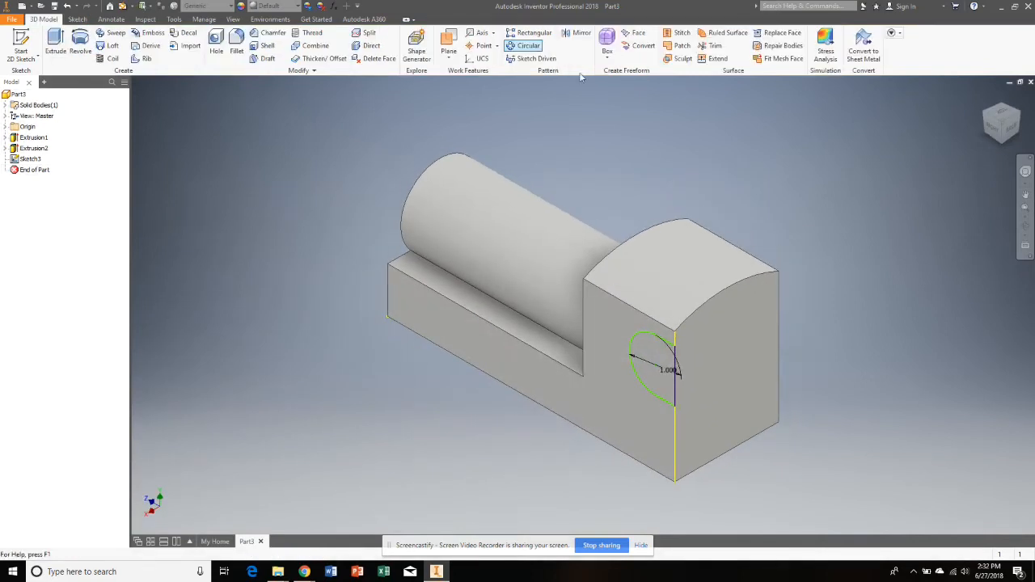
# - Extrude the slot profile into the end block as a cut with its extents set to All
pyautogui.click(56, 42)
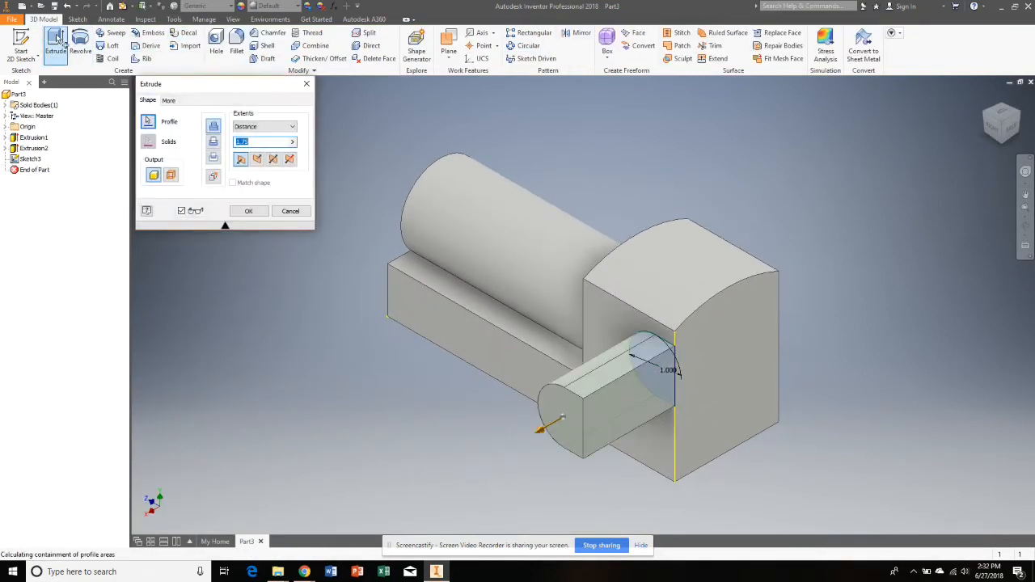
pyautogui.click(257, 159)
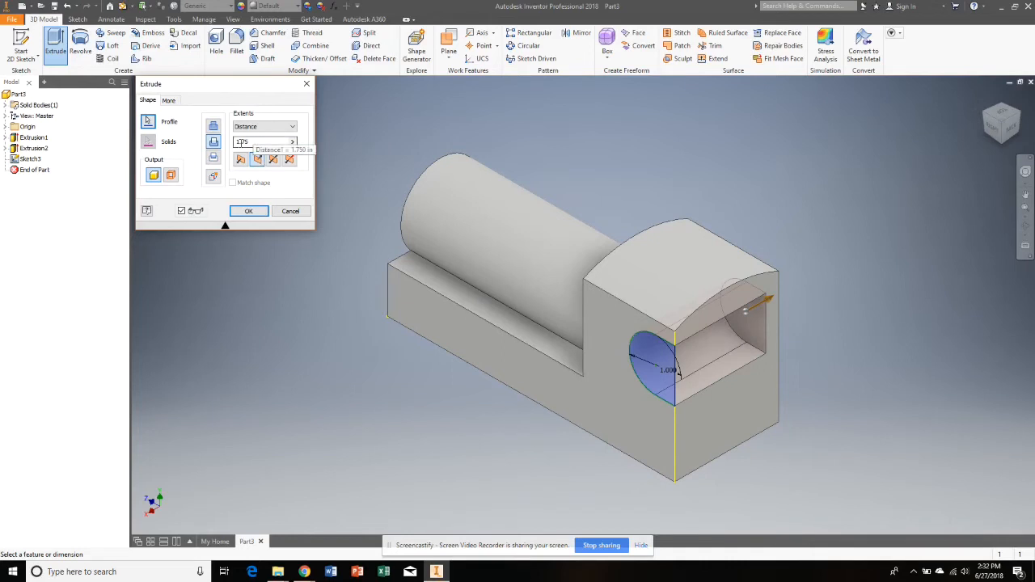
pyautogui.click(293, 128)
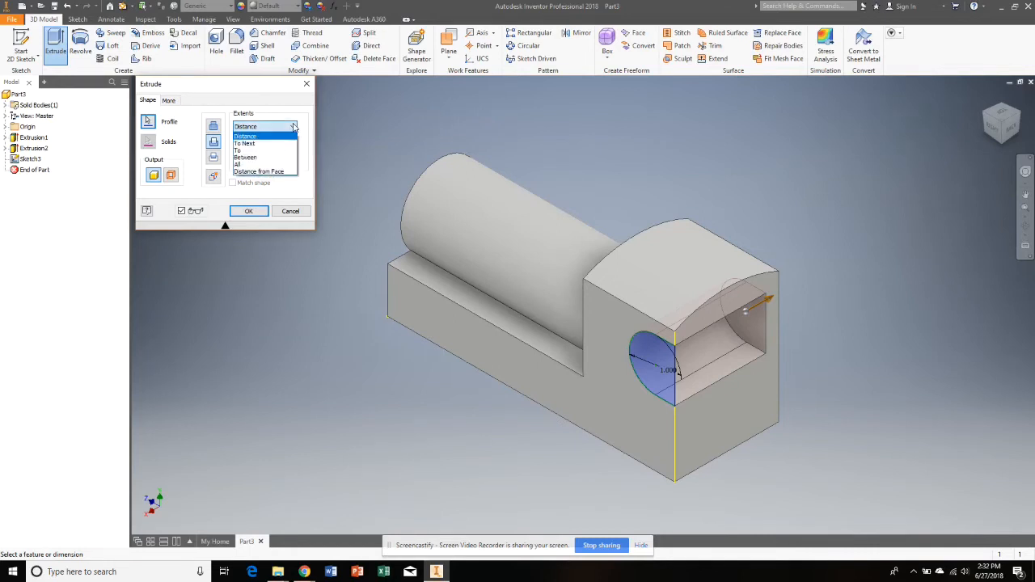
pyautogui.click(281, 165)
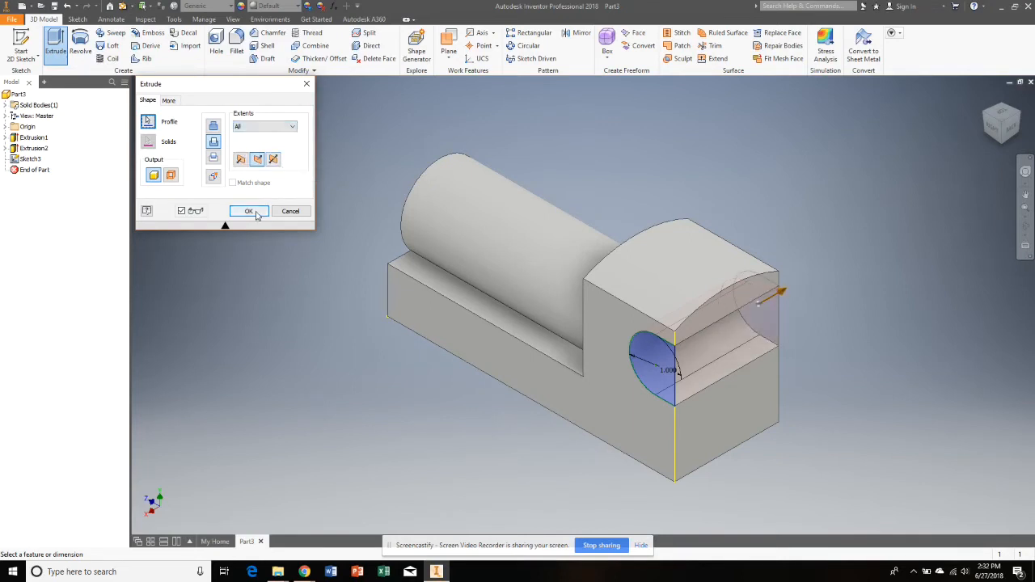
pyautogui.click(249, 211)
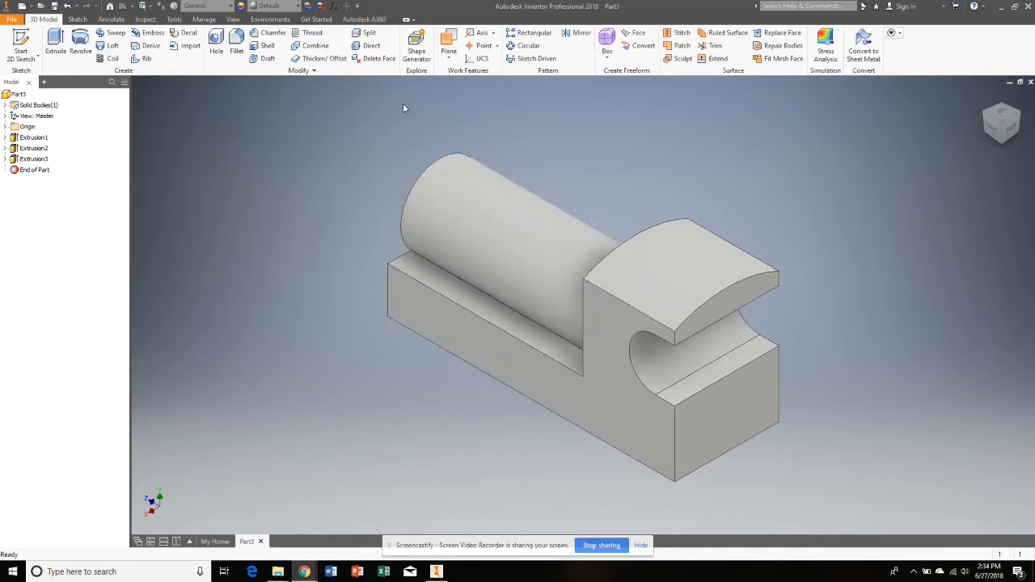
# - Set up a tapped hole with ANSI Unified Screw Threads, size 0.25, designation 1/4-20 UNC and class 2B
pyautogui.click(216, 42)
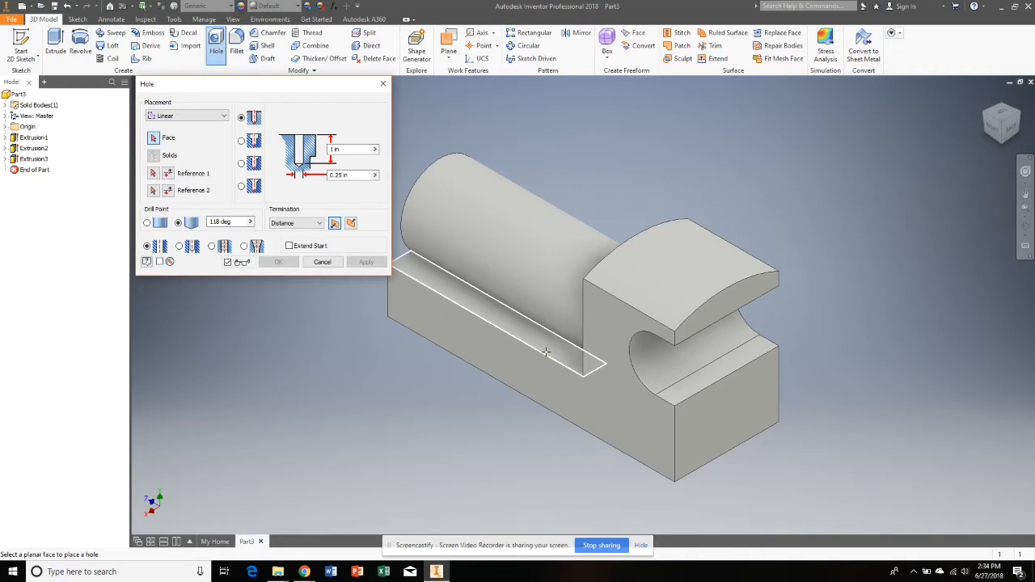
pyautogui.moveTo(564, 372)
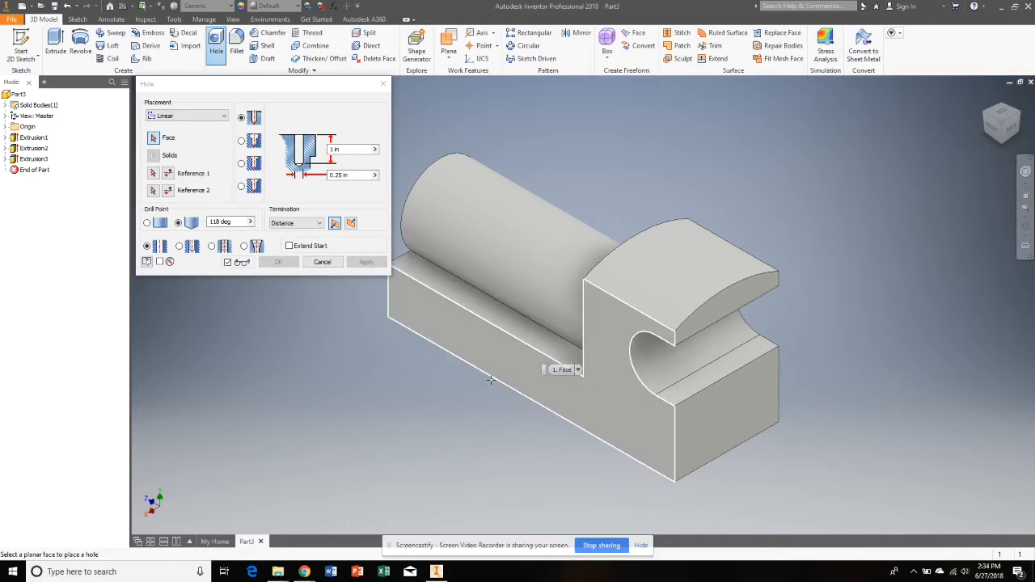
pyautogui.click(213, 247)
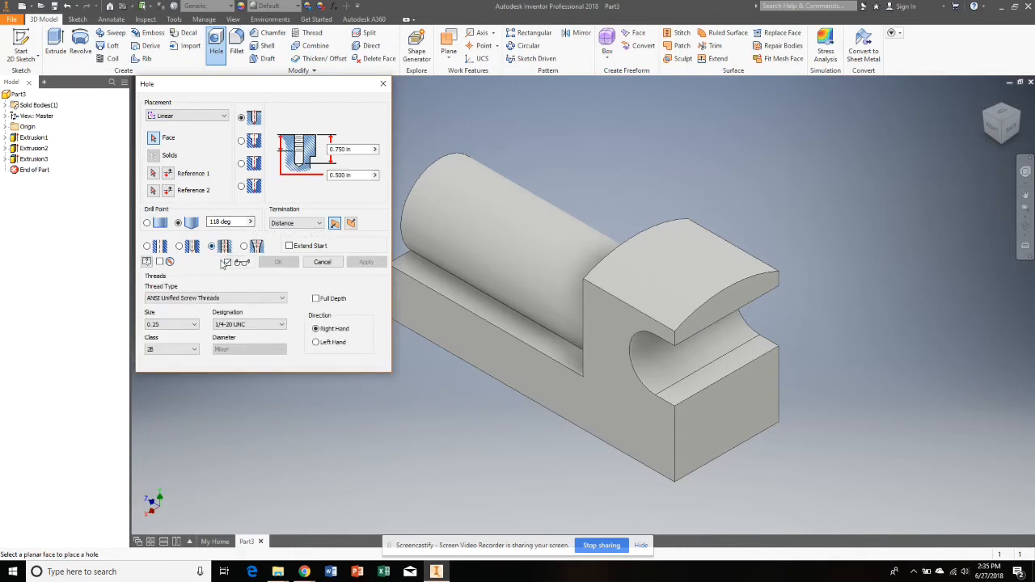
pyautogui.click(157, 325)
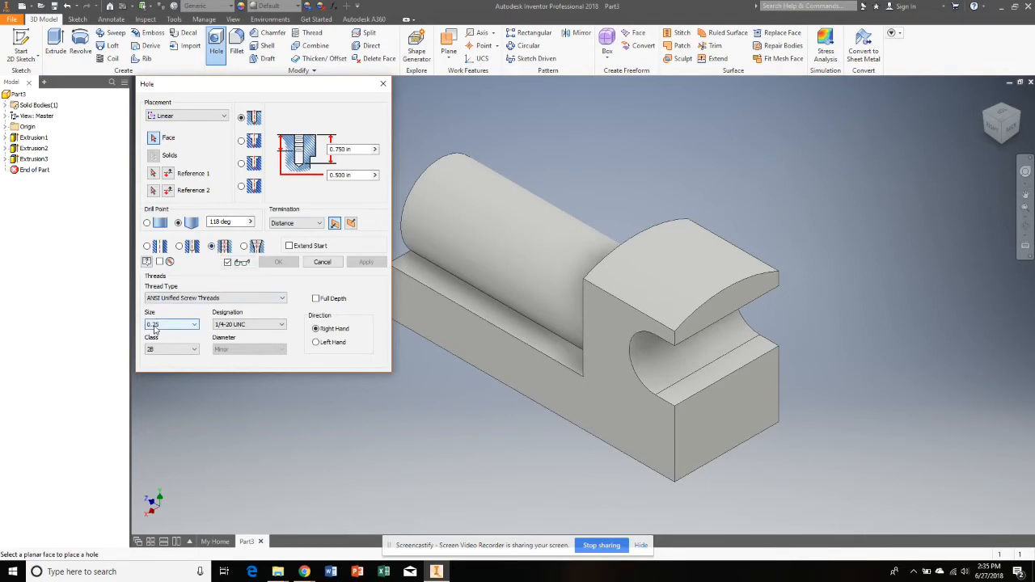
pyautogui.click(227, 325)
pyautogui.click(183, 350)
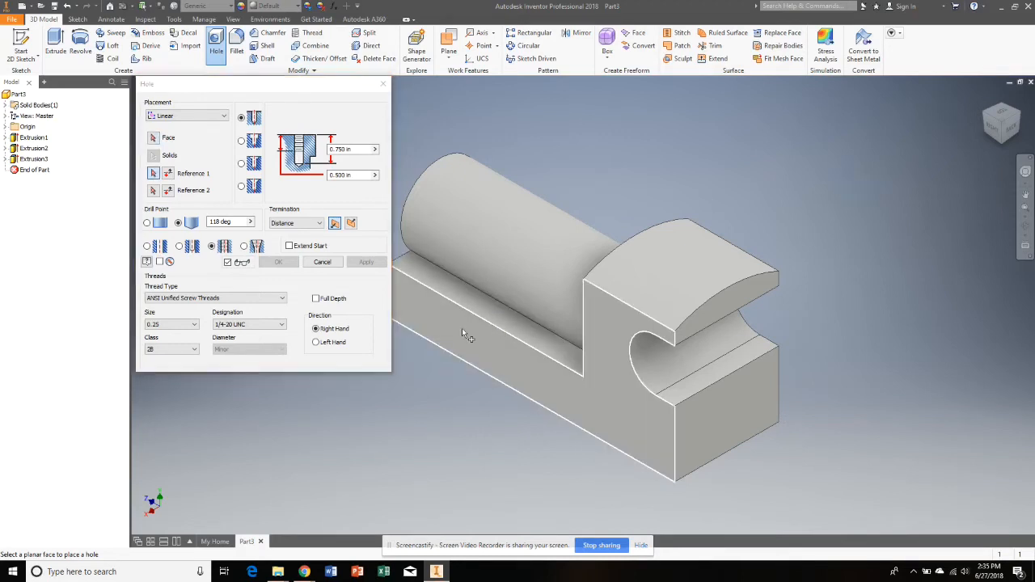
# - Place the tapped hole on the part's long side face, 1 in from the end block's outer vertical edge and 0.5 in from the bottom edge
pyautogui.click(461, 328)
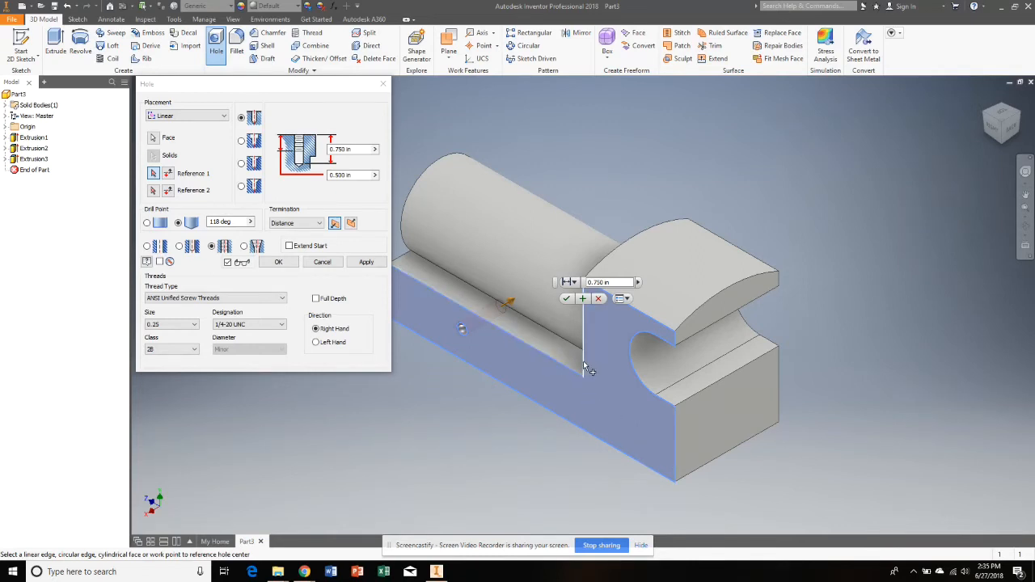
pyautogui.click(675, 462)
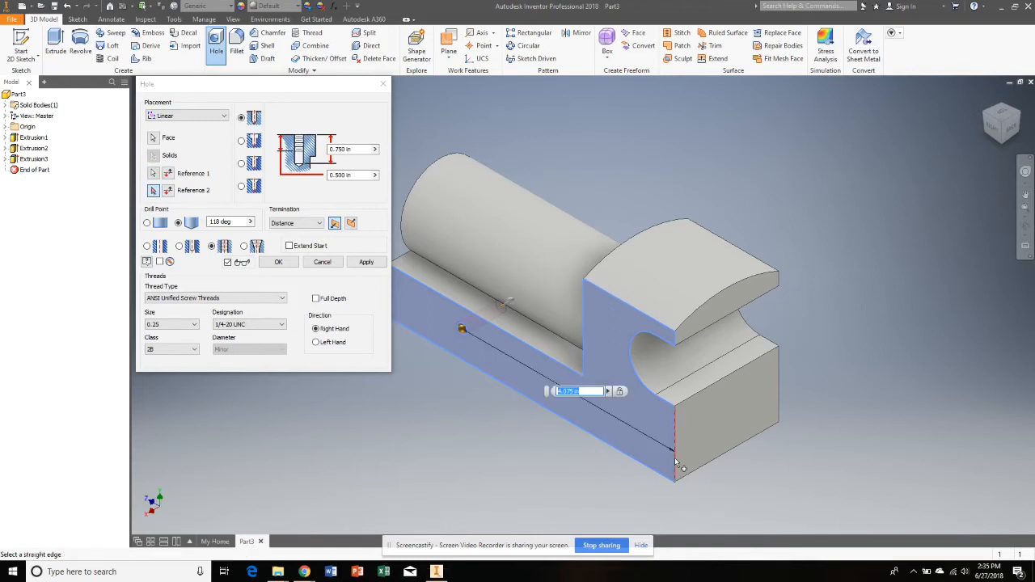
pyautogui.write('1')
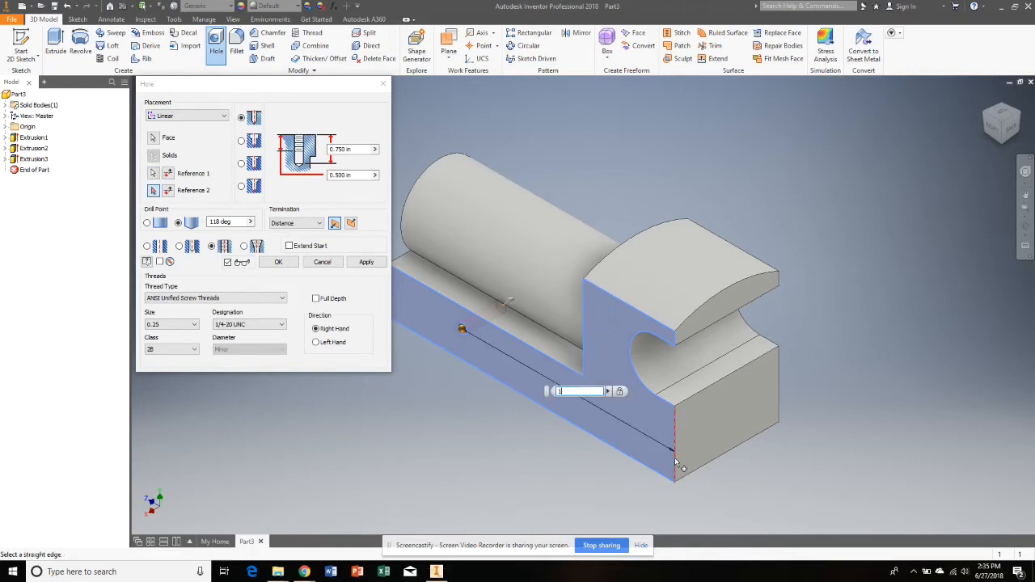
pyautogui.click(628, 457)
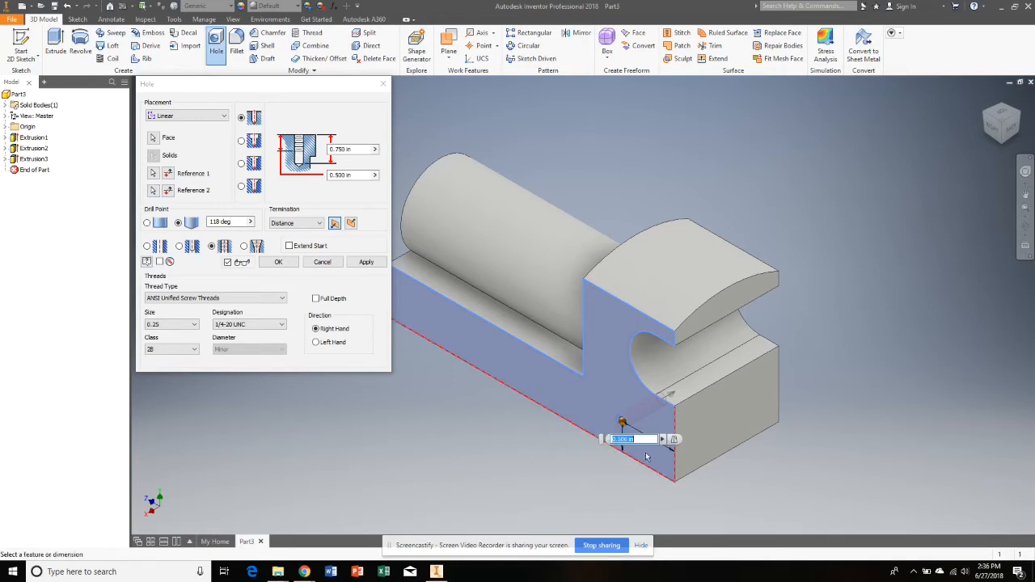
pyautogui.press('BackSpace')
# - Set the tapped hole's depth to .875 in and make its thread full depth
pyautogui.click(334, 149)
pyautogui.press('BackSpace')
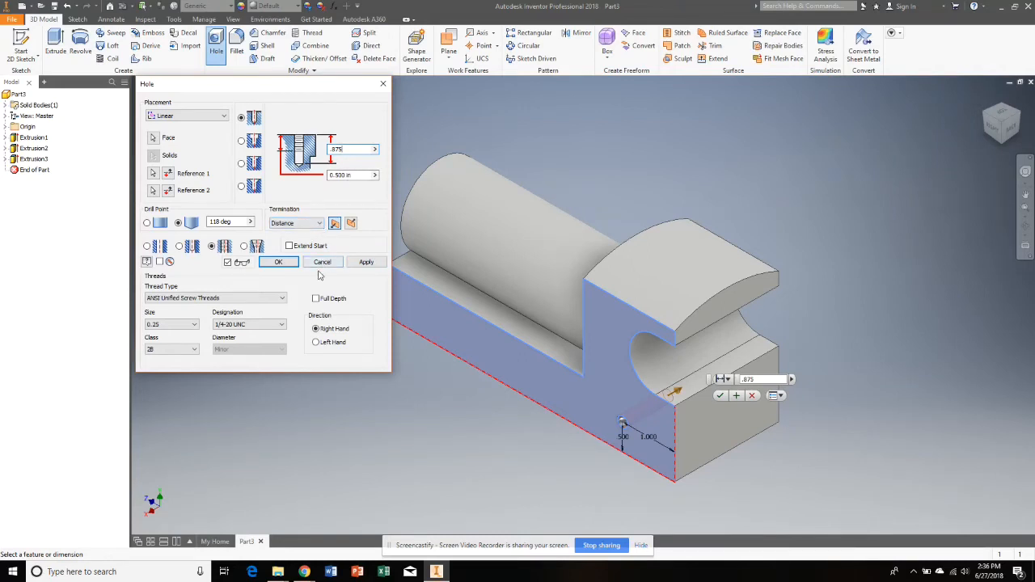
pyautogui.click(316, 299)
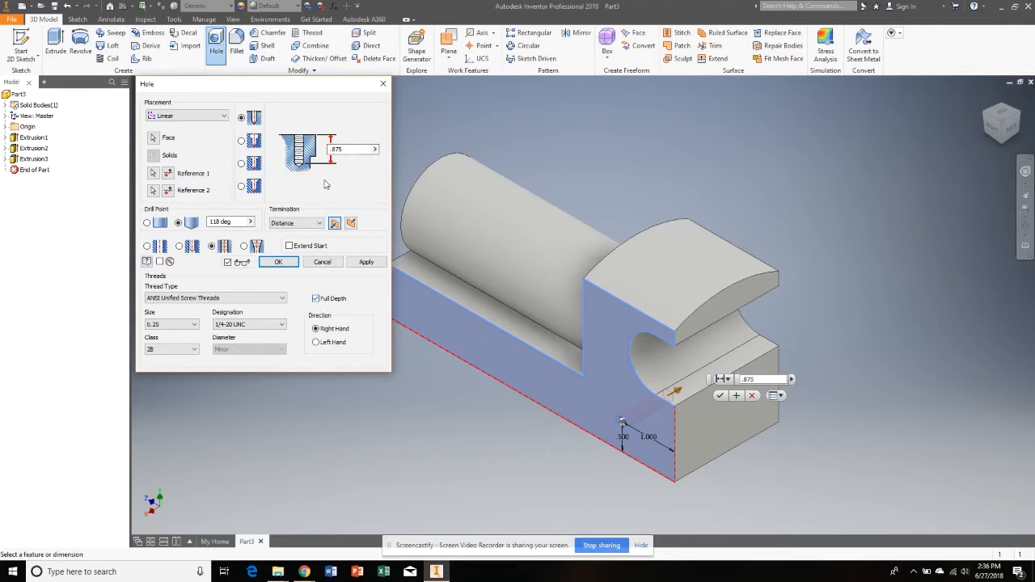
# - Try a Through All termination for the hole and switch it back to Distance
pyautogui.click(298, 224)
pyautogui.click(301, 243)
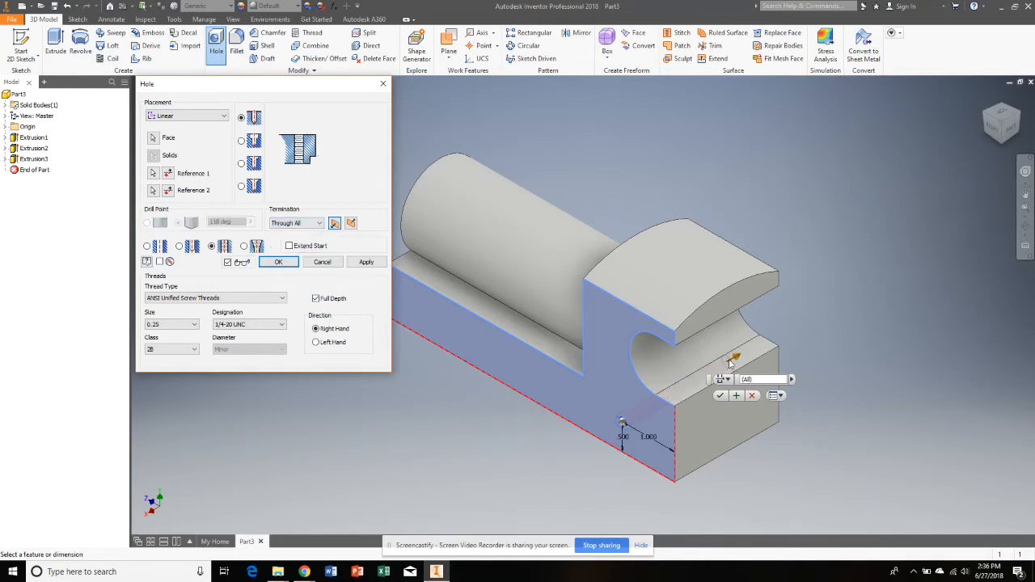
pyautogui.click(318, 227)
pyautogui.click(307, 235)
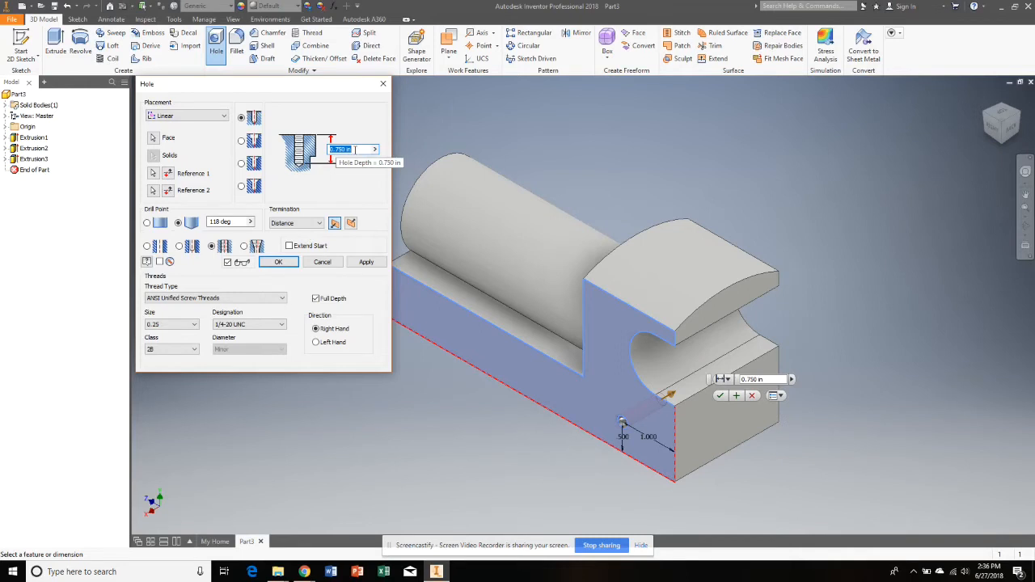
# - Enter .875 in again as the hole depth and create the hole, keeping the Hole command open
pyautogui.write('.8')
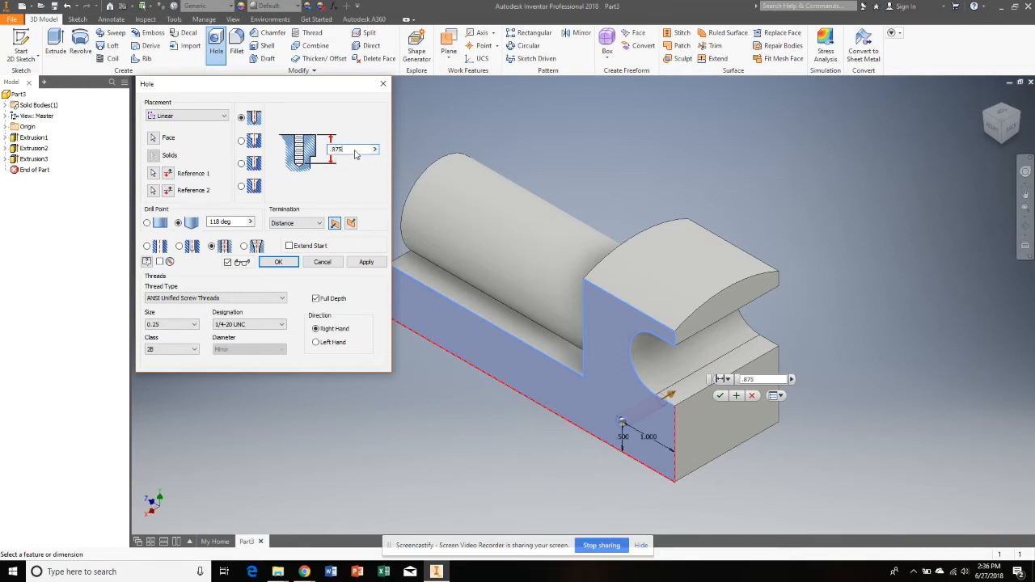
pyautogui.write('75')
pyautogui.click(366, 263)
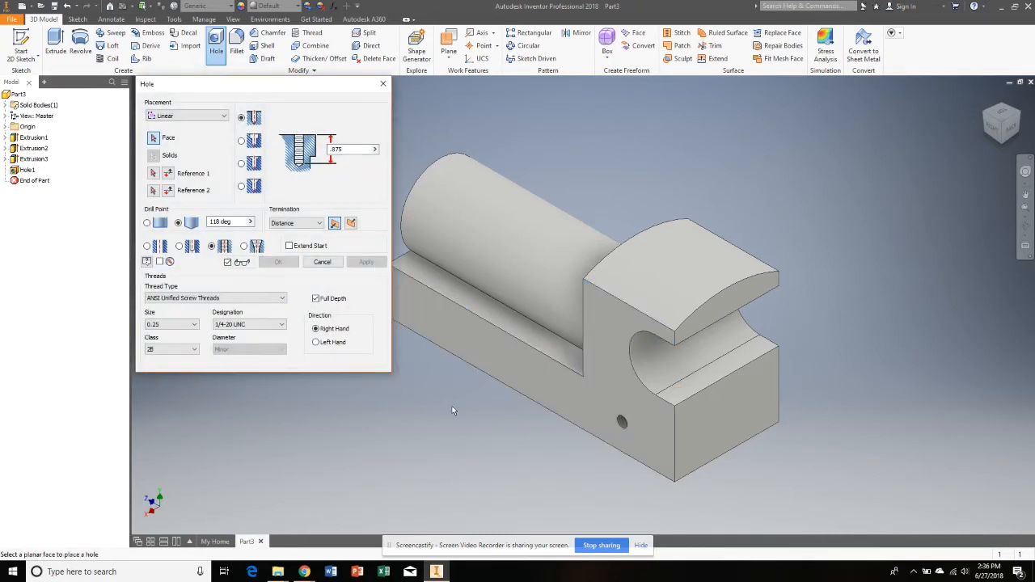
# - Create a second tapped hole on the same side face, 1 in from the base's far vertical edge and 0.5 in from the bottom edge
pyautogui.moveTo(452, 410); pyautogui.dragTo(550, 430, button='middle')
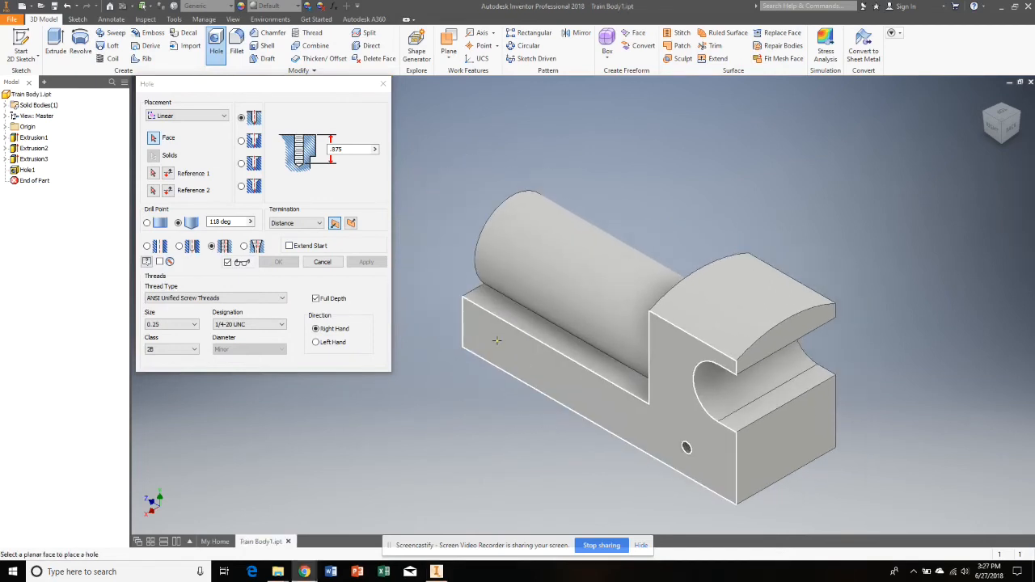
pyautogui.click(496, 341)
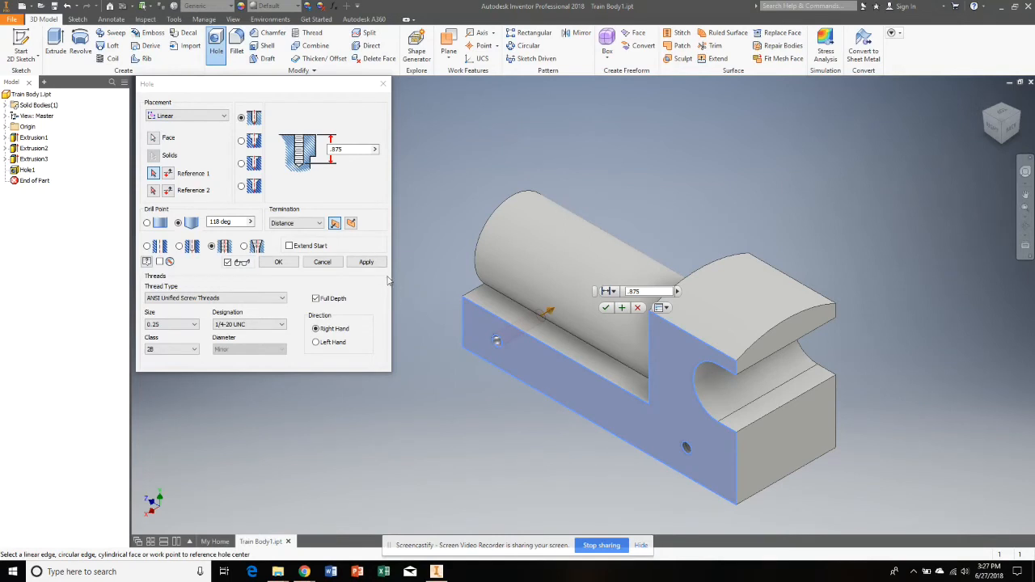
pyautogui.click(465, 320)
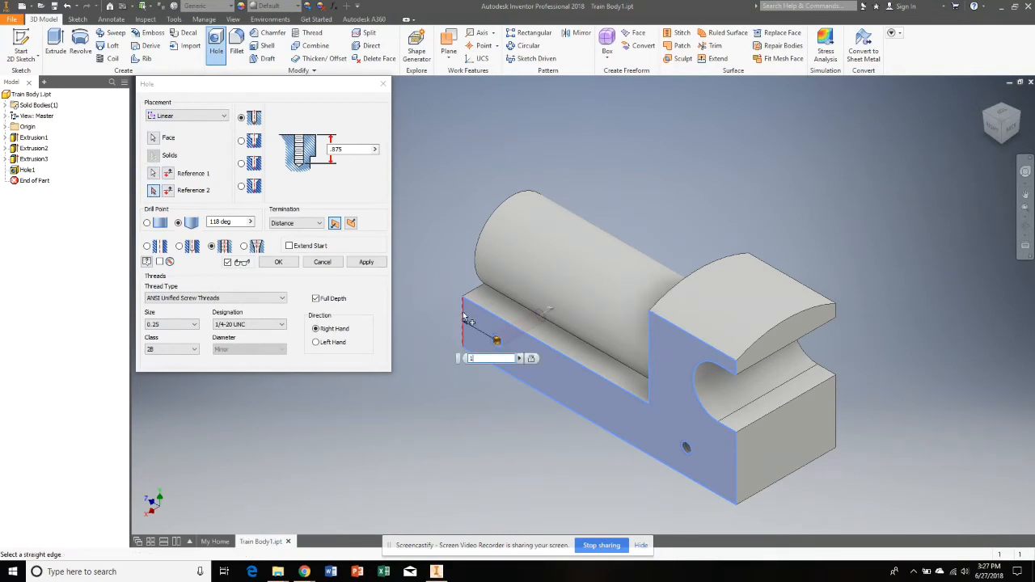
pyautogui.write('1')
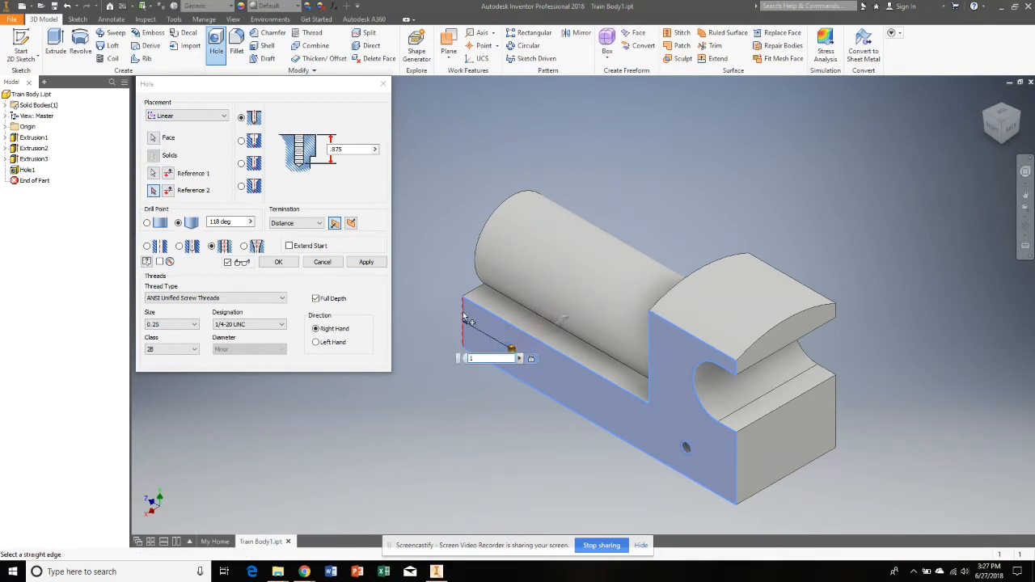
pyautogui.click(516, 382)
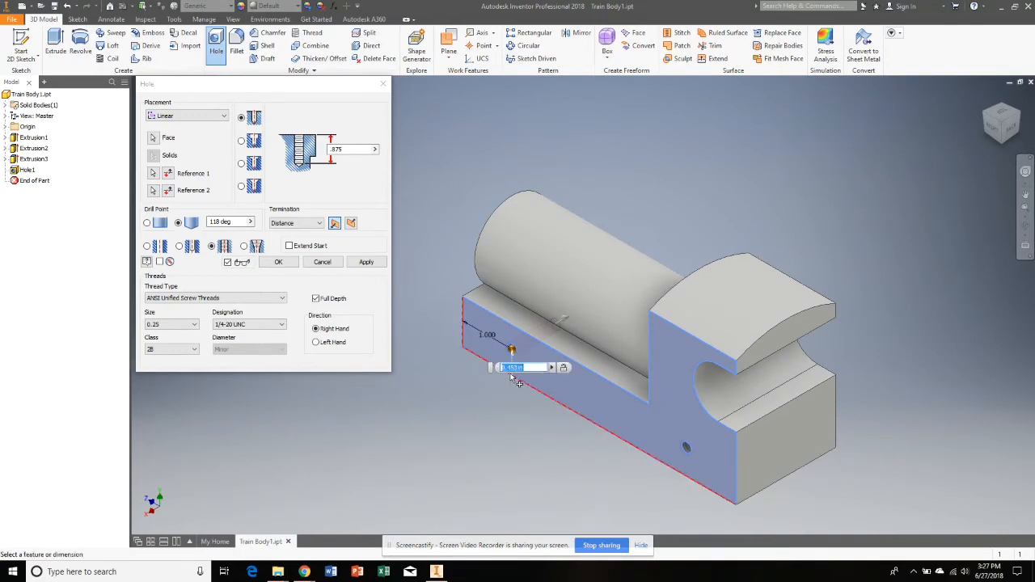
pyautogui.write('1.5')
pyautogui.click(278, 262)
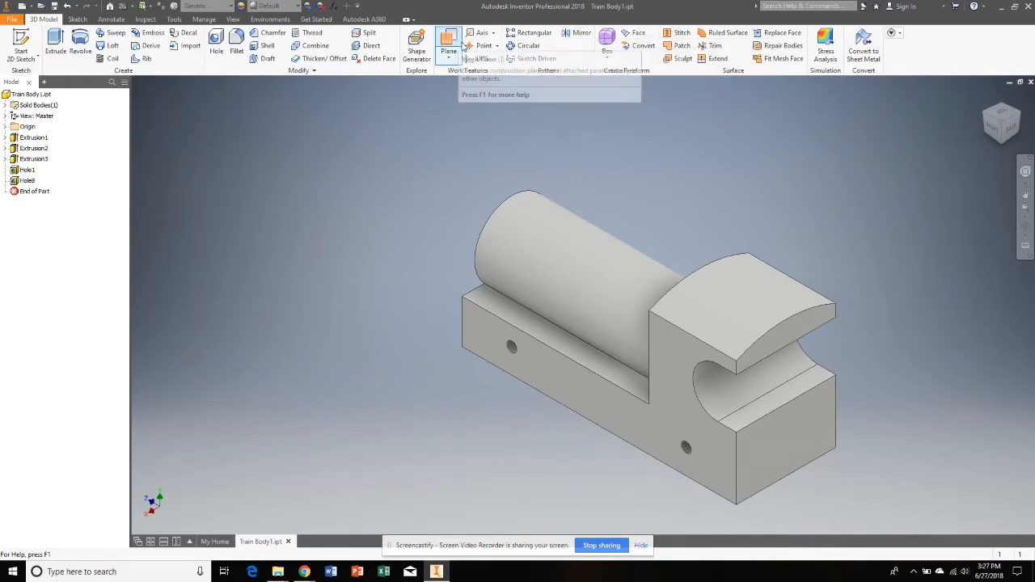
# - Create a work plane offset -1 in from the side face that holds the two tapped holes, so it runs through the part
pyautogui.click(445, 53)
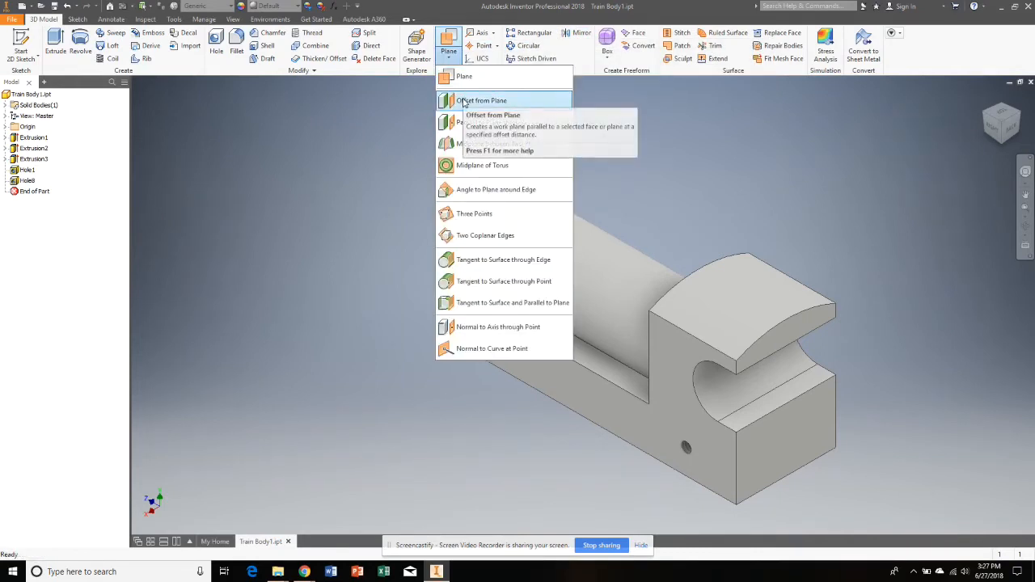
pyautogui.click(465, 101)
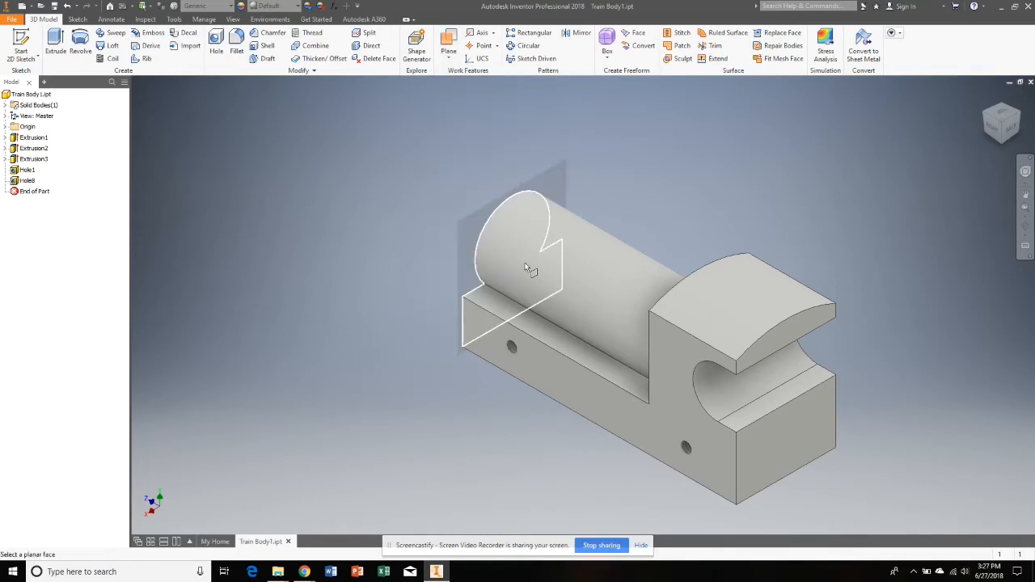
pyautogui.click(548, 340)
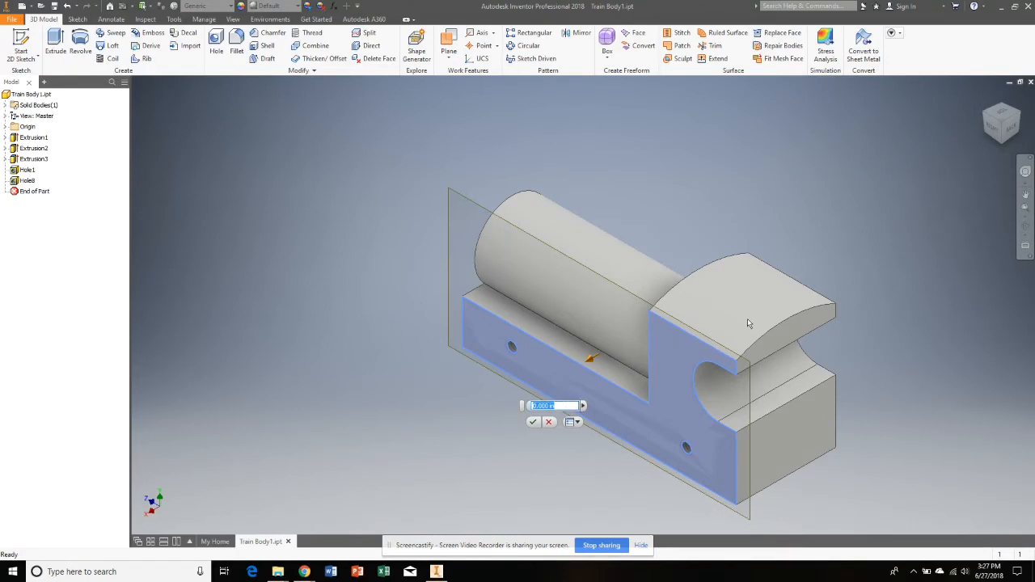
pyautogui.write('1')
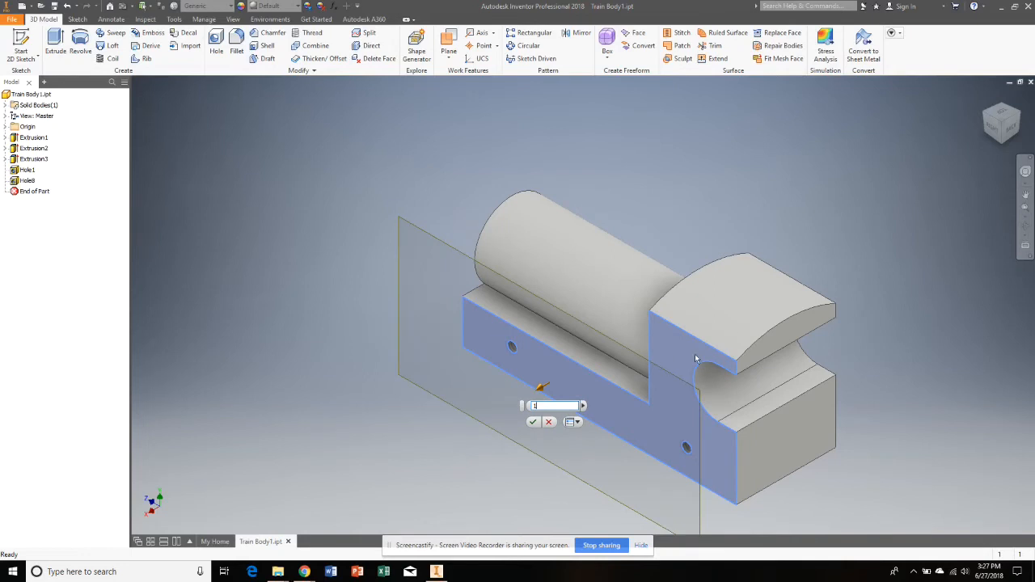
pyautogui.press('BackSpace')
pyautogui.write('-1')
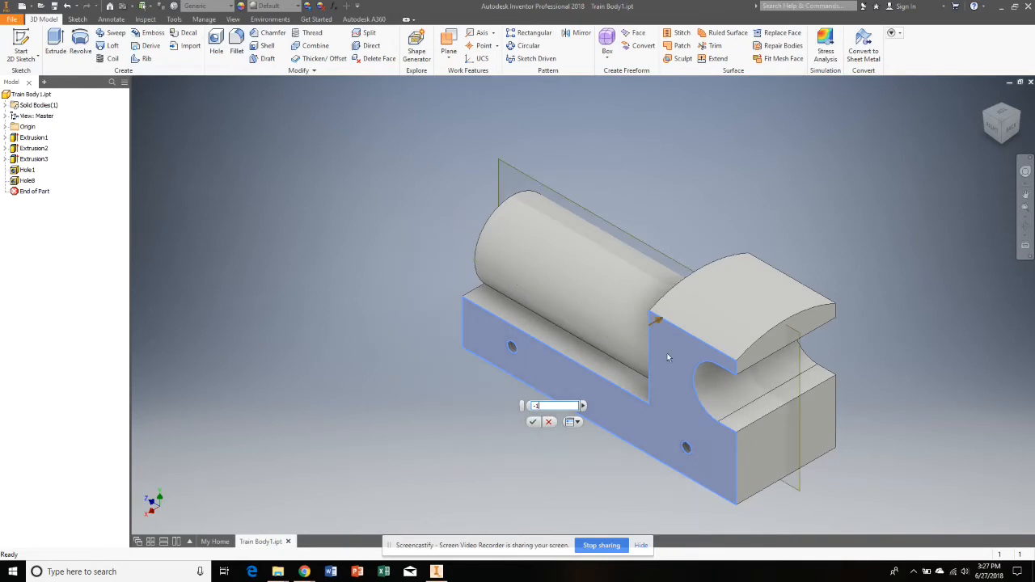
pyautogui.click(533, 422)
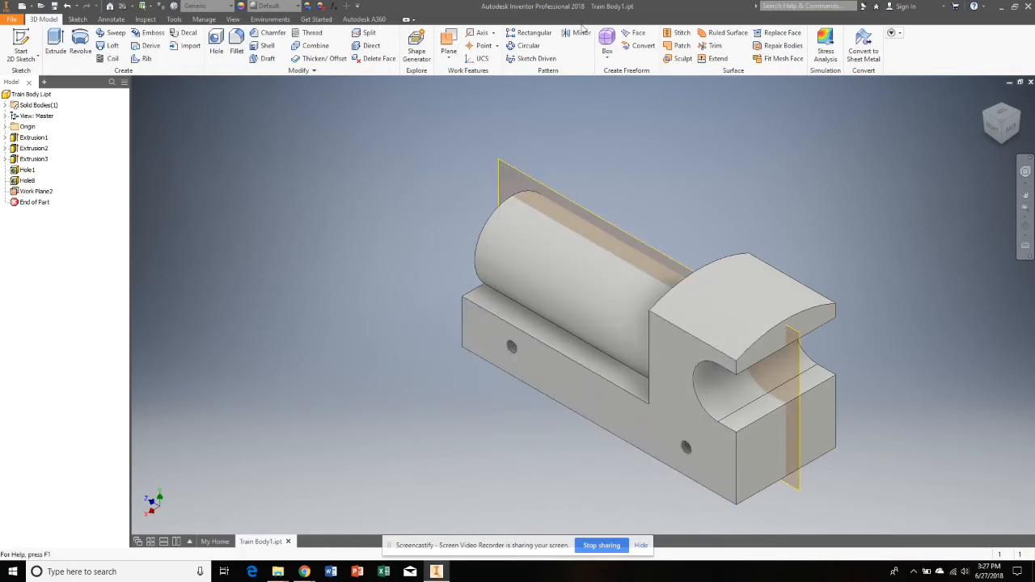
# - Mirror both tapped holes about the offset work plane
pyautogui.click(580, 33)
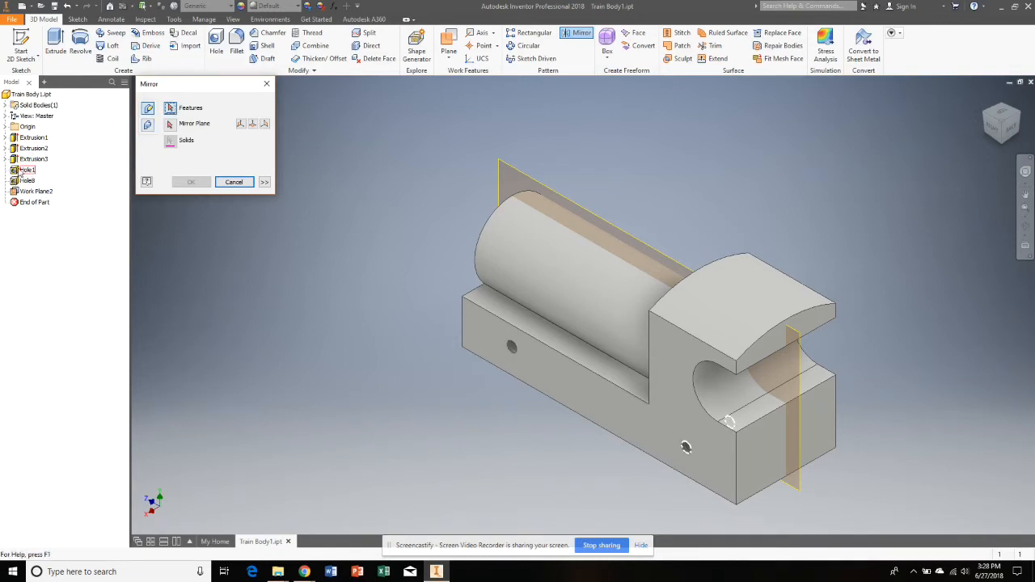
pyautogui.click(25, 171)
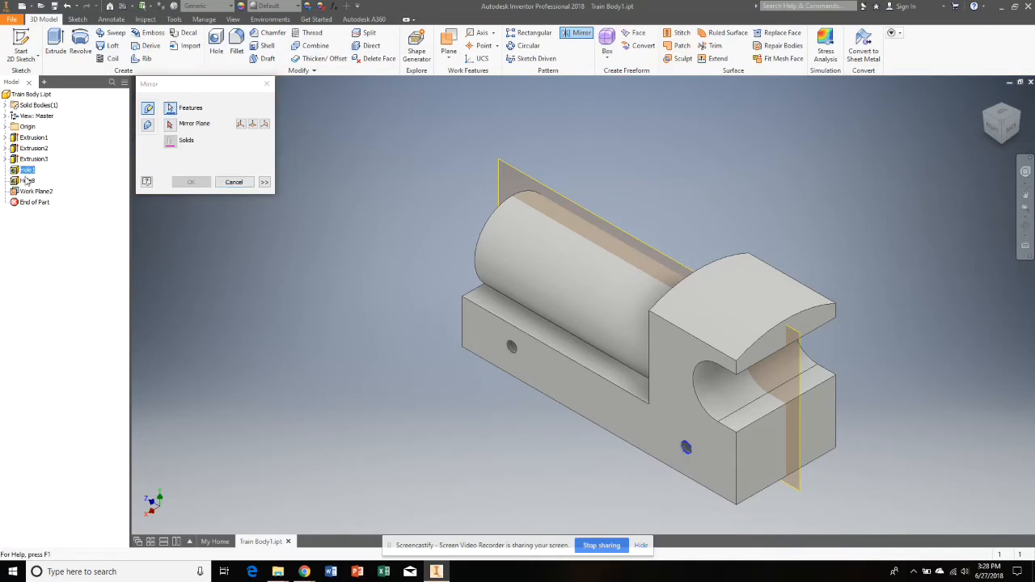
pyautogui.click(26, 181)
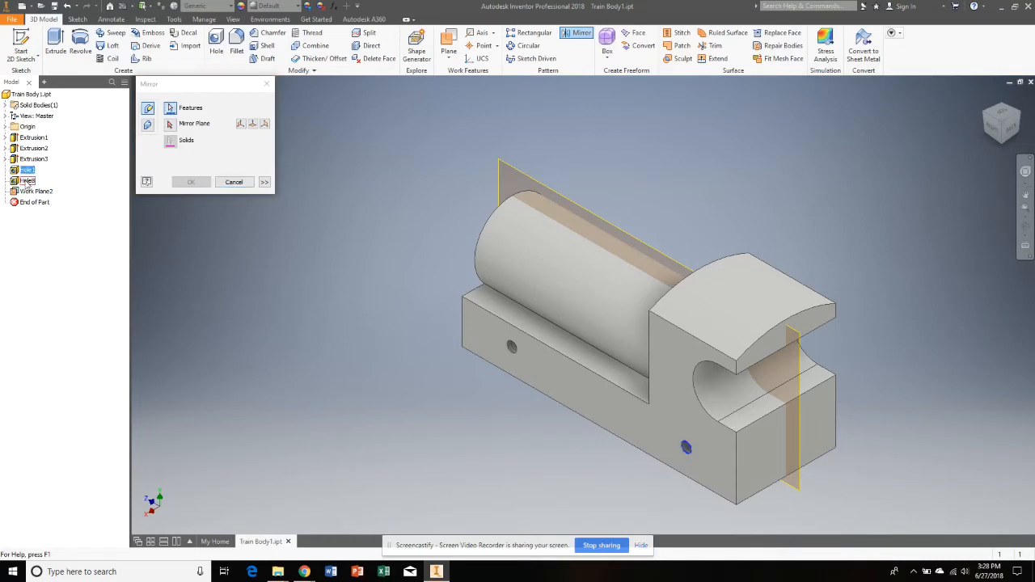
pyautogui.click(171, 125)
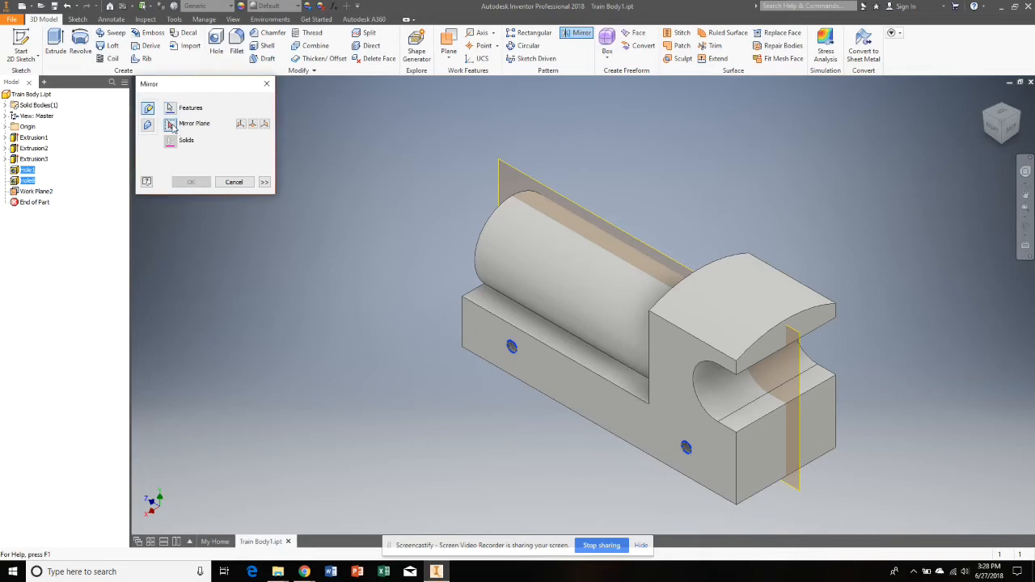
pyautogui.click(498, 166)
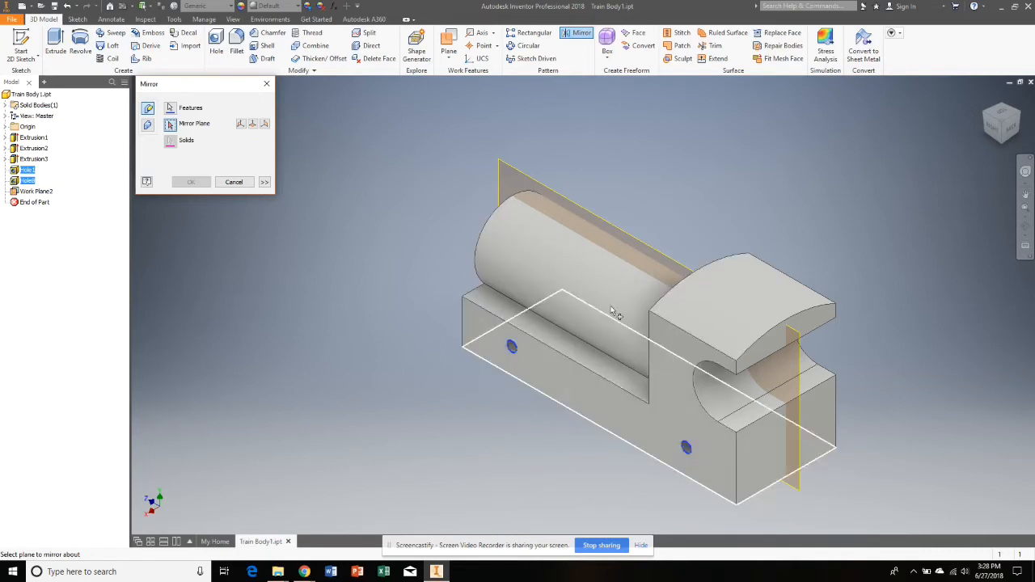
pyautogui.click(36, 192)
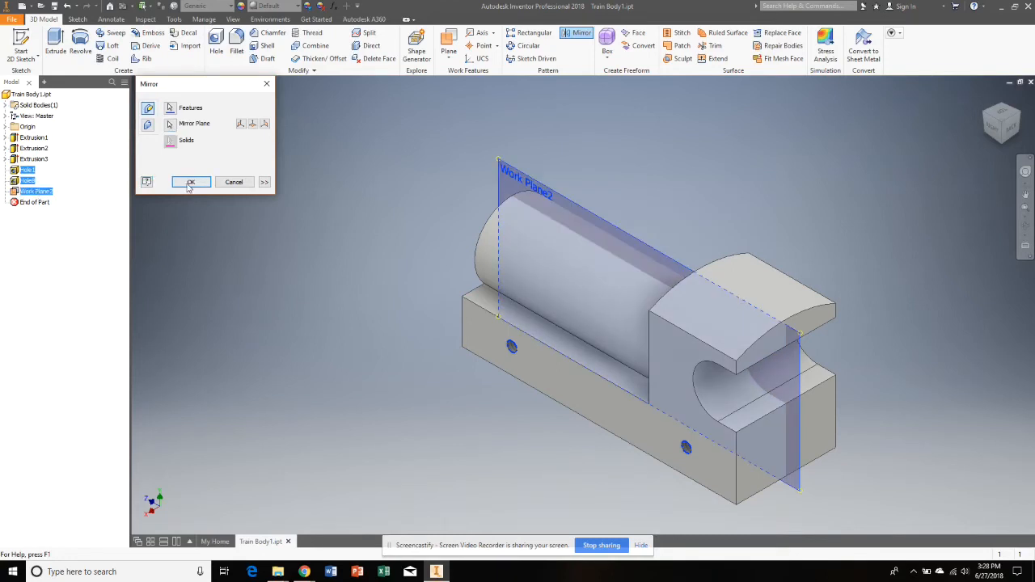
pyautogui.click(190, 182)
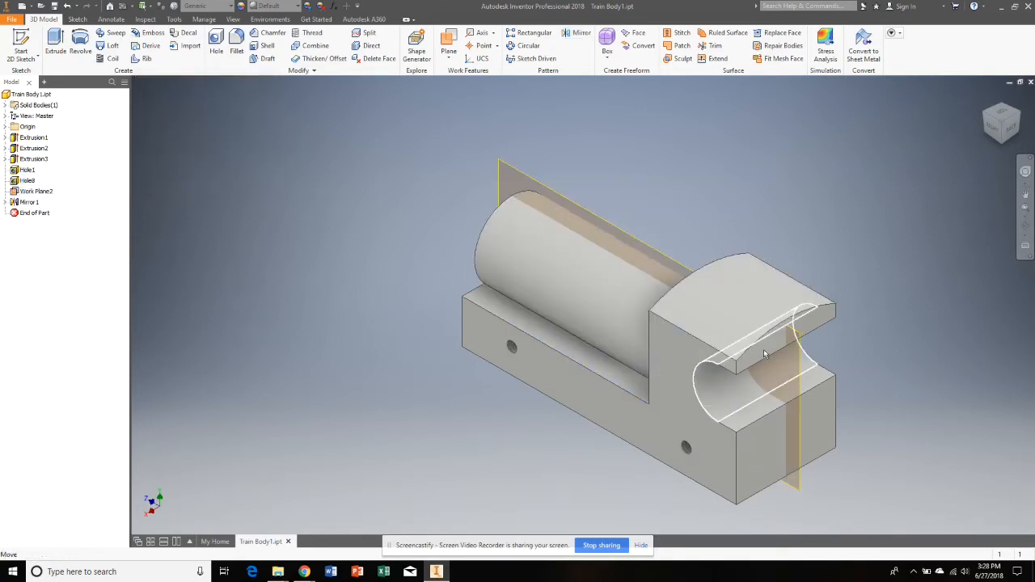
# - Turn the part to its opposite side and hide the work plane
pyautogui.click(1021, 117)
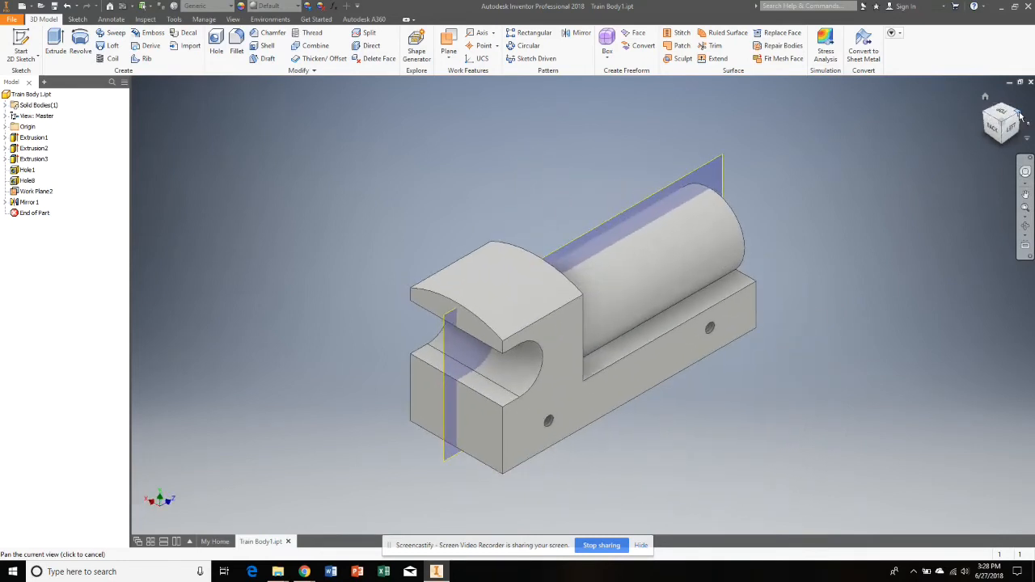
pyautogui.rightClick(723, 161)
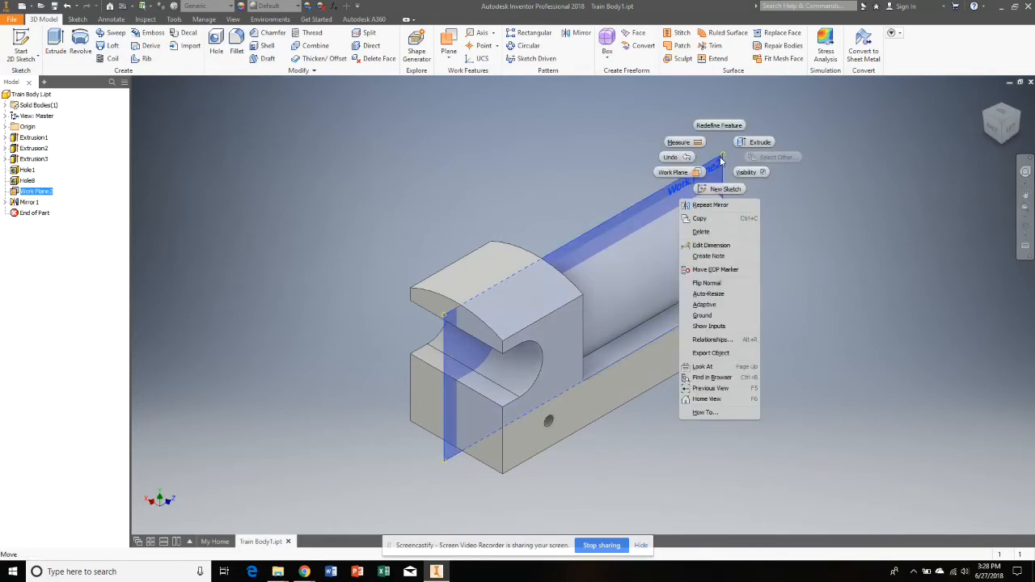
pyautogui.click(762, 172)
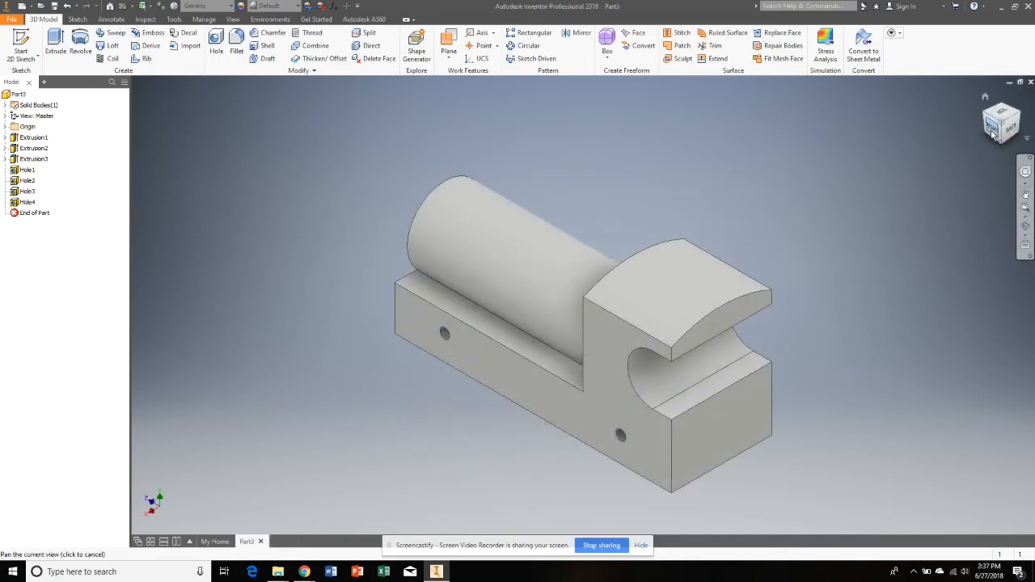
pyautogui.click(992, 134)
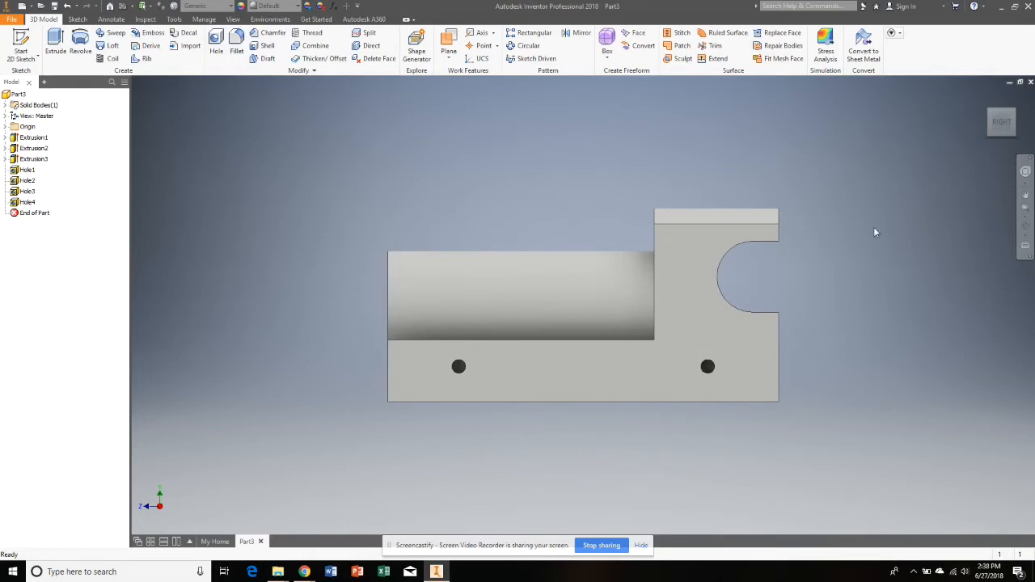
pyautogui.click(1013, 115)
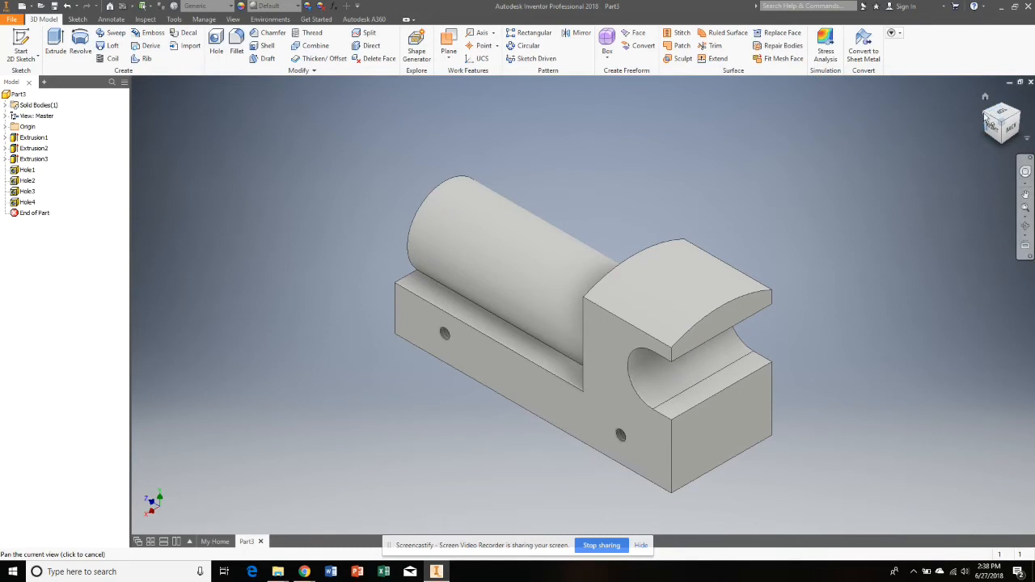
pyautogui.click(987, 121)
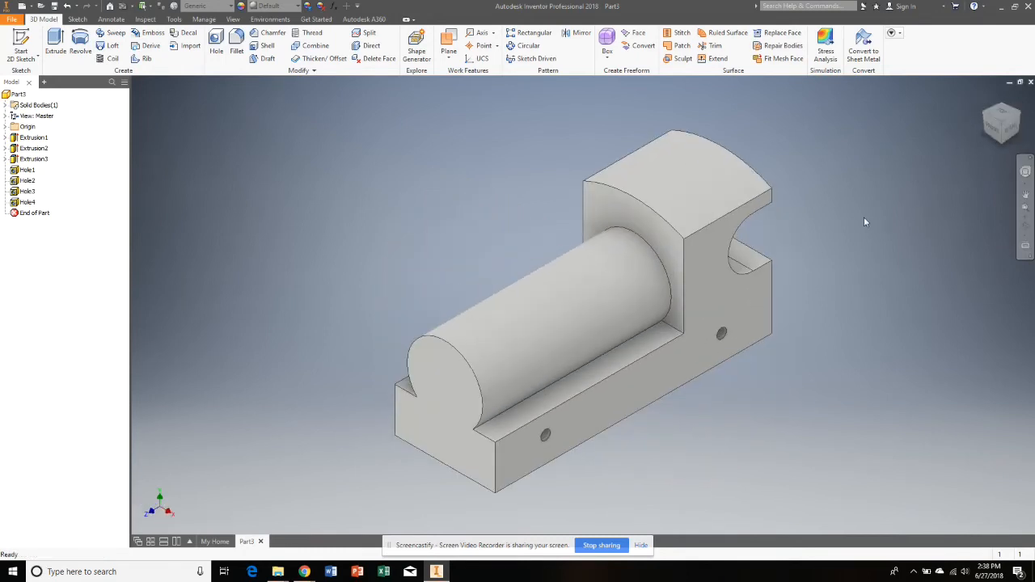
# - Start a sketch on the base's front face and place three points: two near the bottom edge and one centered above them
pyautogui.click(12, 42)
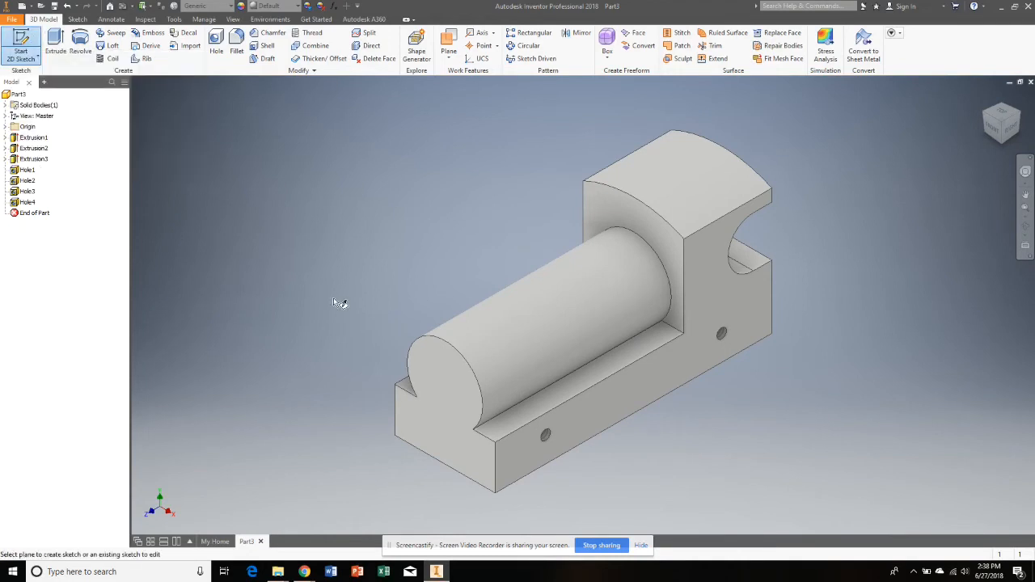
pyautogui.click(452, 433)
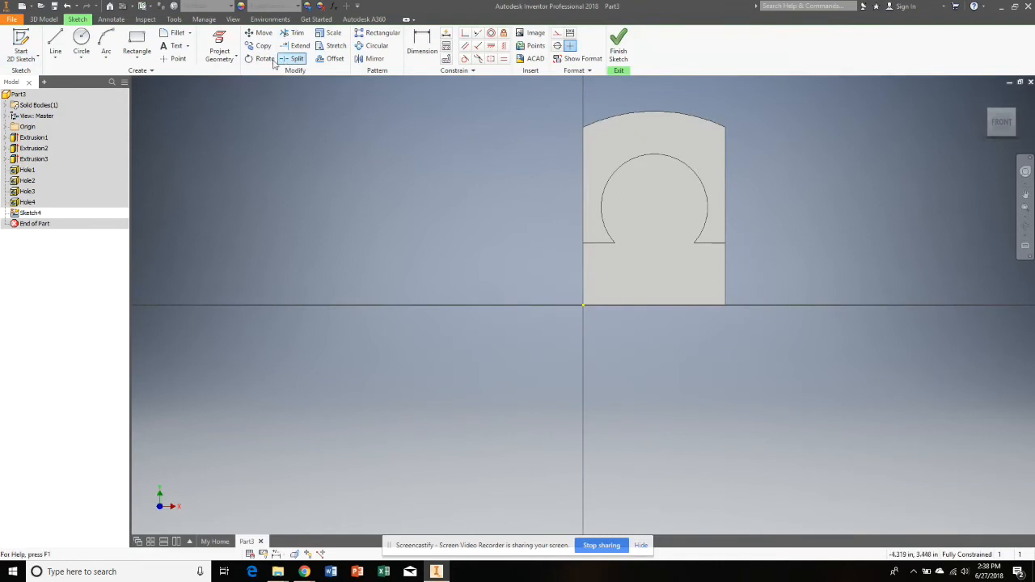
pyautogui.click(175, 58)
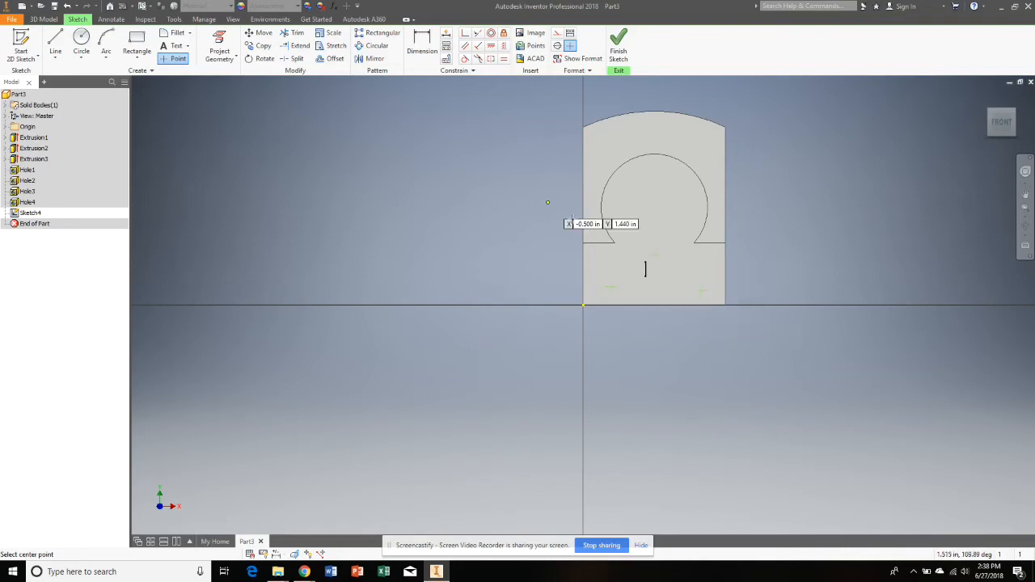
# - Dimension the lower-left point 0.125 in above the front face's bottom edge
pyautogui.click(422, 44)
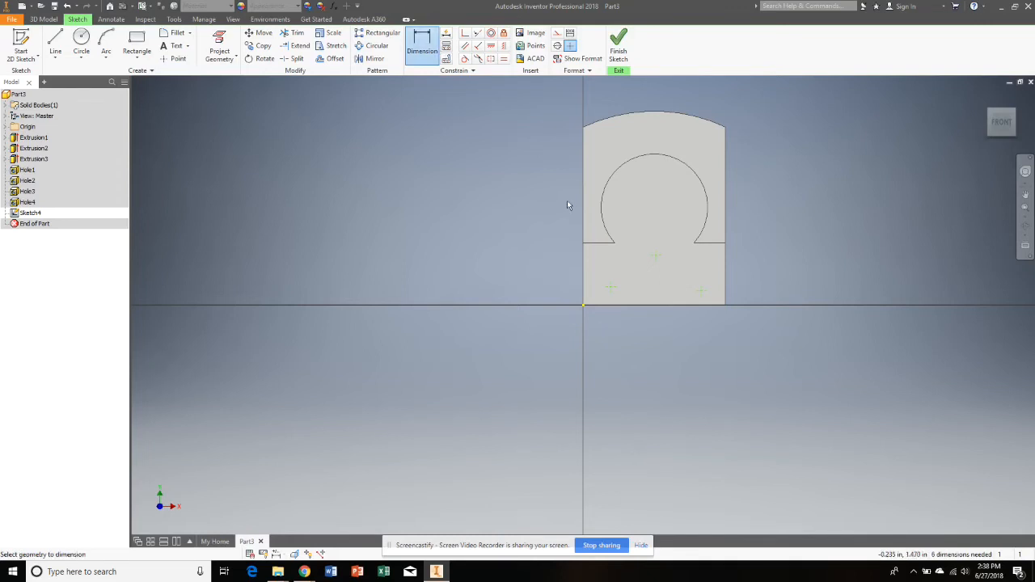
pyautogui.click(610, 287)
pyautogui.click(616, 305)
pyautogui.click(508, 301)
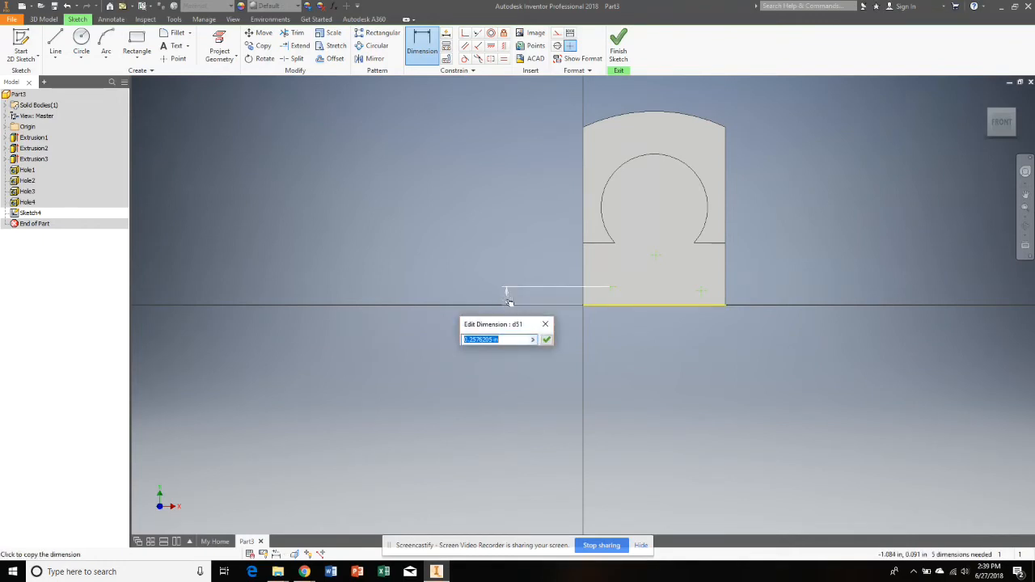
pyautogui.press('BackSpace')
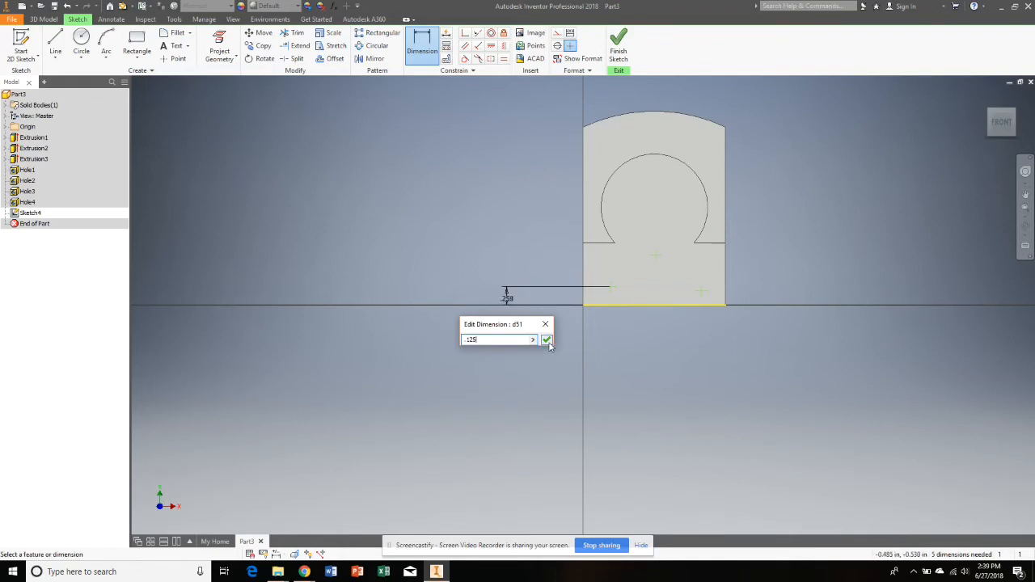
pyautogui.rightClick(605, 359)
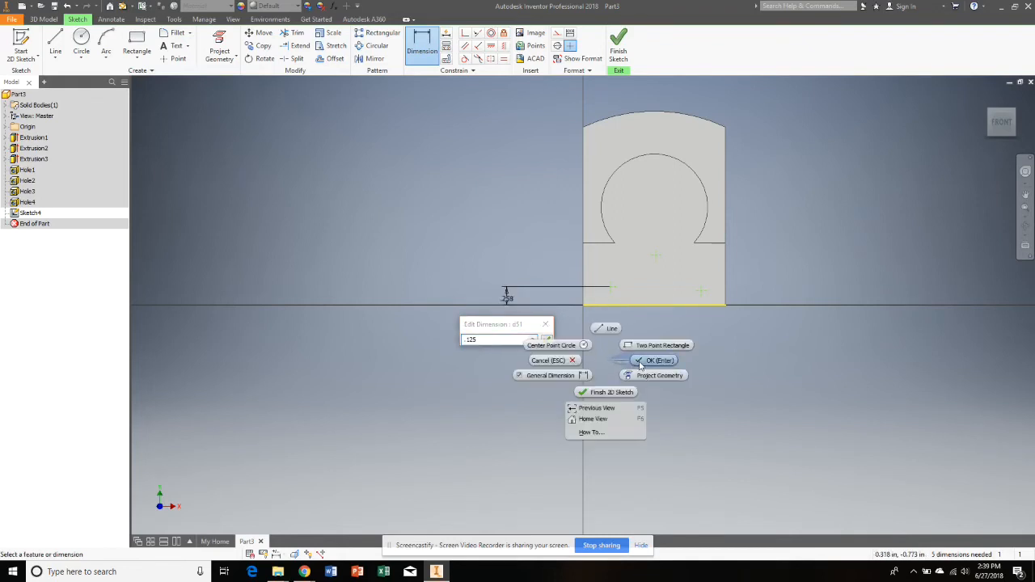
pyautogui.click(643, 362)
# - Dimension the lower-right point 0.125 in above the front face's bottom edge
pyautogui.click(712, 305)
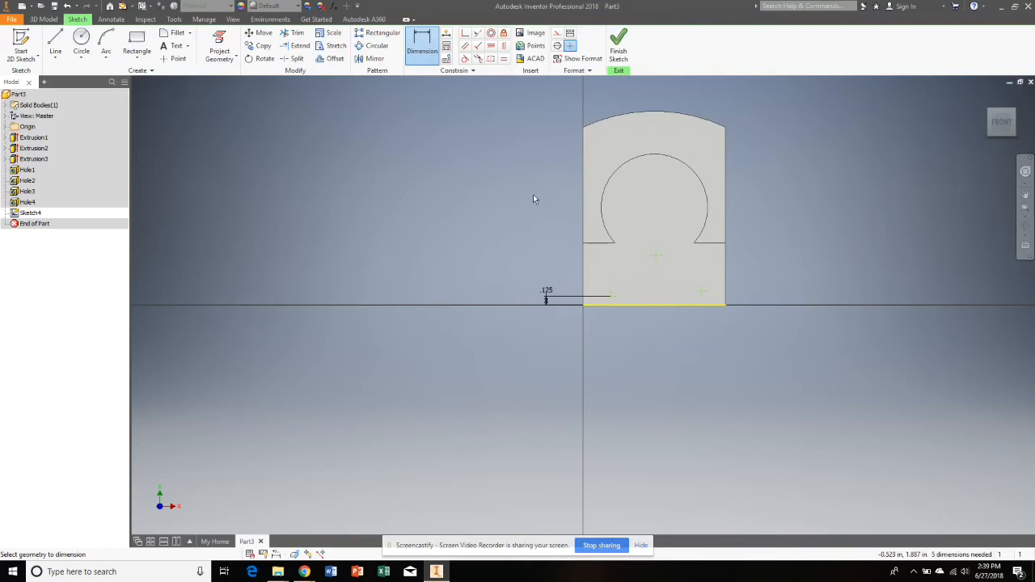
pyautogui.click(702, 290)
pyautogui.click(797, 299)
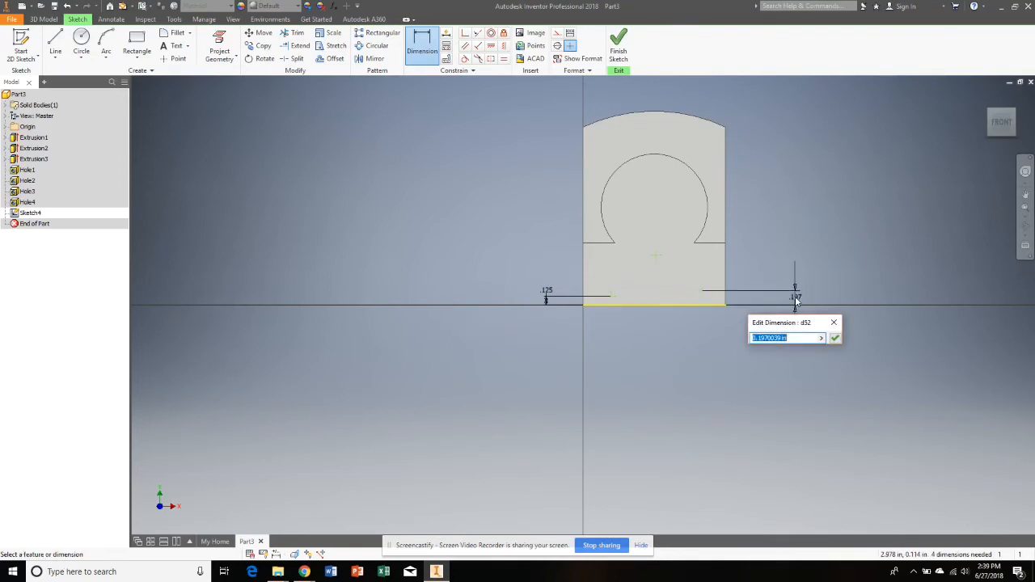
pyautogui.press('BackSpace')
pyautogui.write('.125')
pyautogui.press('Return')
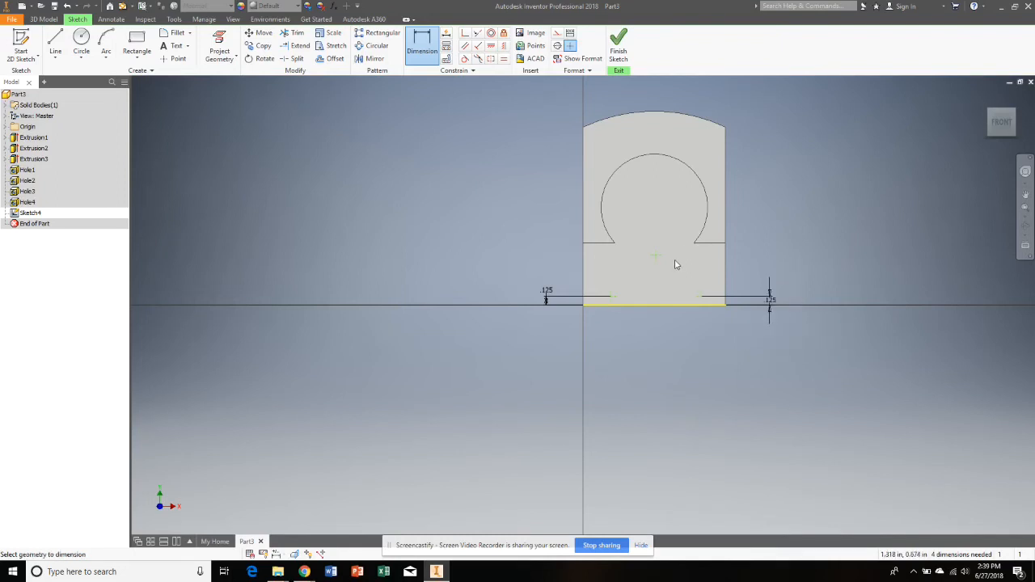
# - Position the upper middle point 0.625 in above the bottom edge and 1 in from the face's left vertical edge
pyautogui.click(669, 305)
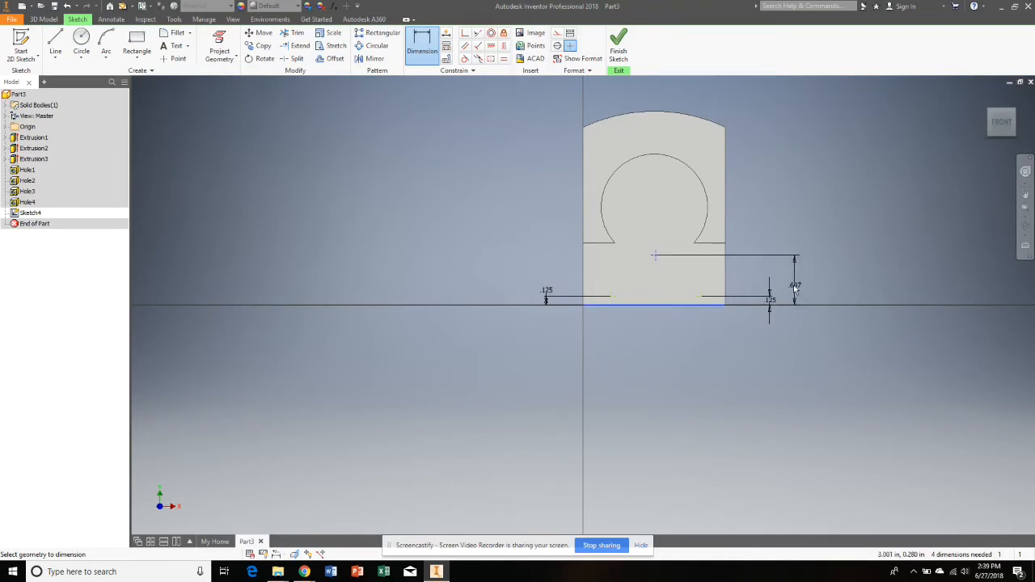
pyautogui.click(792, 282)
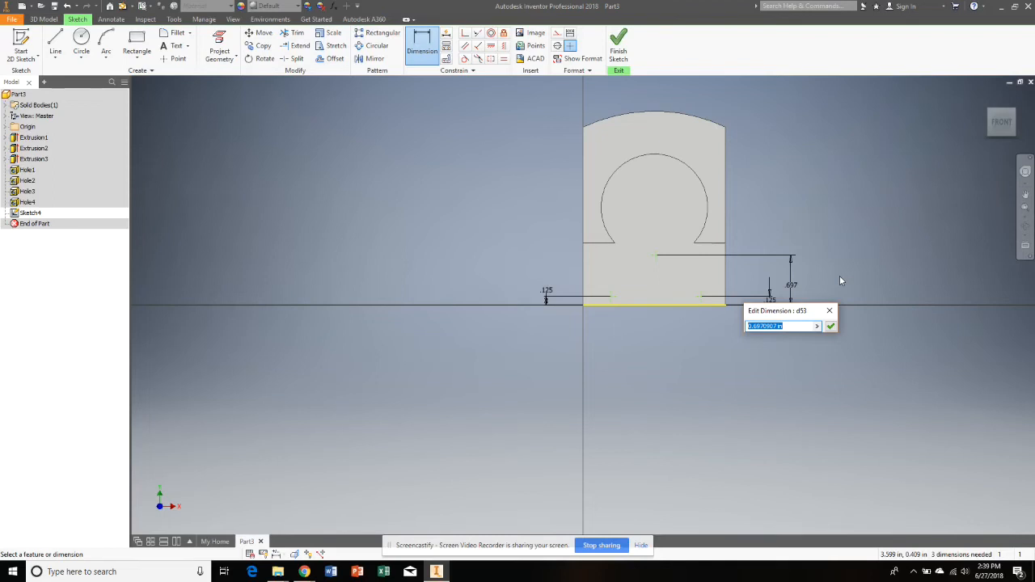
pyautogui.write('.625')
pyautogui.press('Return')
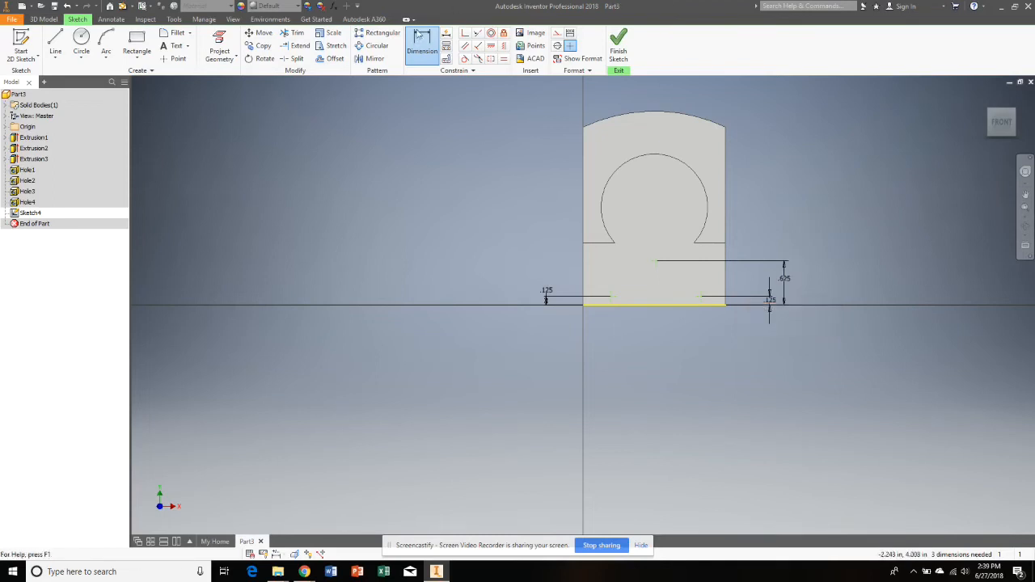
pyautogui.click(655, 261)
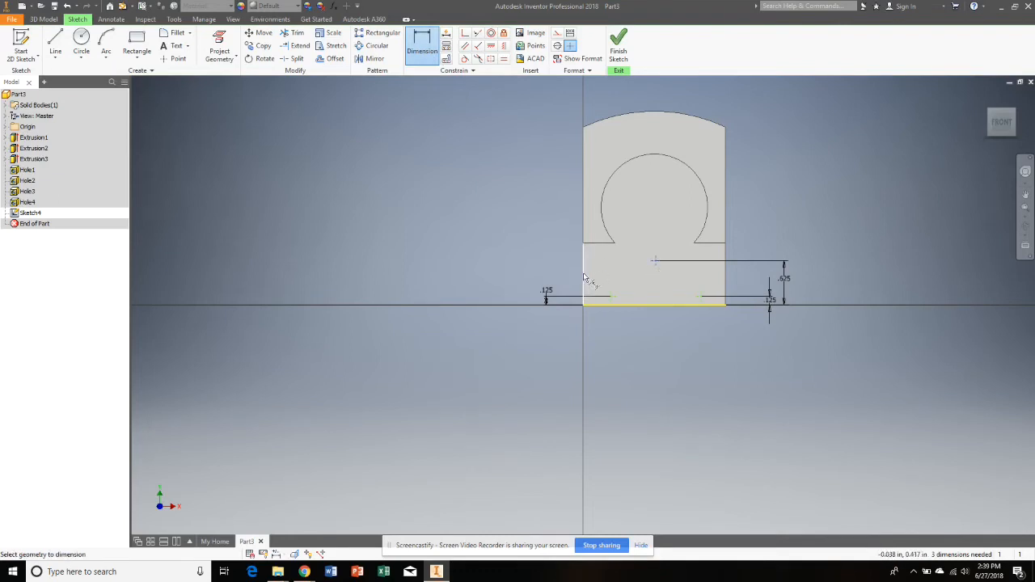
pyautogui.click(585, 275)
pyautogui.click(603, 351)
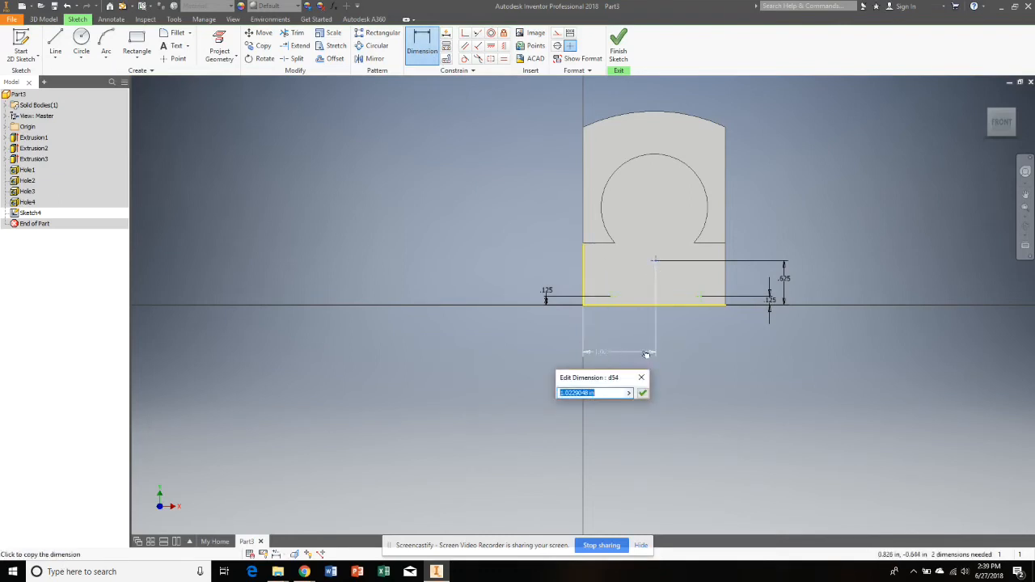
pyautogui.write('1')
pyautogui.press('Return')
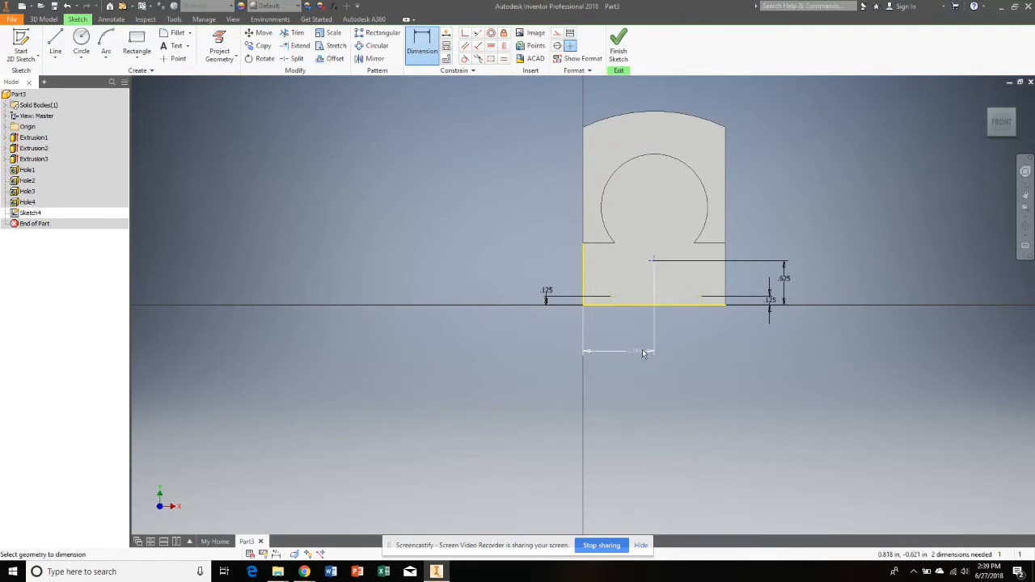
# - Dimension the lower-left point 0.375 in from the face's left vertical edge
pyautogui.click(611, 296)
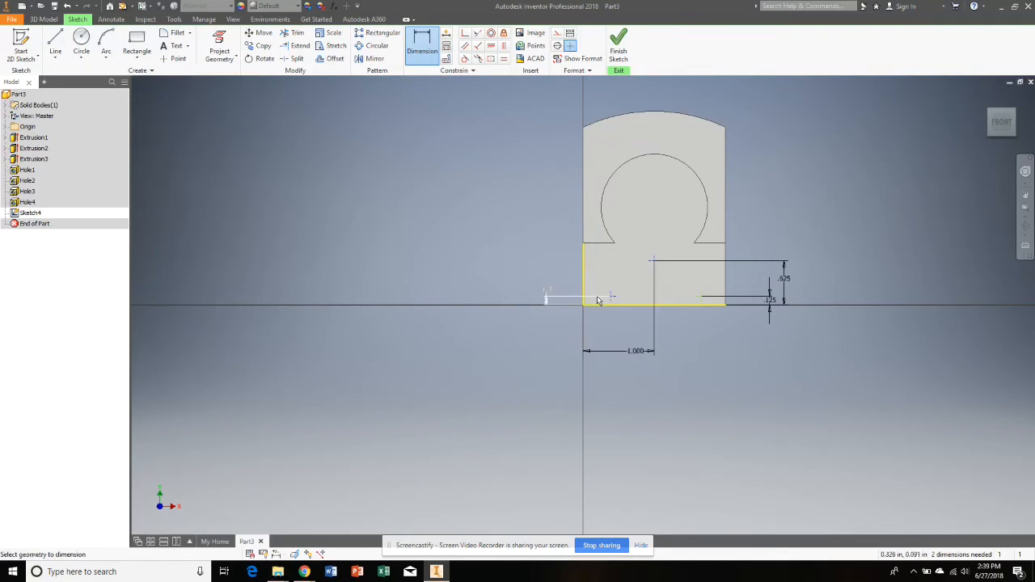
pyautogui.click(585, 289)
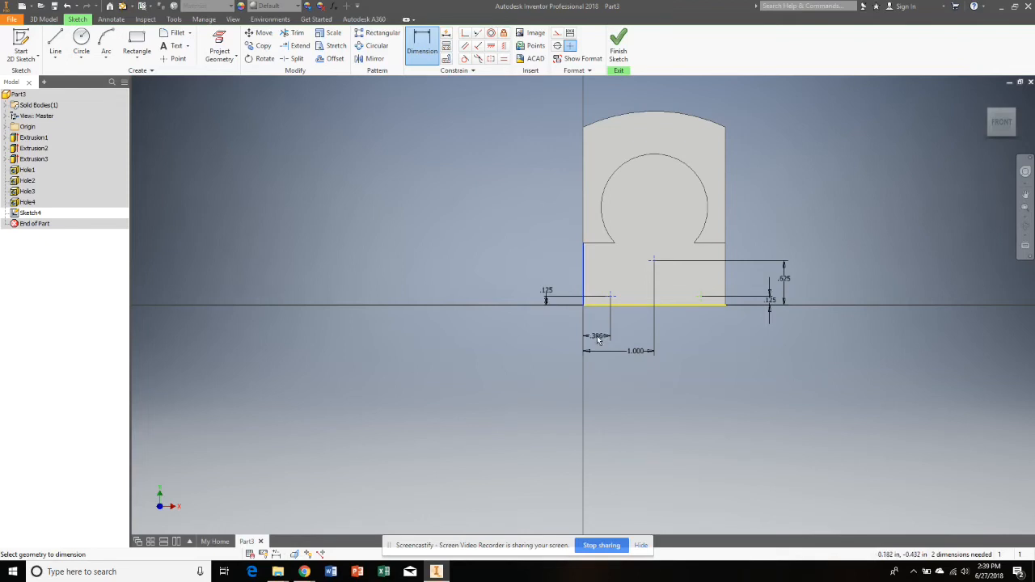
pyautogui.click(598, 340)
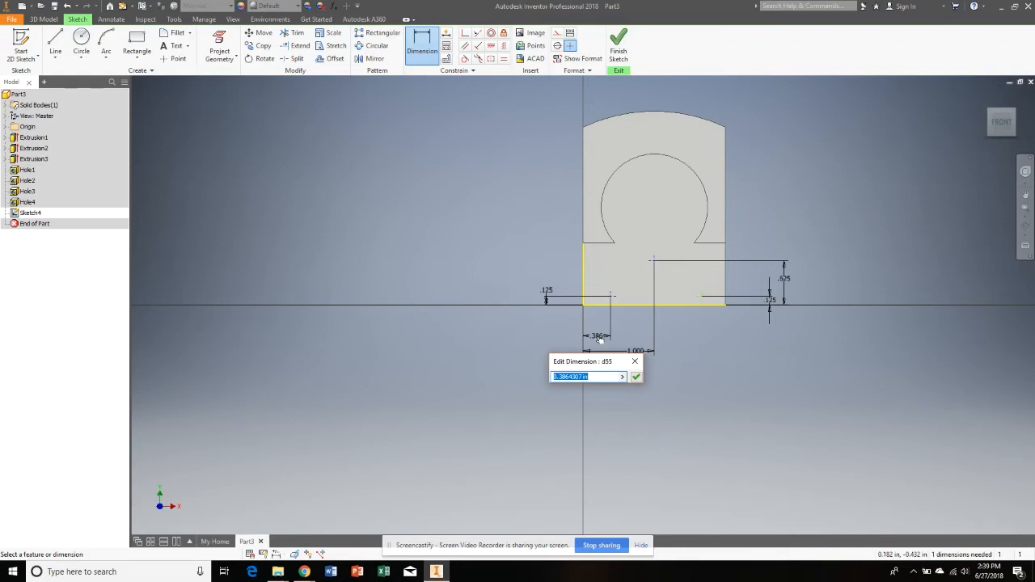
pyautogui.press('BackSpace')
pyautogui.press('Return')
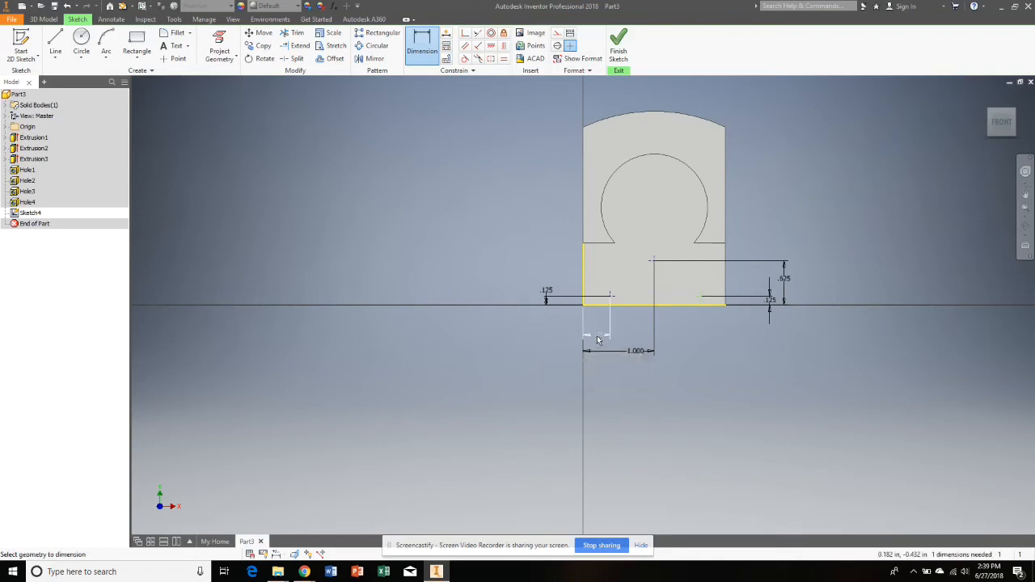
# - Dimension the lower-right point 0.375 in from the face's right vertical edge and finish the sketch
pyautogui.click(700, 300)
pyautogui.click(726, 259)
pyautogui.click(714, 356)
pyautogui.write('.375')
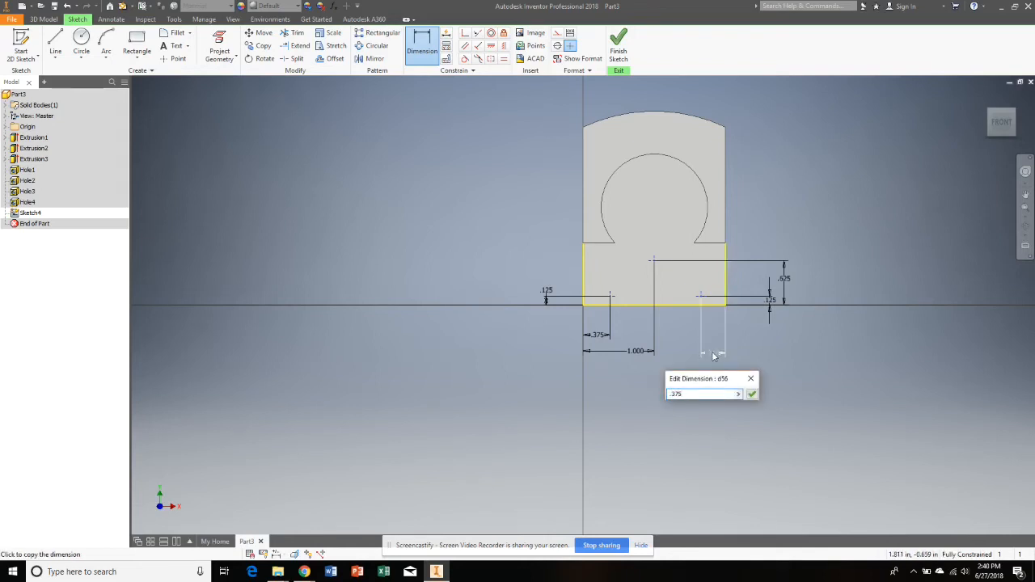
pyautogui.press('Return')
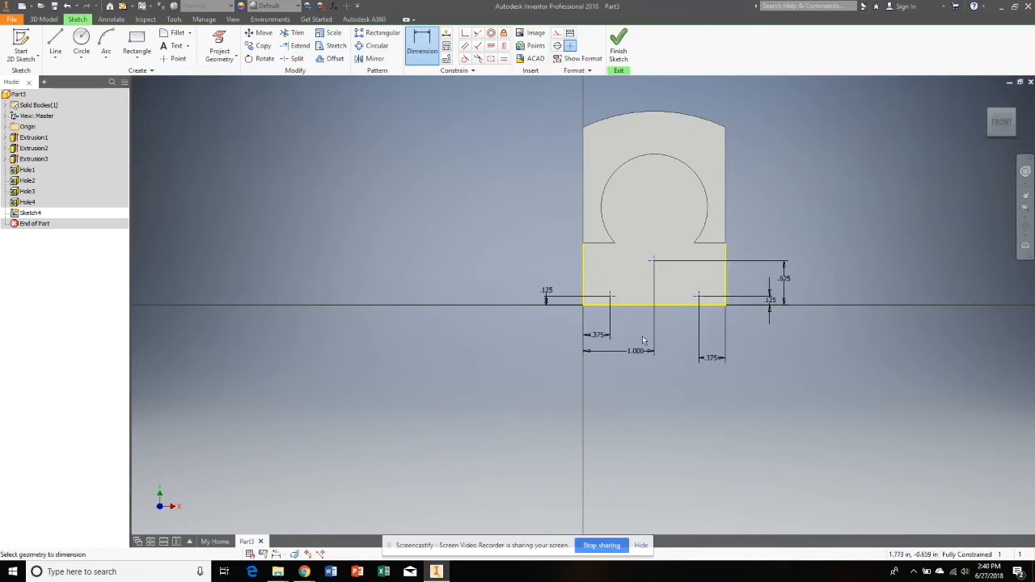
pyautogui.scroll(4, 643, 304)
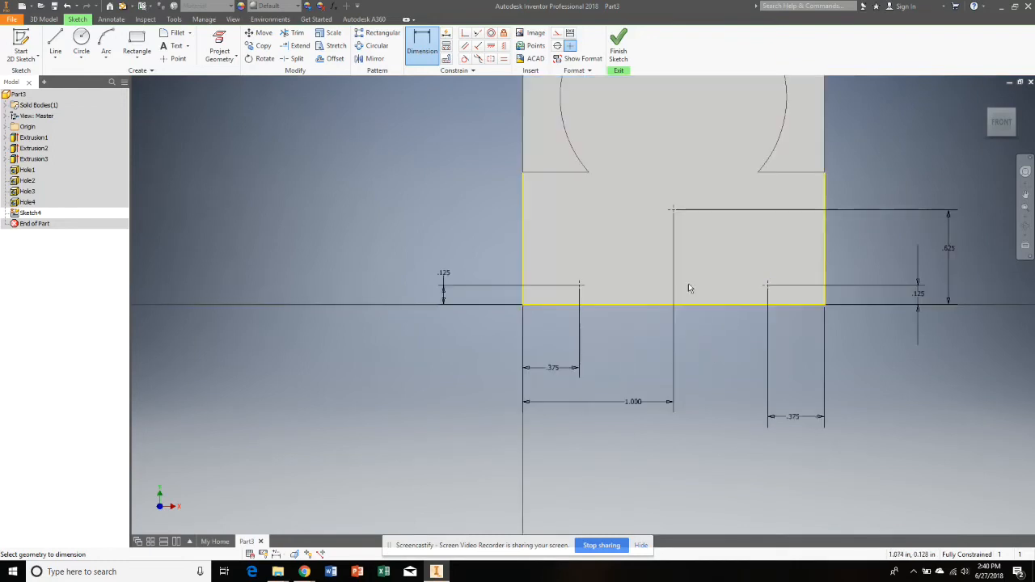
pyautogui.scroll(3, 578, 349)
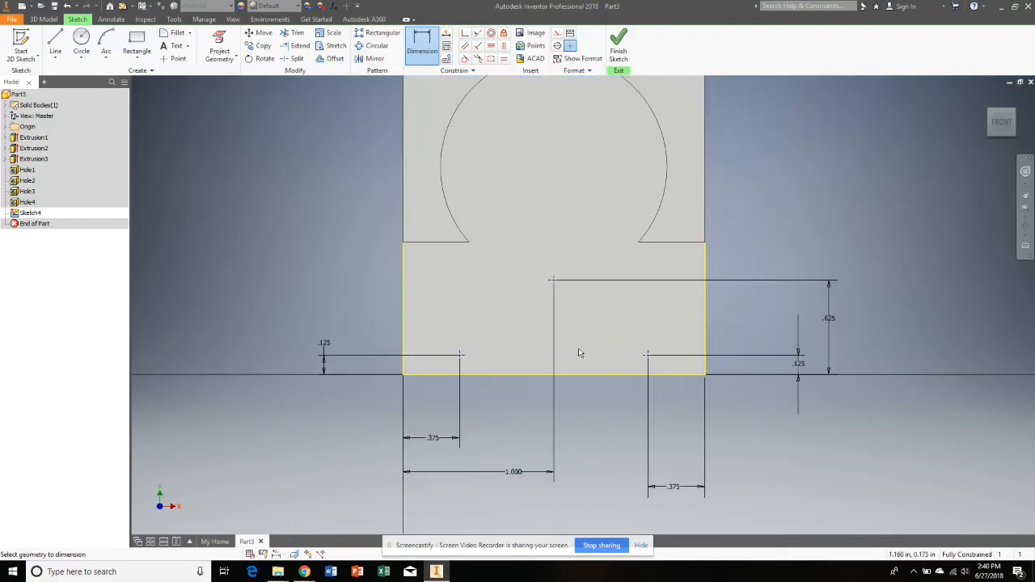
pyautogui.scroll(-2, 387, 370)
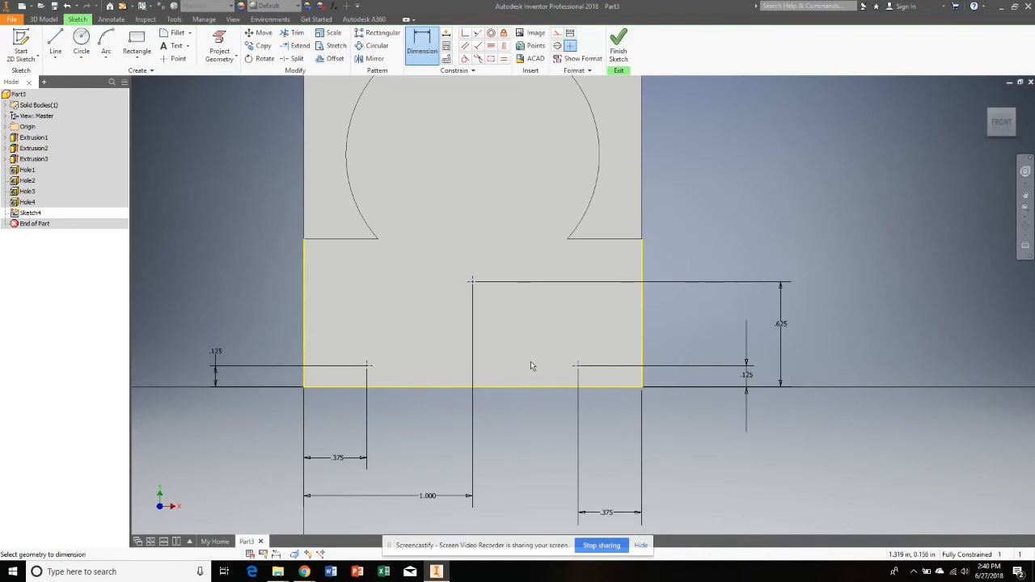
pyautogui.click(219, 358)
pyautogui.click(618, 54)
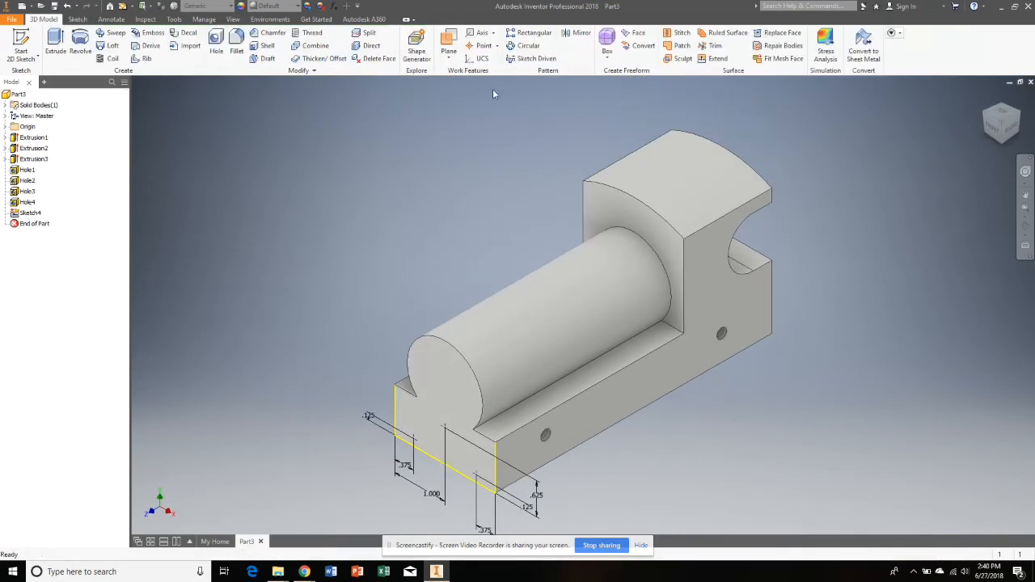
# - Create simple, unthreaded drilled holes at the three sketch points, 0.125 in in diameter and 0.125 in deep
pyautogui.click(216, 44)
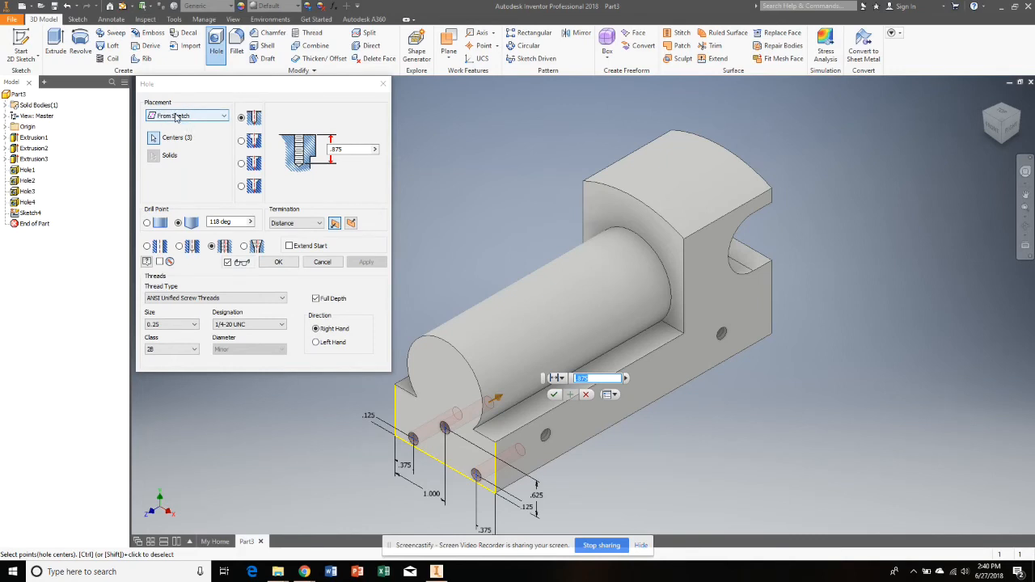
pyautogui.click(176, 117)
pyautogui.click(176, 118)
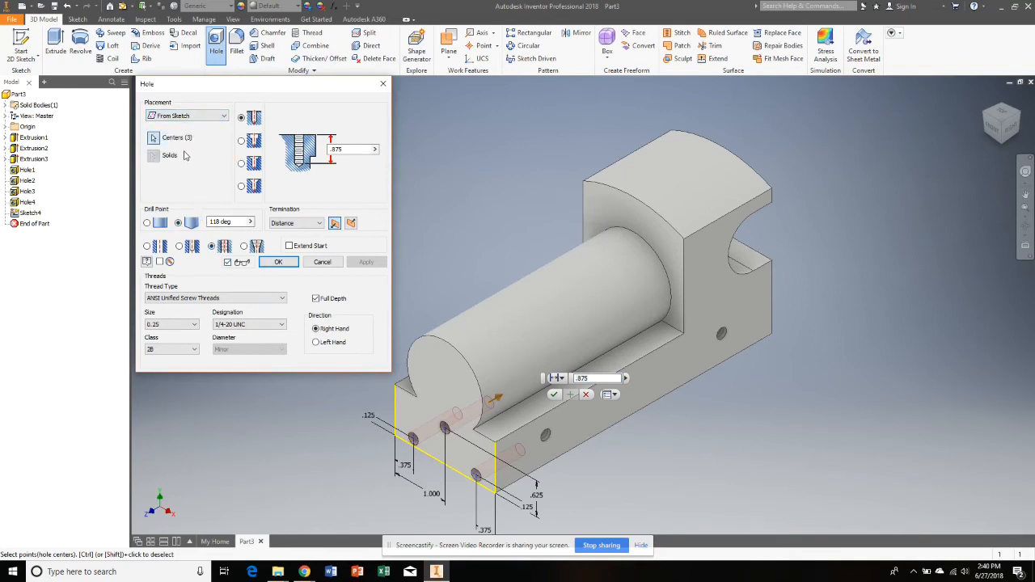
pyautogui.click(147, 246)
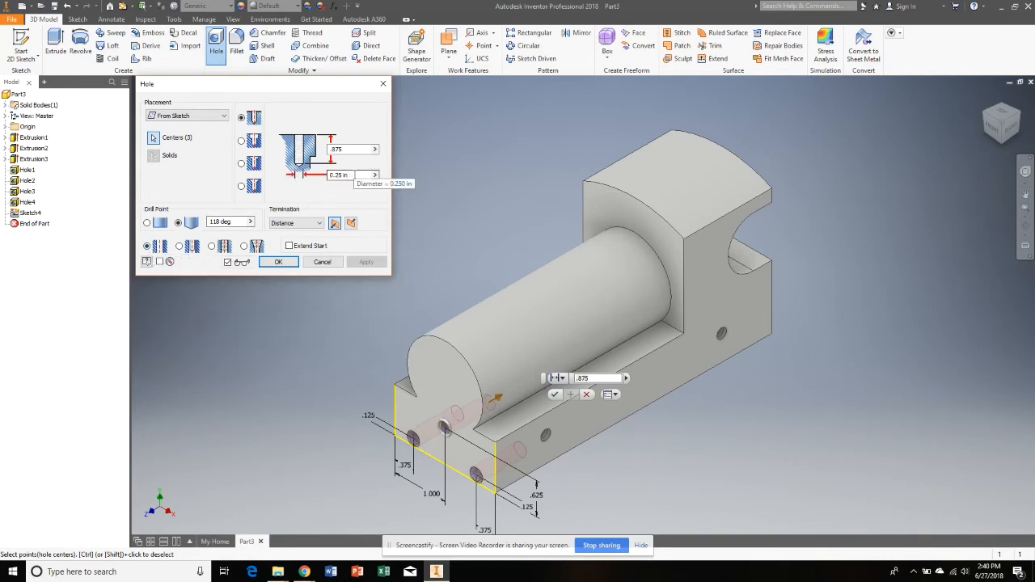
pyautogui.click(346, 175)
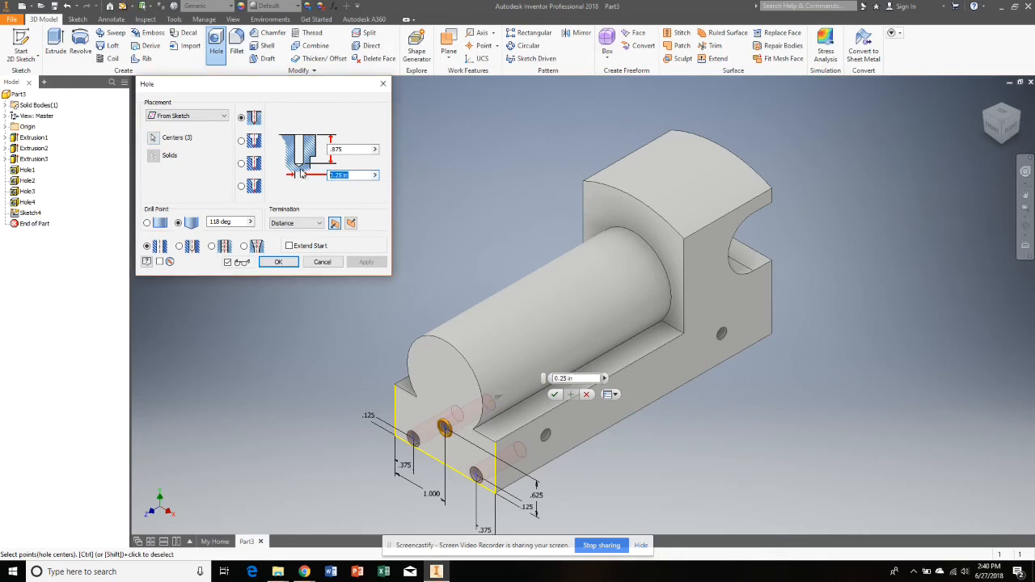
pyautogui.write('.125')
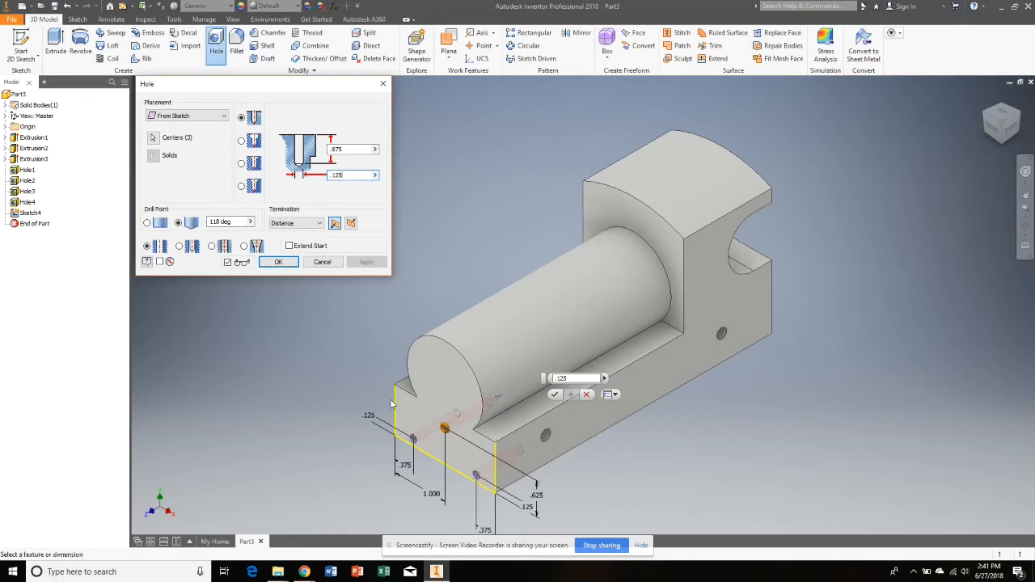
pyautogui.click(360, 150)
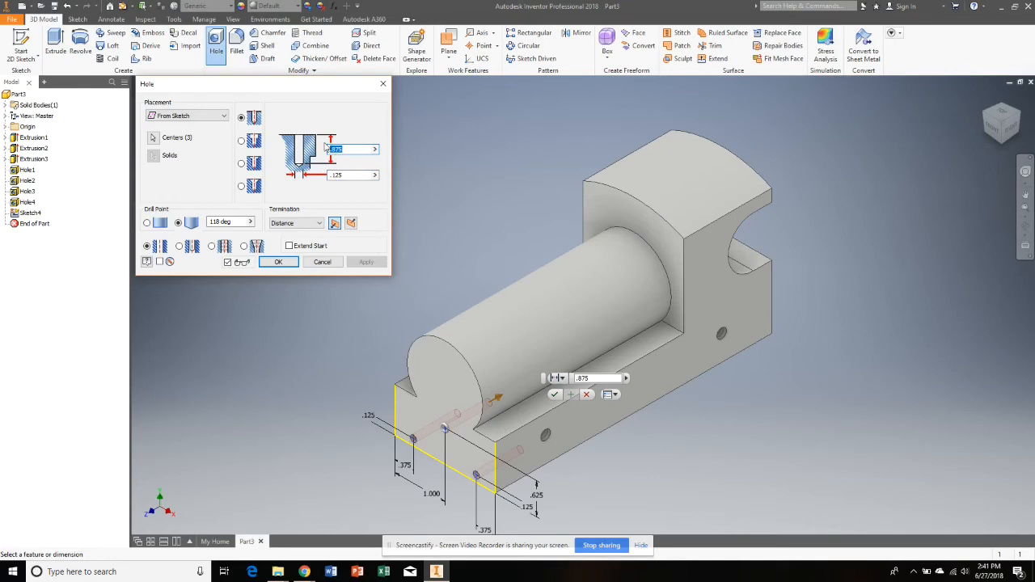
pyautogui.write('12')
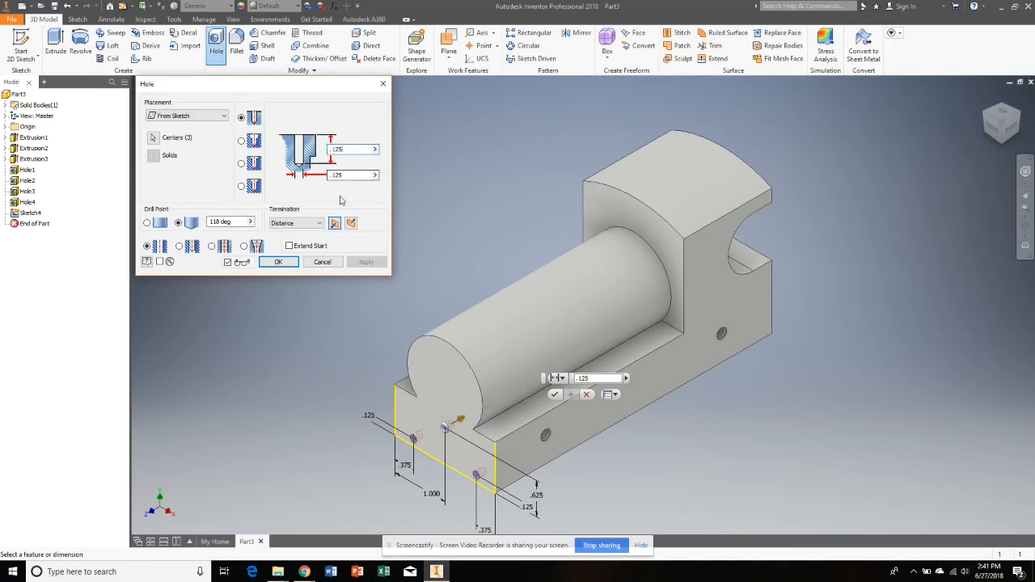
pyautogui.click(278, 262)
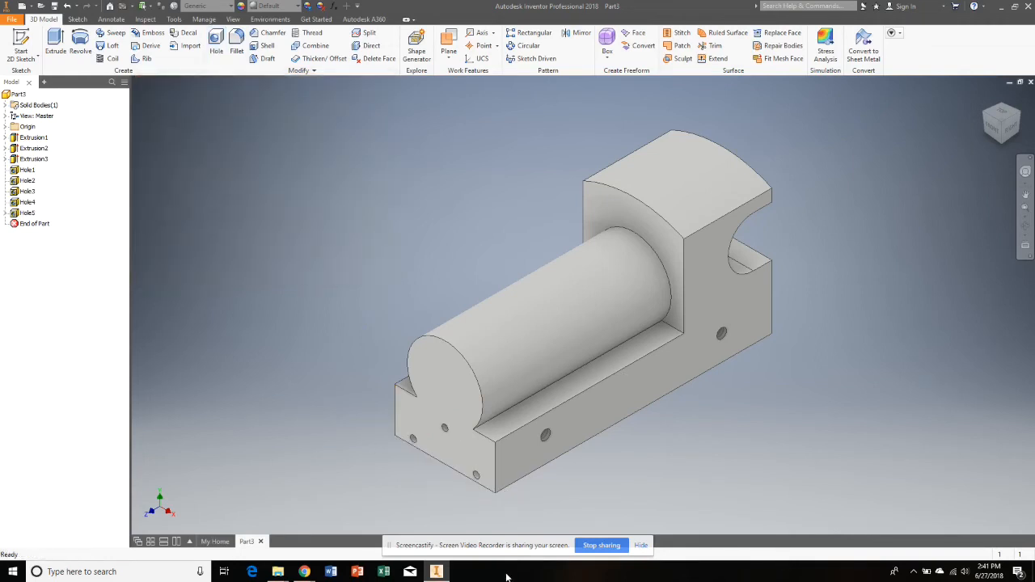
pyautogui.scroll(-2, 465, 460)
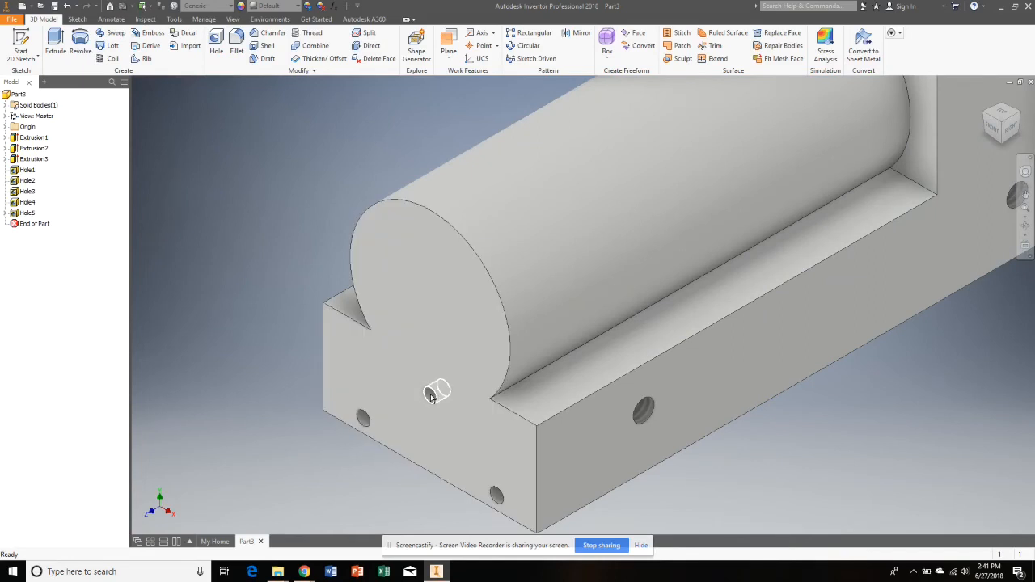
# - Start a simple drilled hole on the end block's flat rear face, 0.25 in in diameter and 0.5 in deep
pyautogui.scroll(5, 432, 396)
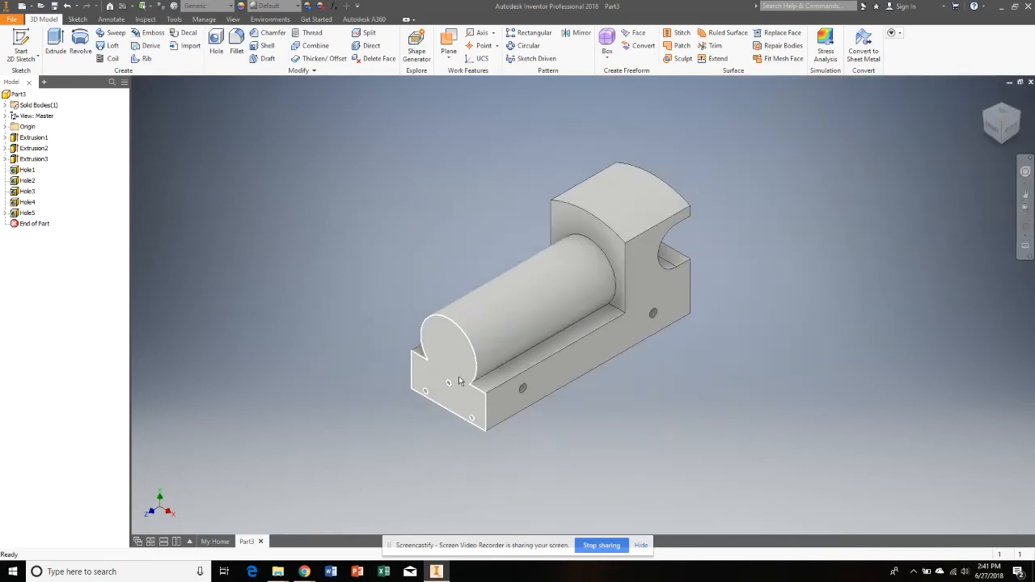
pyautogui.click(1018, 116)
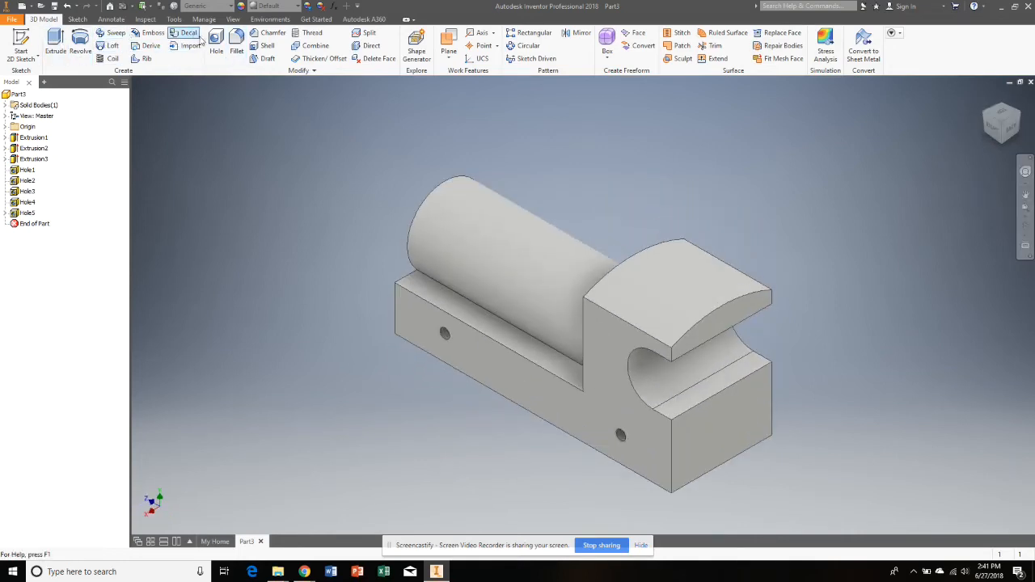
pyautogui.click(216, 44)
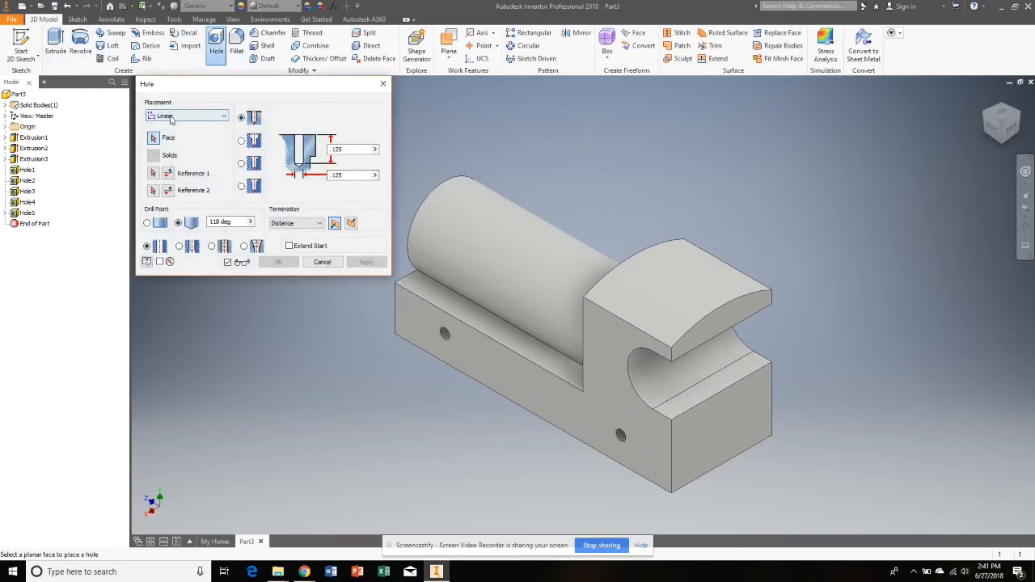
pyautogui.click(722, 437)
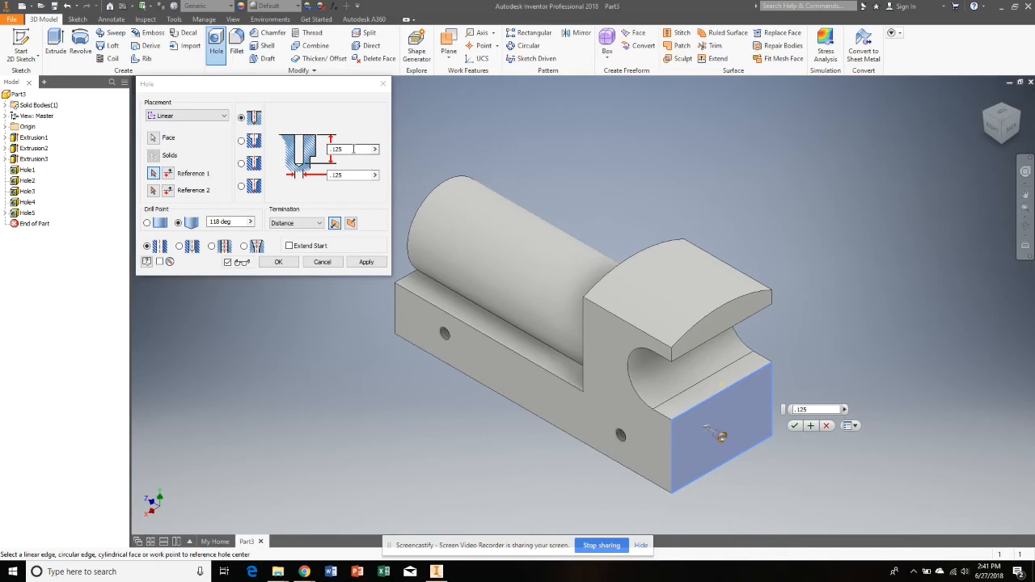
pyautogui.moveTo(367, 147); pyautogui.dragTo(326, 144)
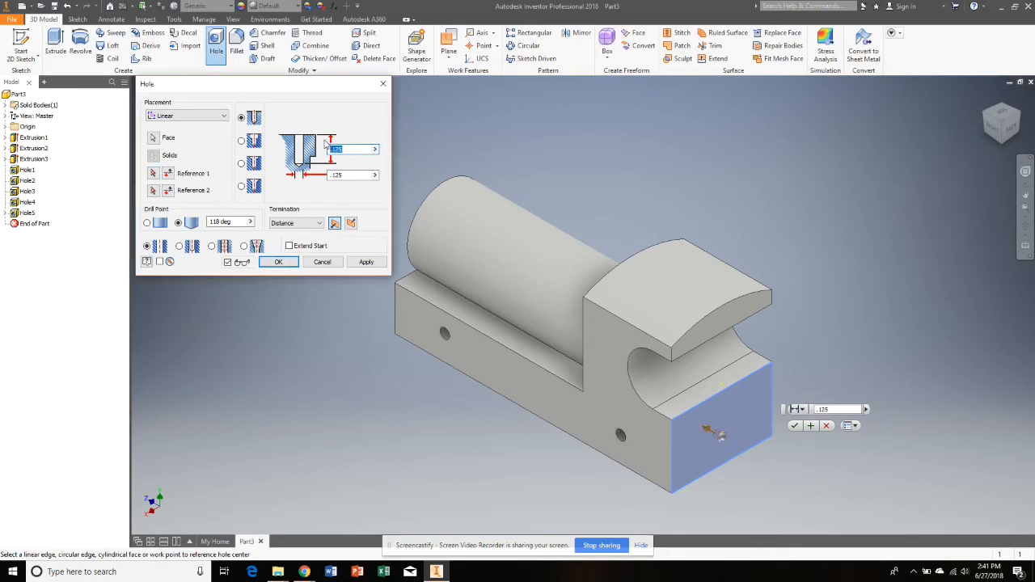
pyautogui.write('.')
pyautogui.press('Tab')
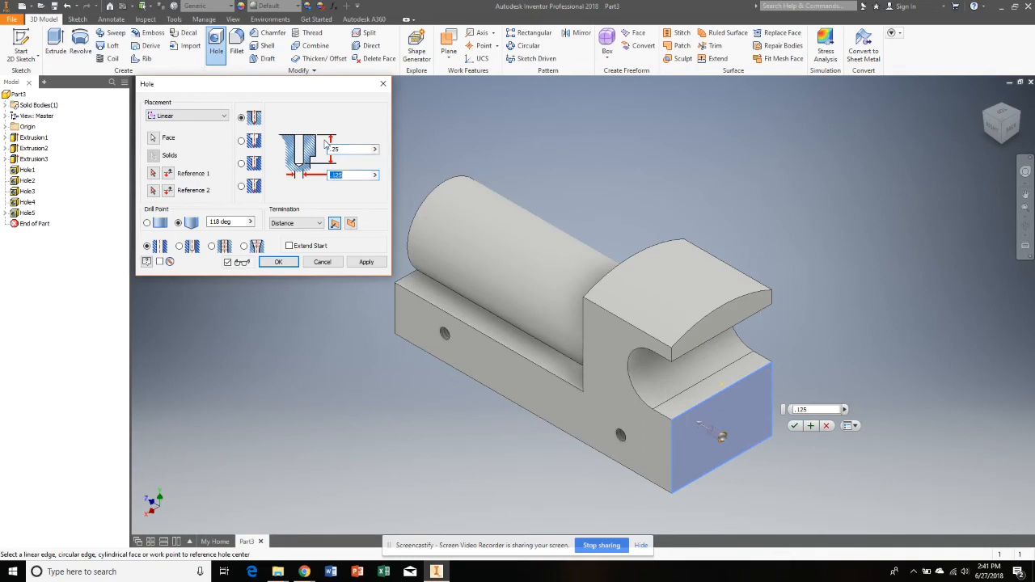
pyautogui.write('.5')
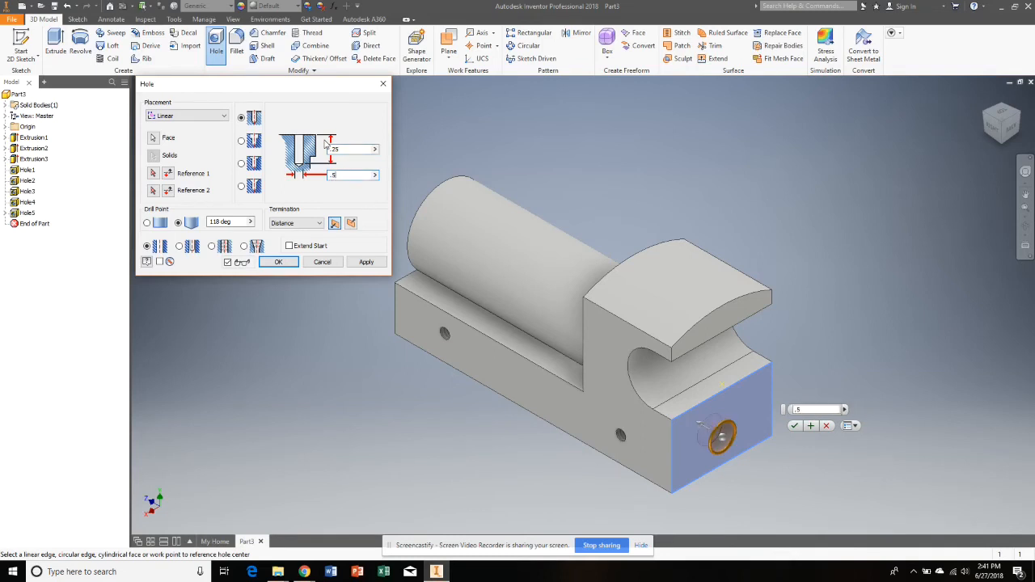
pyautogui.press('Tab')
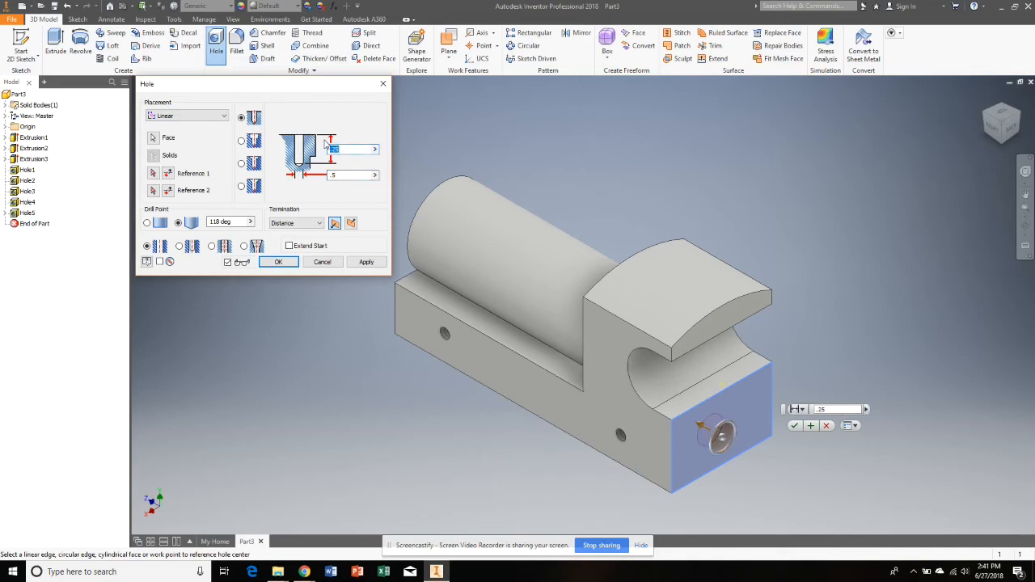
pyautogui.write('.5')
pyautogui.press('Tab')
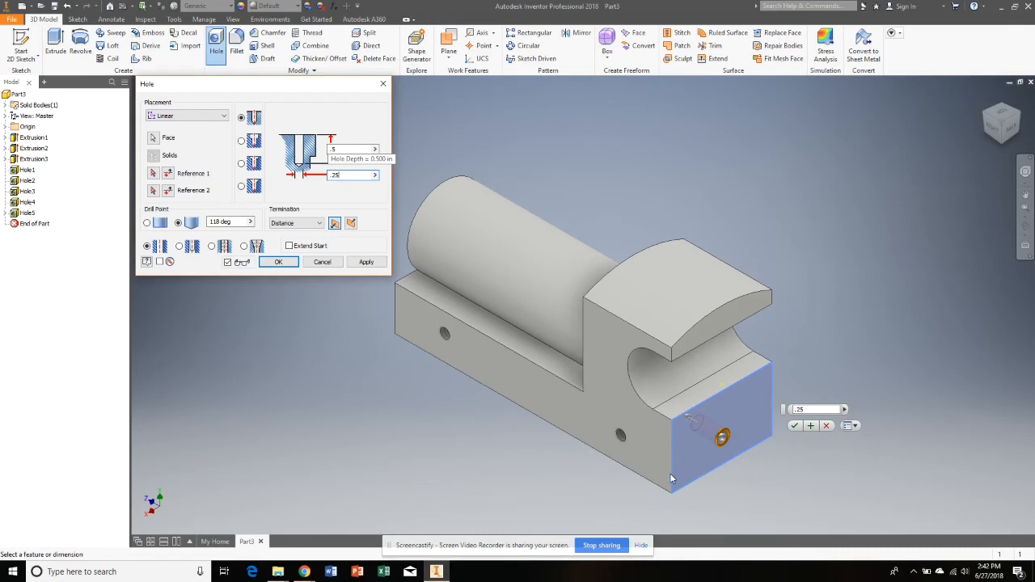
# - Position the rear-face hole 1 in from the left vertical edge and 0.375 in above the bottom edge, and create it
pyautogui.click(153, 173)
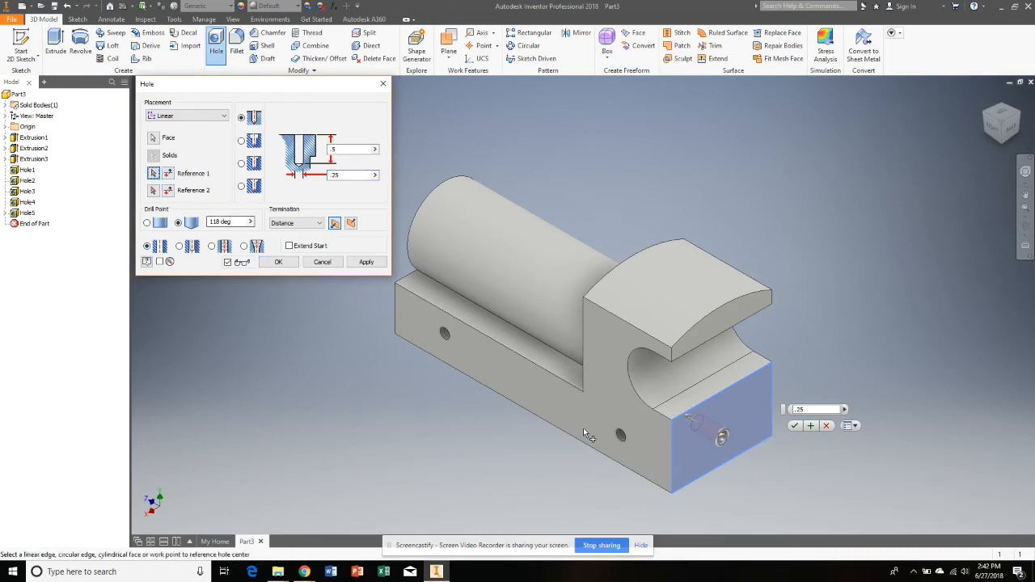
pyautogui.click(674, 472)
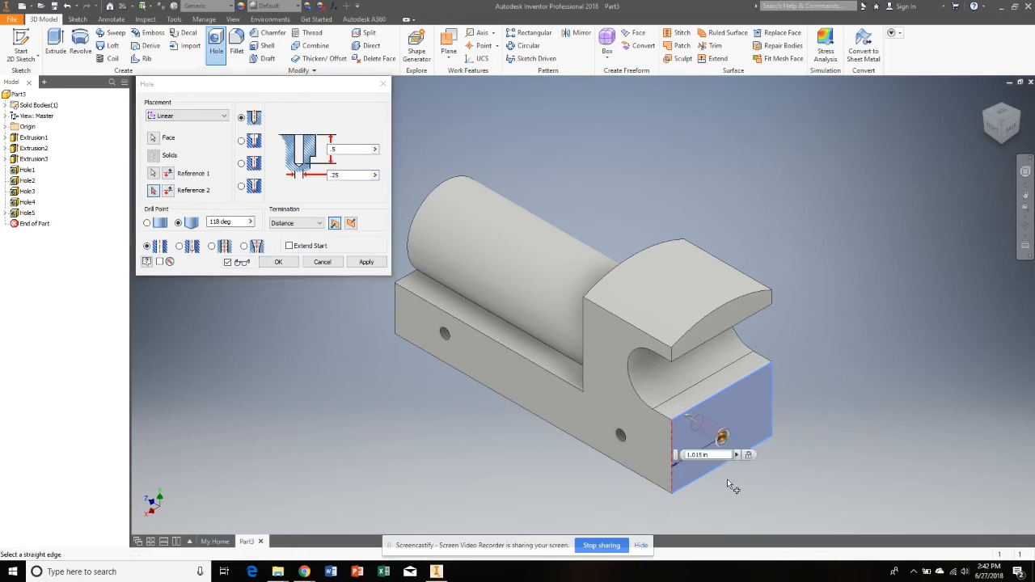
pyautogui.press('Tab')
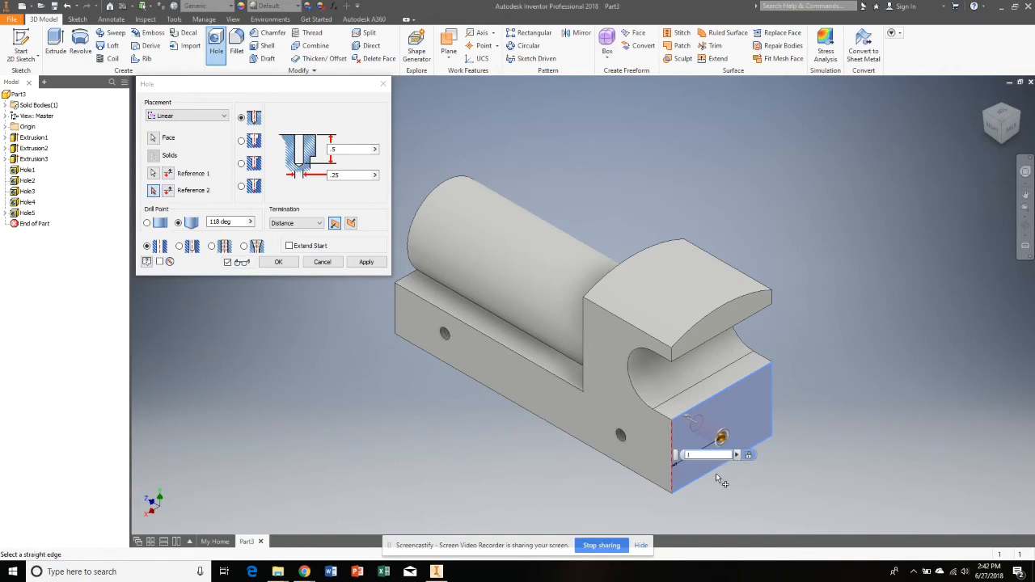
pyautogui.click(709, 476)
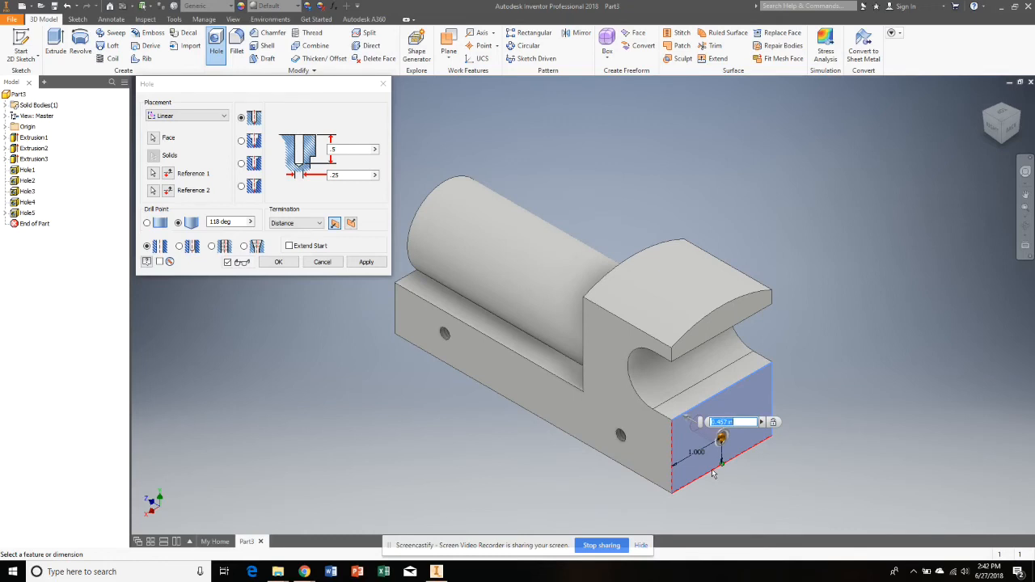
pyautogui.press('BackSpace')
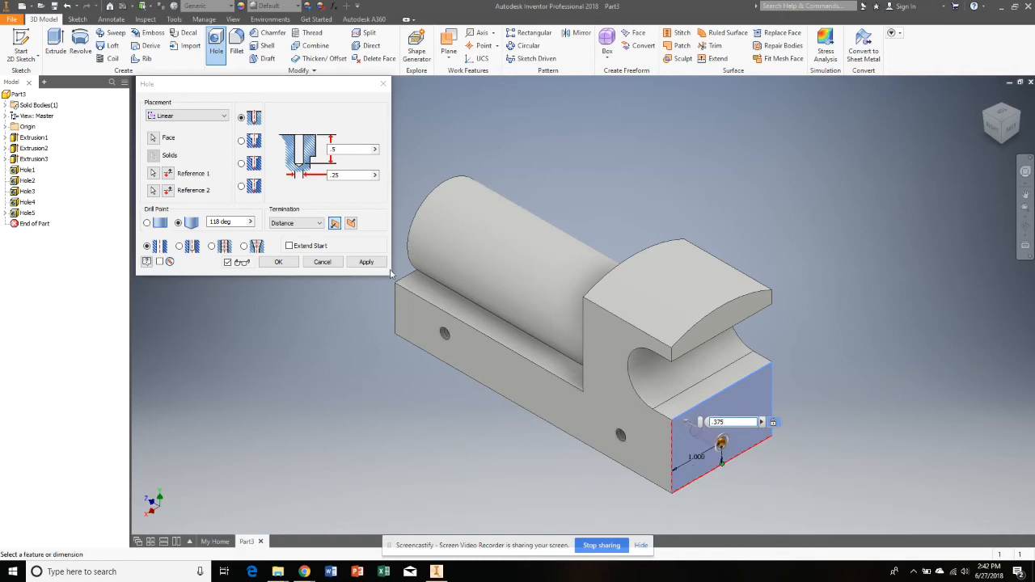
pyautogui.click(278, 261)
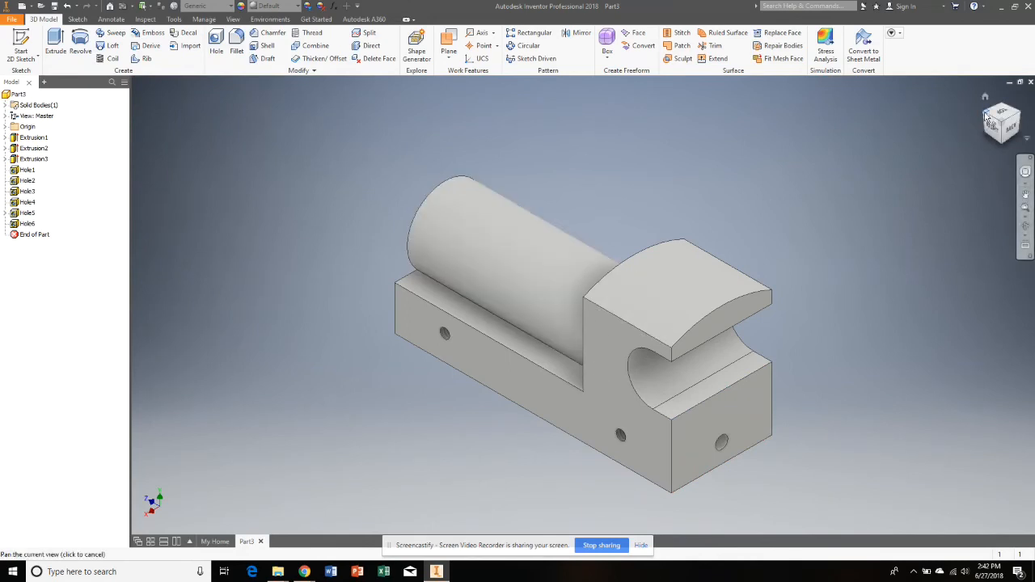
# - Create a work plane tangent to the top of the cylinder and parallel to the flat ledge beside it
pyautogui.click(987, 118)
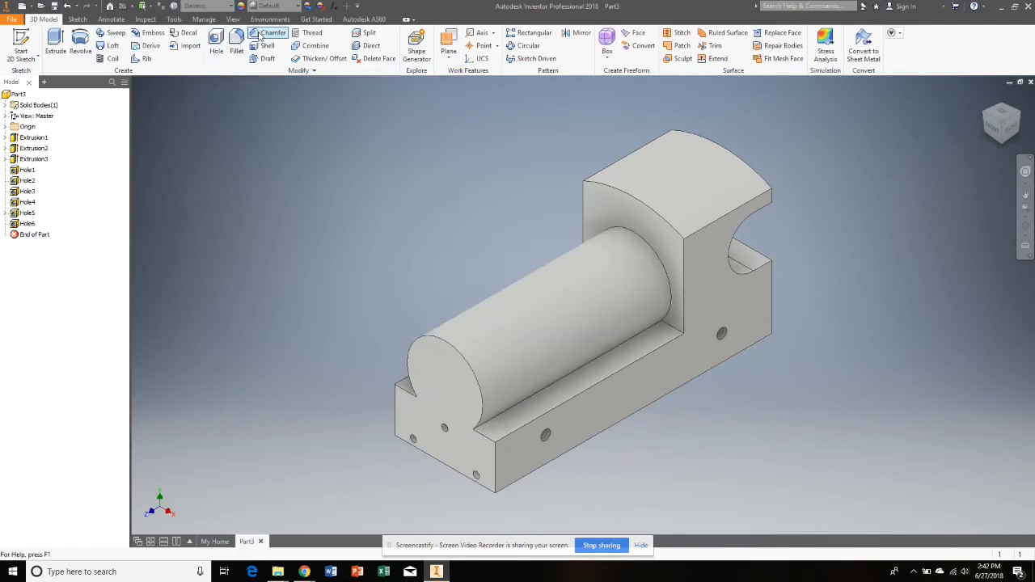
pyautogui.click(218, 39)
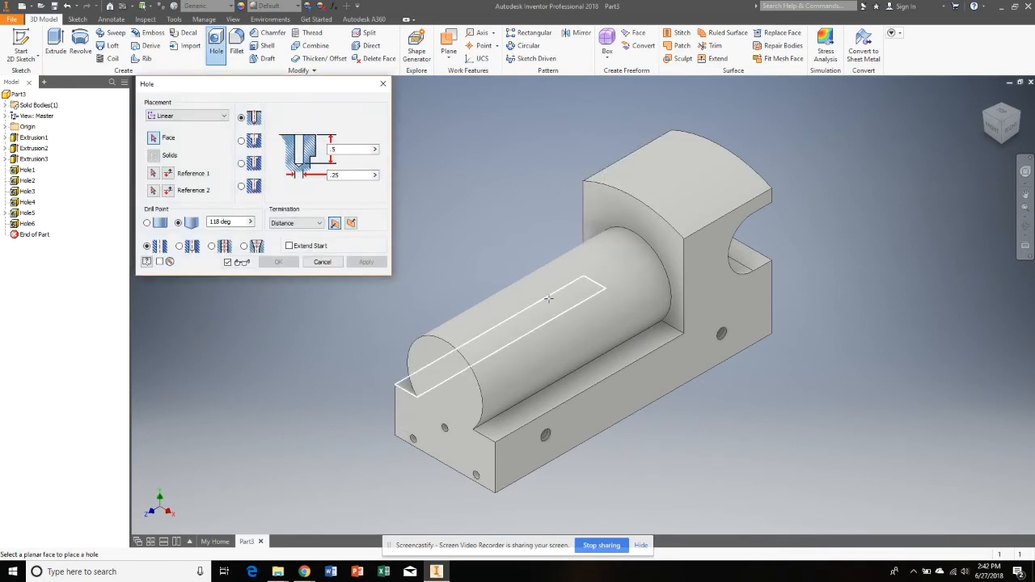
pyautogui.click(322, 261)
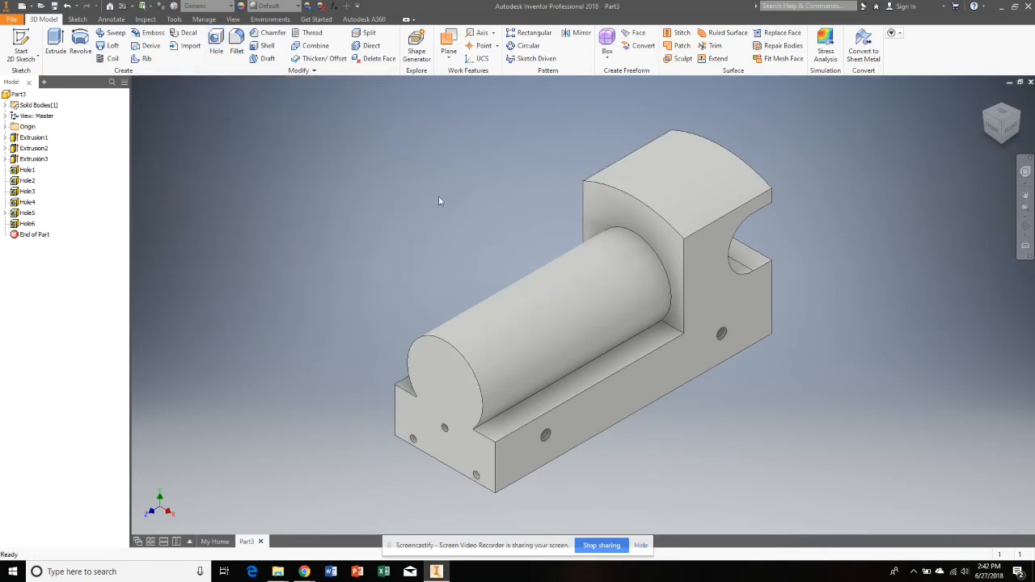
pyautogui.click(456, 59)
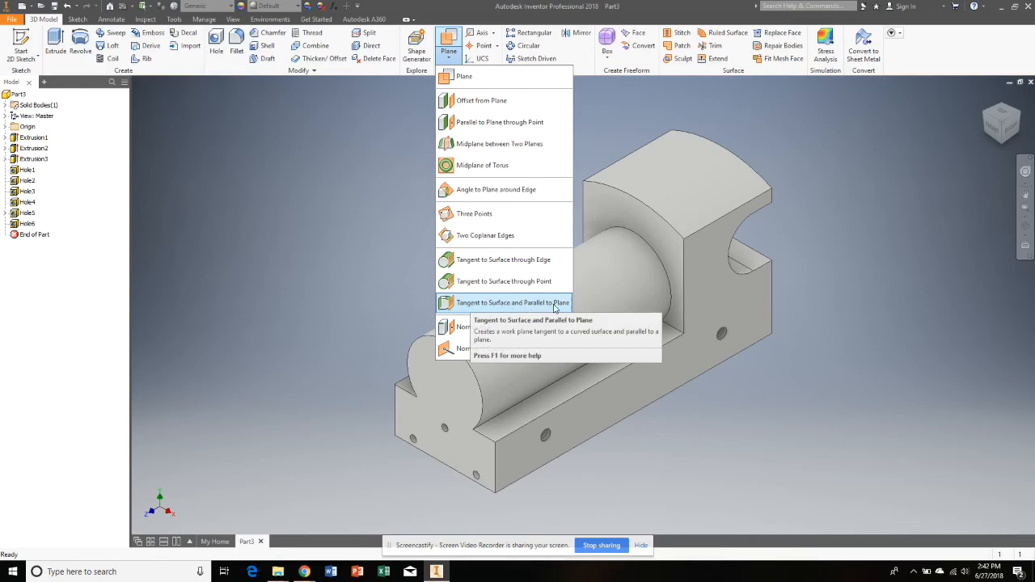
pyautogui.click(476, 305)
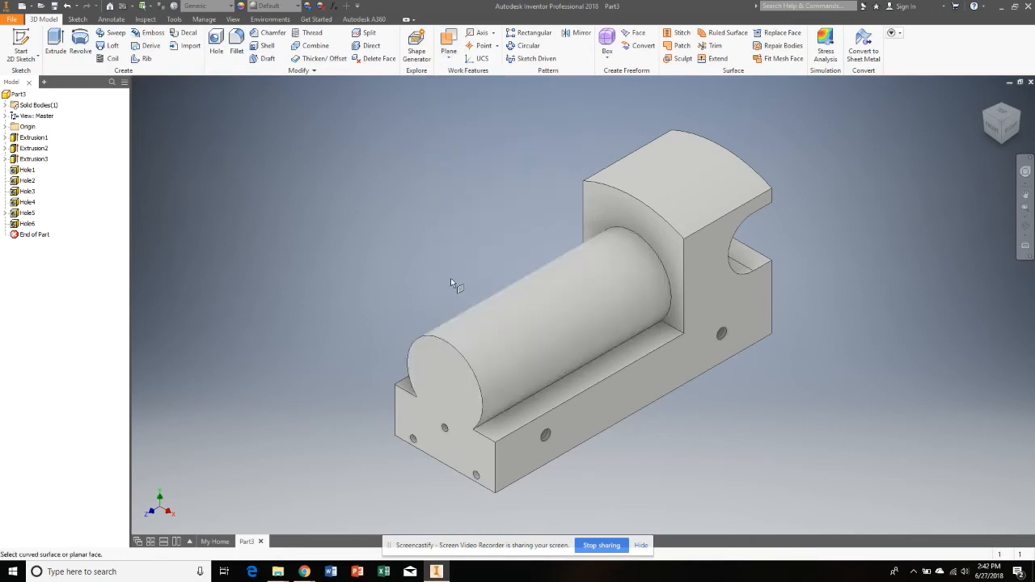
pyautogui.click(511, 310)
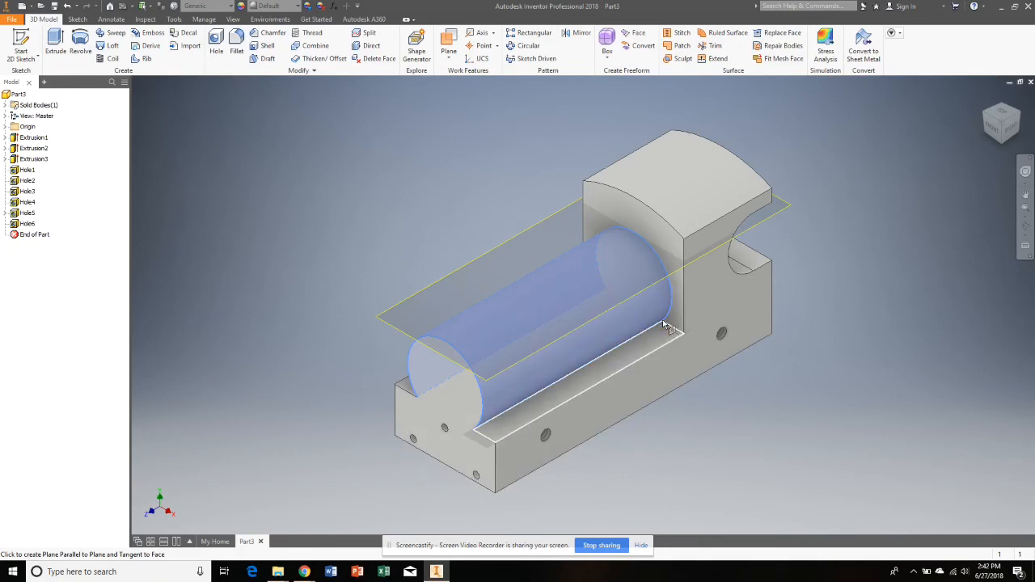
pyautogui.click(553, 390)
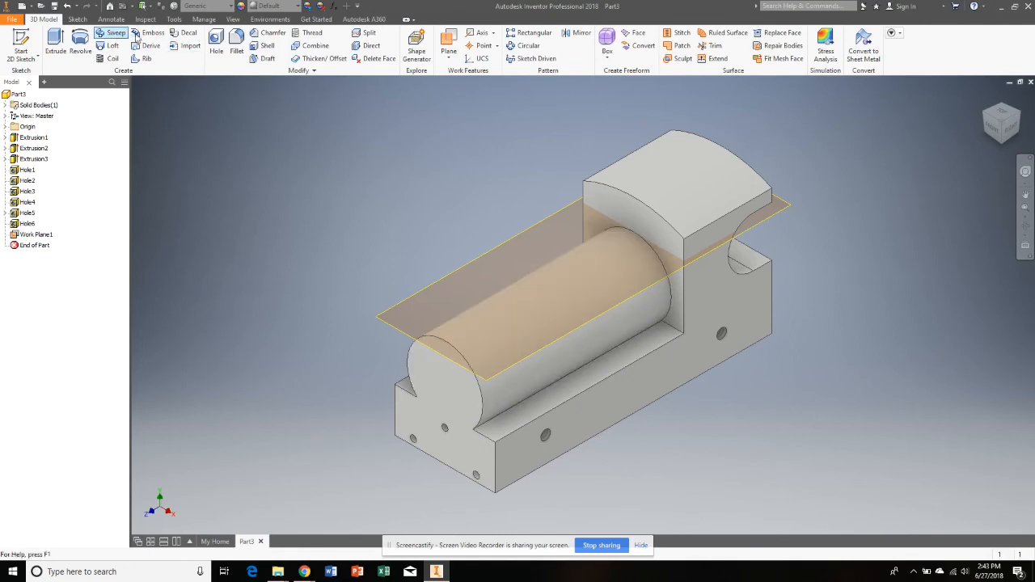
# - On the tangent work plane, sketch a point on the cylinder's centre line about 0.606 in from its front end, with the cylinder's outline projected
pyautogui.click(20, 45)
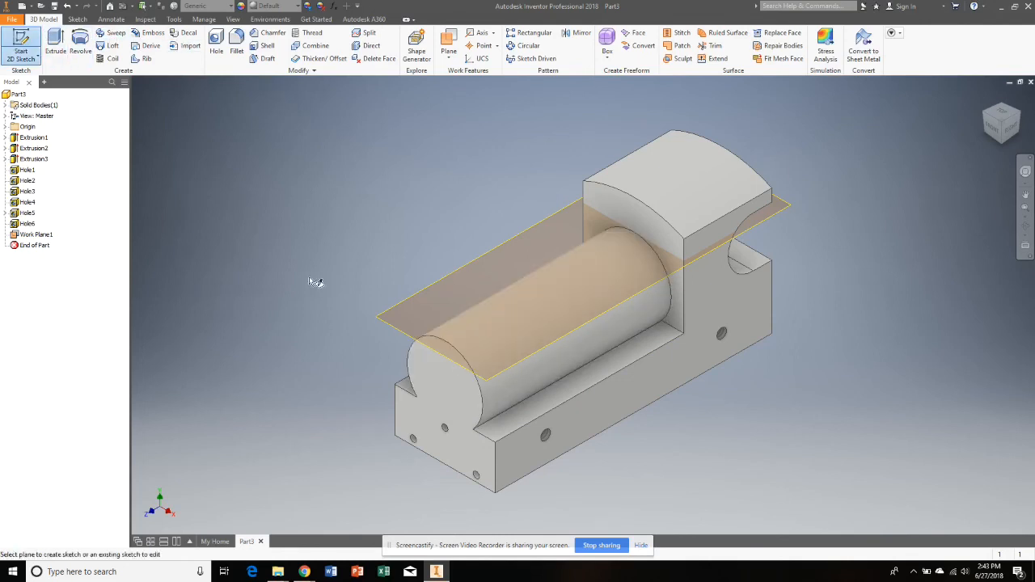
pyautogui.click(380, 316)
pyautogui.press('p')
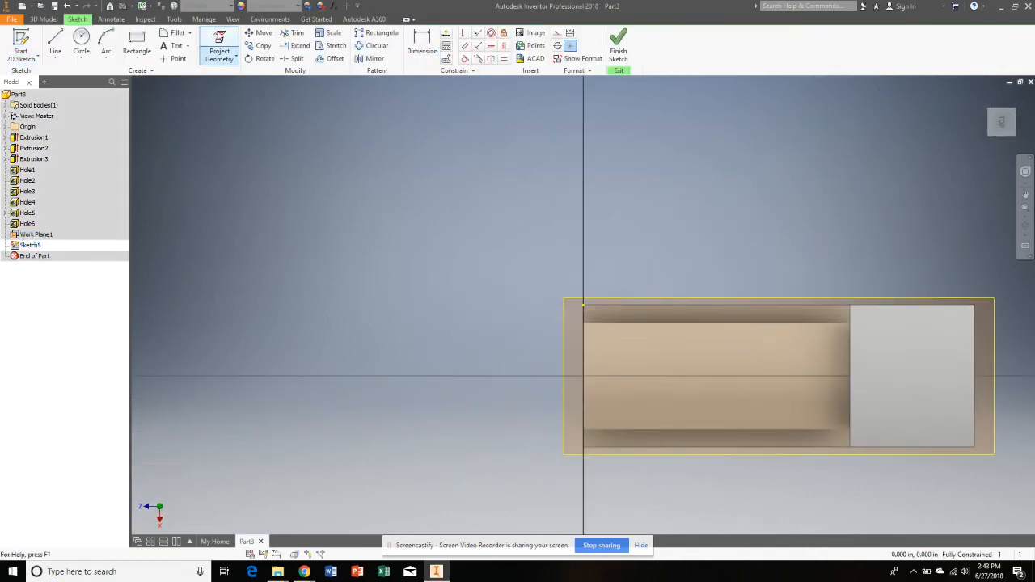
pyautogui.click(696, 385)
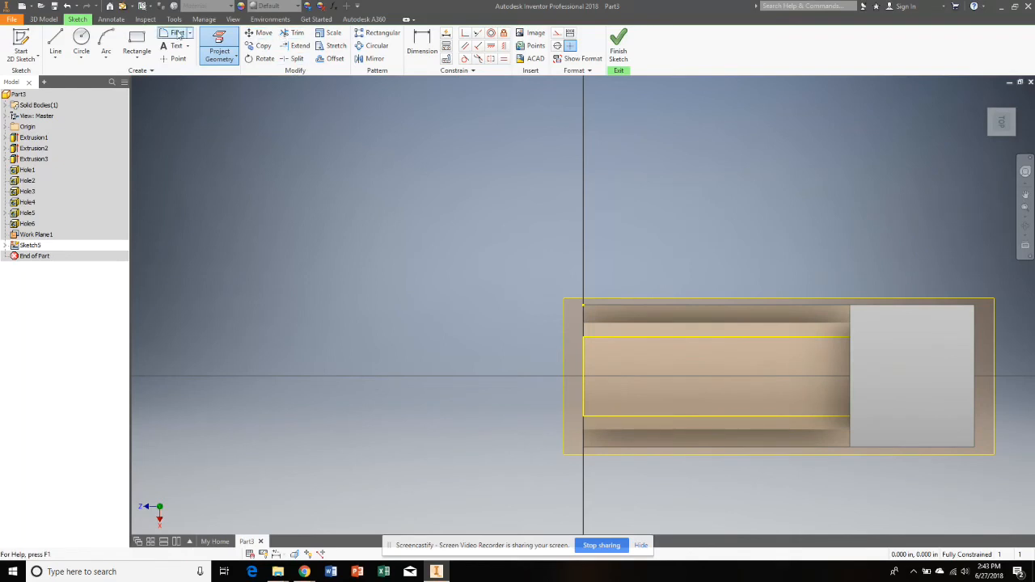
pyautogui.click(175, 58)
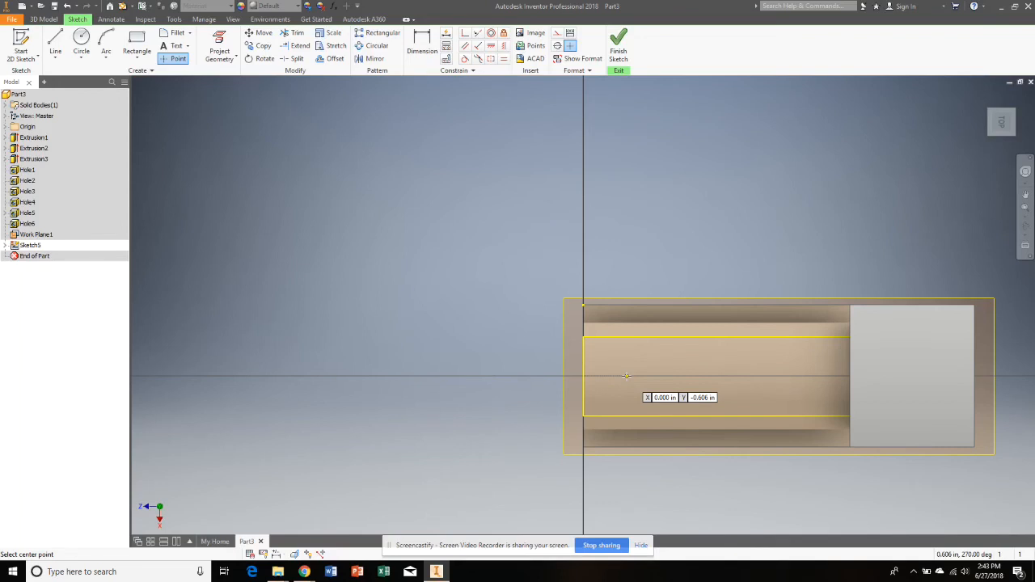
pyautogui.click(626, 375)
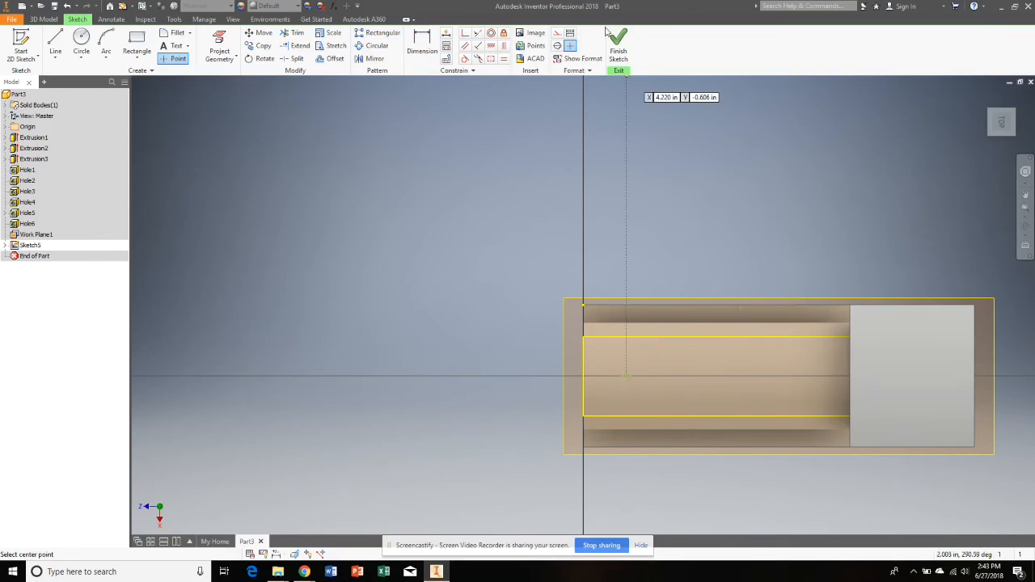
# - Dimension the sketch point 0.875 in from the cylinder's projected front edge
pyautogui.click(424, 51)
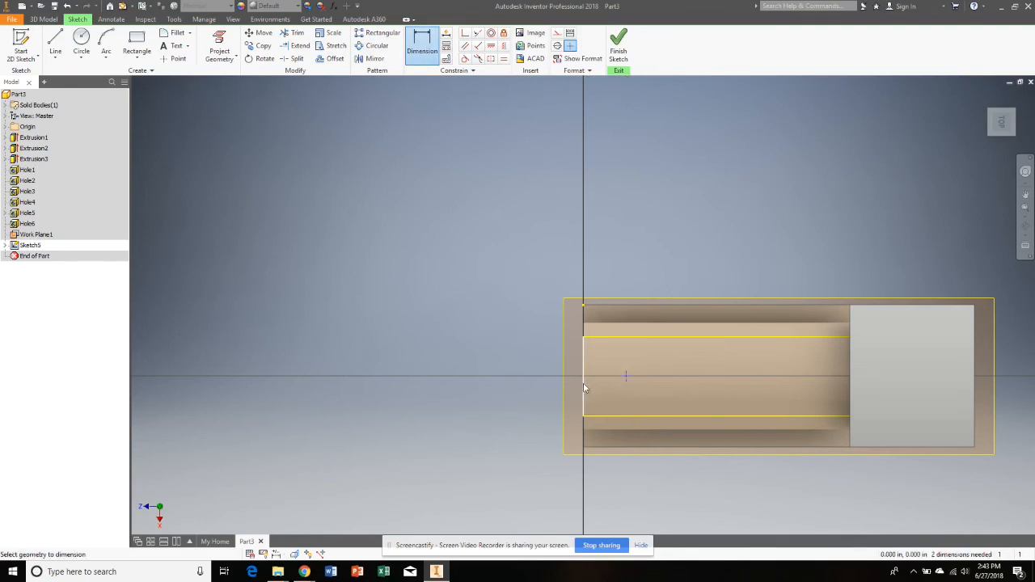
pyautogui.click(584, 388)
pyautogui.click(625, 377)
pyautogui.click(615, 255)
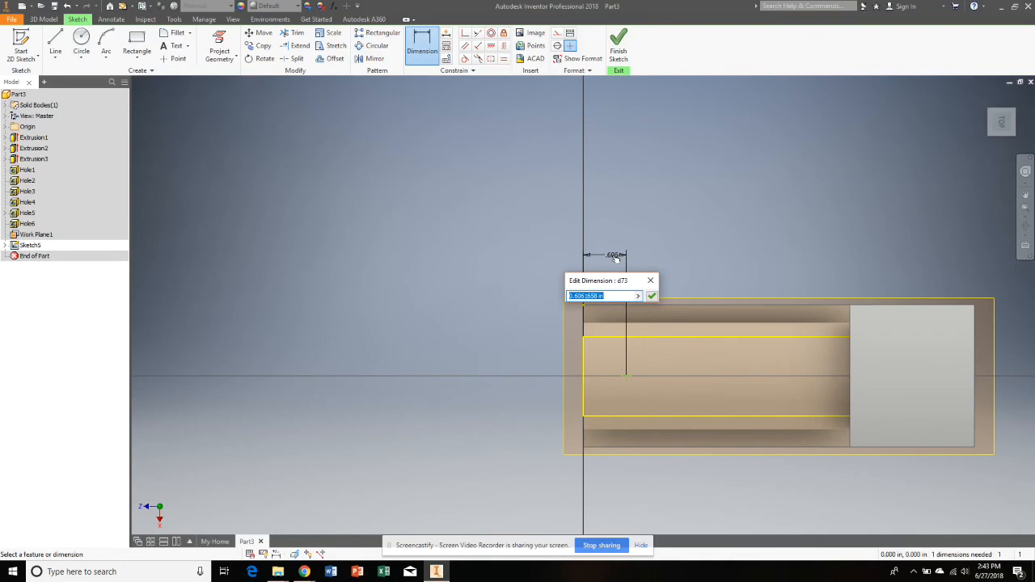
pyautogui.press('BackSpace')
pyautogui.write('.875')
pyautogui.press('Return')
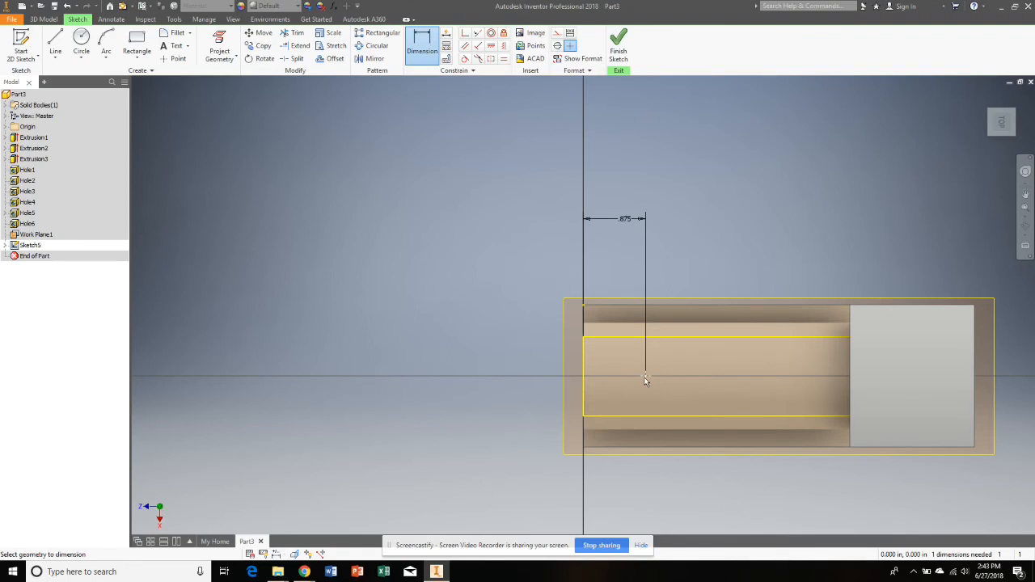
# - Dimension the point 1 in from the base's lower long side edge and finish the sketch
pyautogui.click(625, 450)
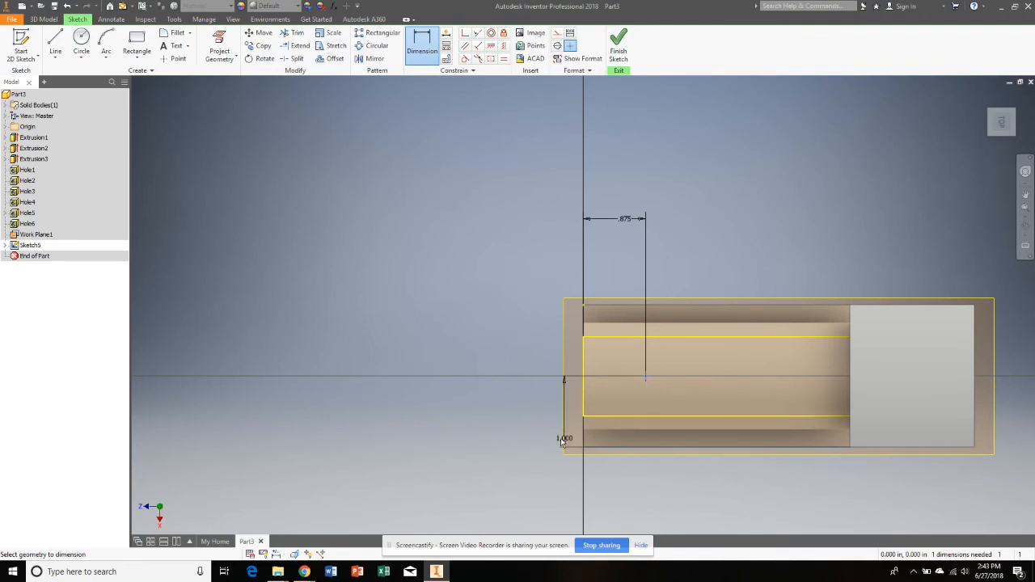
pyautogui.click(494, 426)
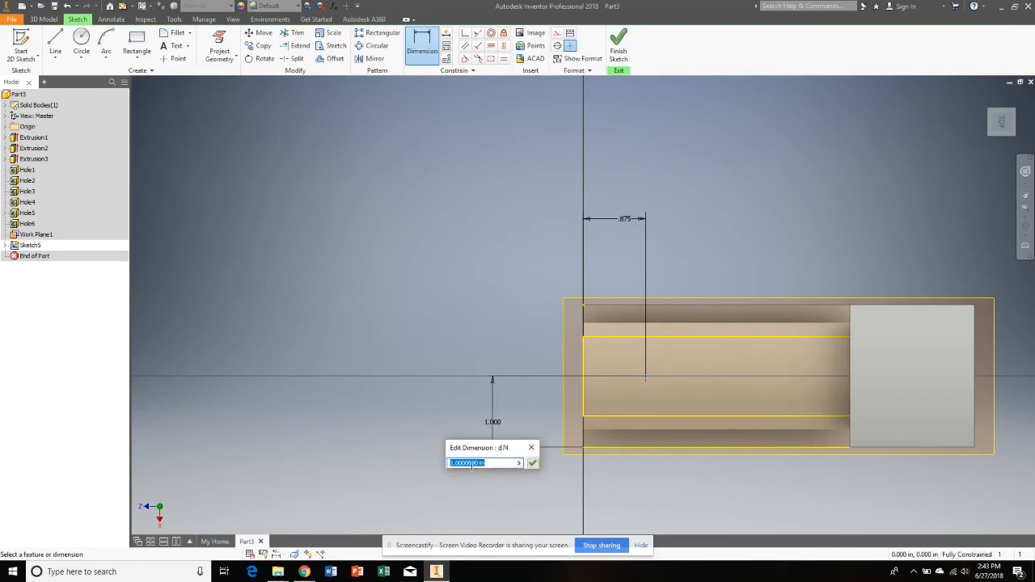
pyautogui.click(530, 465)
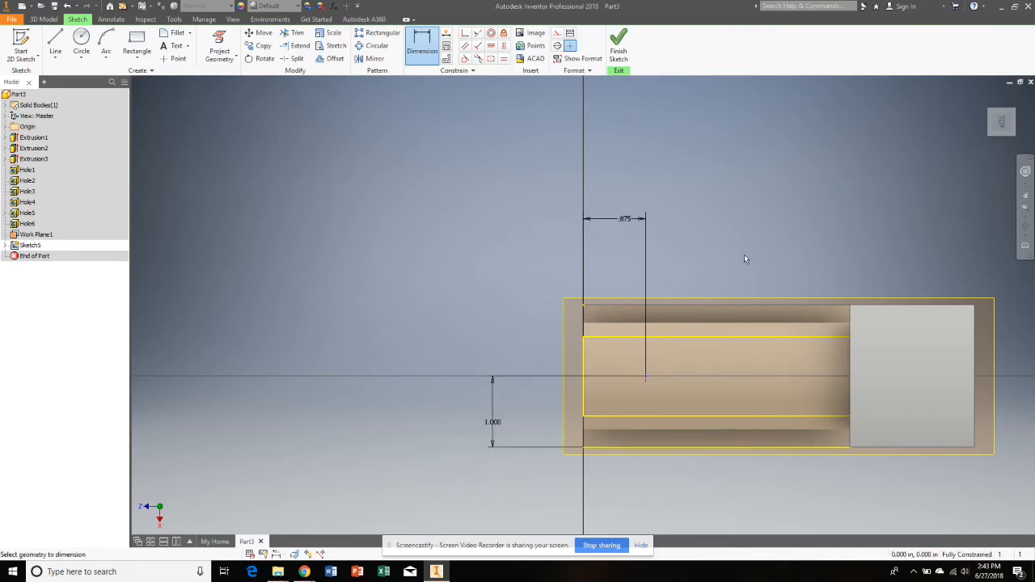
pyautogui.click(618, 50)
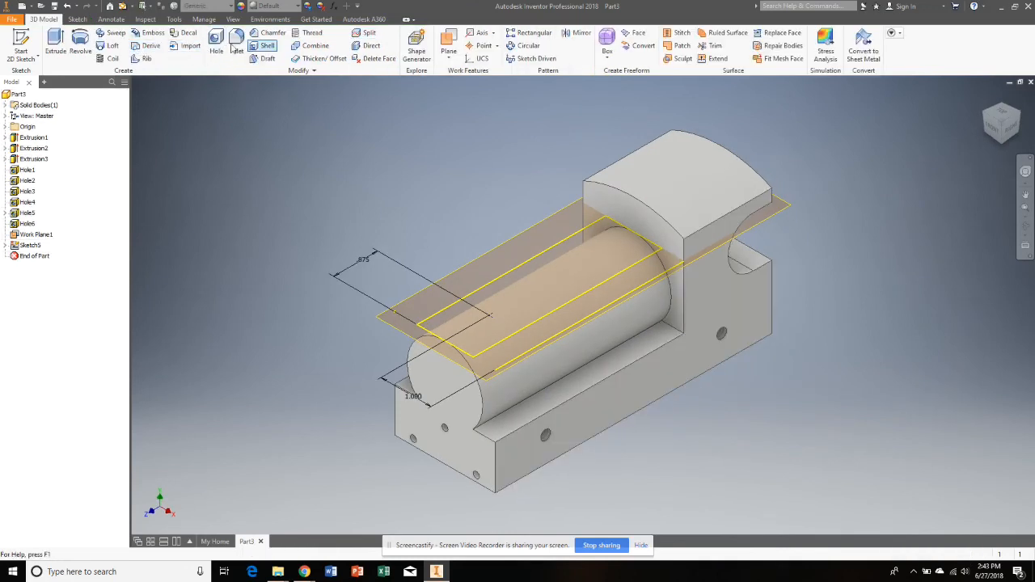
# - Create a drilled hole 0.5 in in diameter and 0.25 in deep at the sketch point on the cylinder's top
pyautogui.click(215, 42)
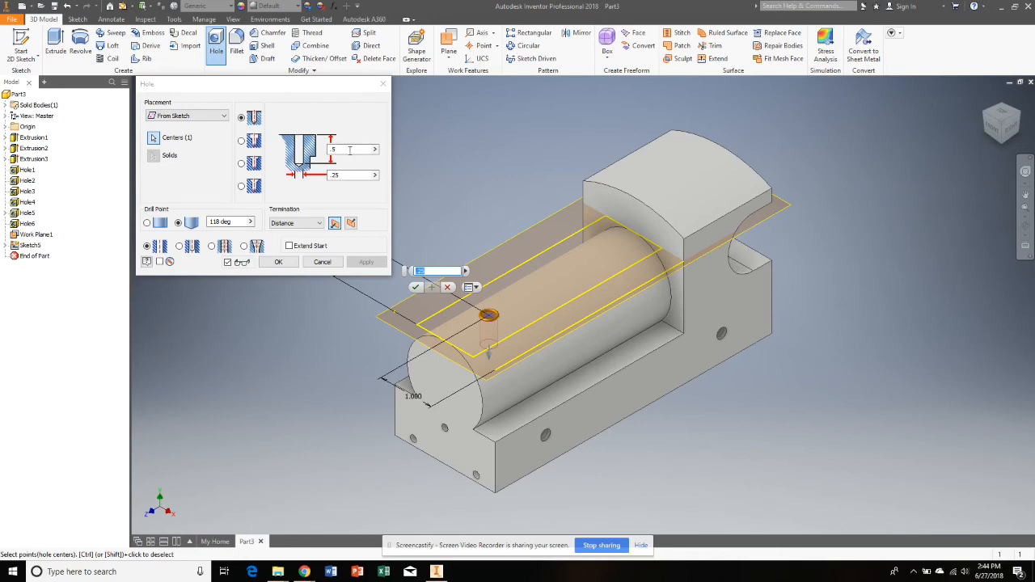
pyautogui.click(349, 175)
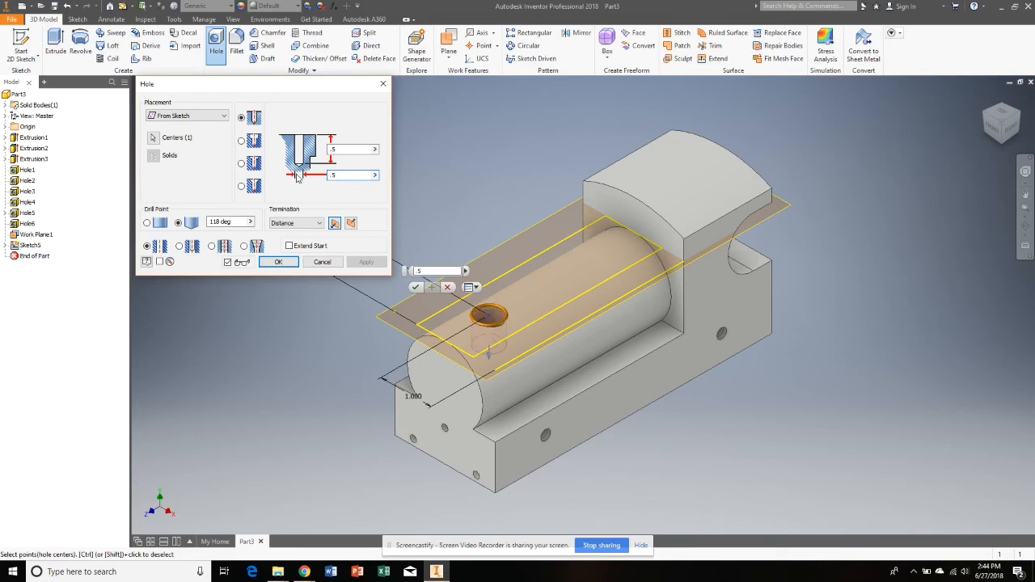
pyautogui.press('Tab')
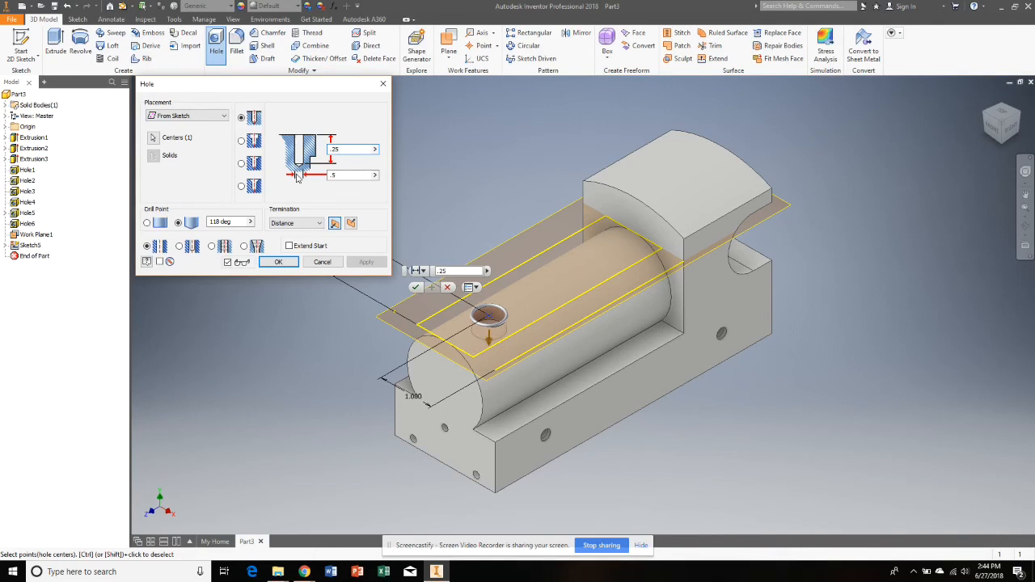
pyautogui.press('Return')
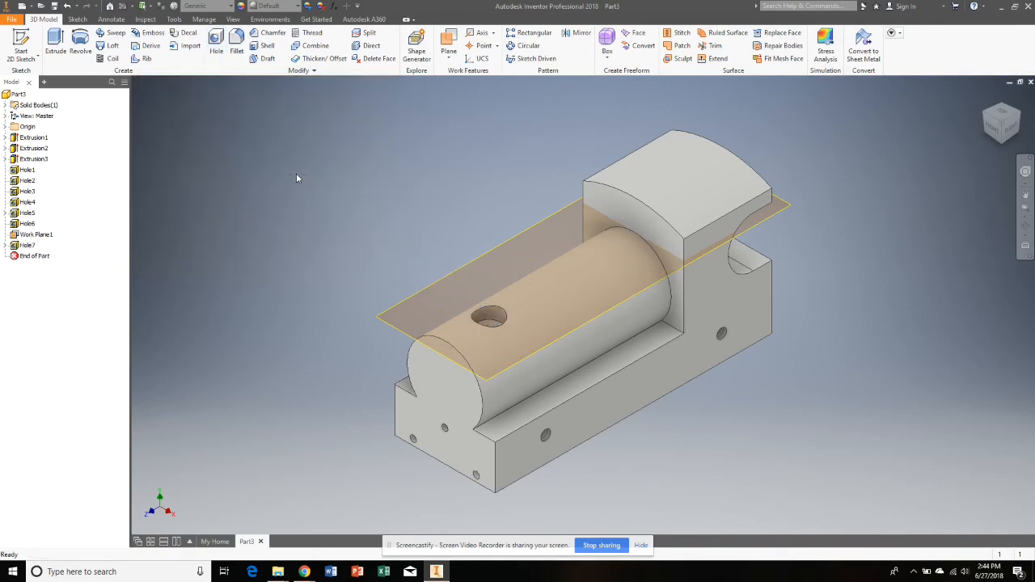
# - Hide the tangent work plane above the cylinder
pyautogui.click(1002, 125)
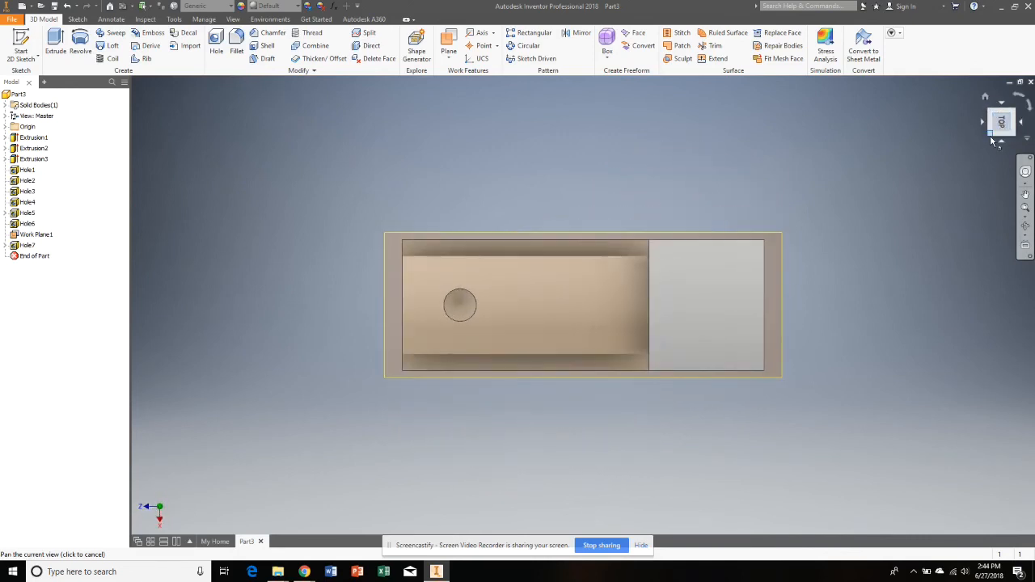
pyautogui.click(992, 137)
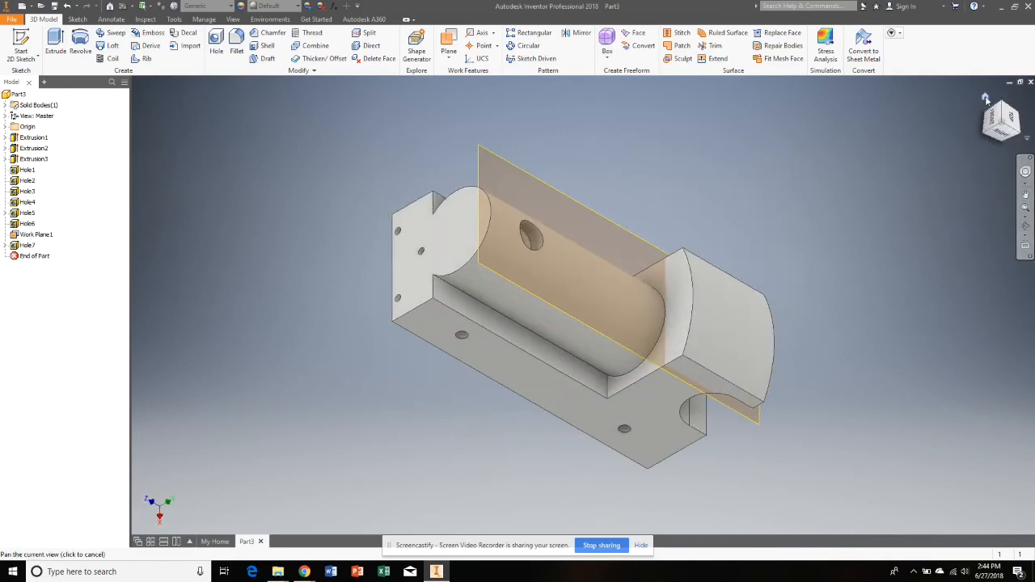
pyautogui.click(984, 96)
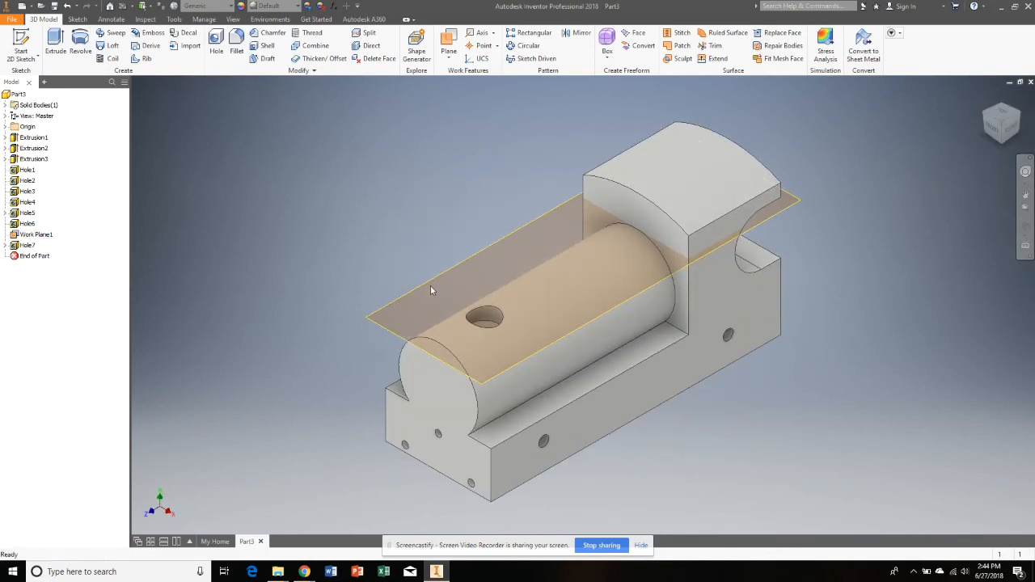
pyautogui.click(380, 318)
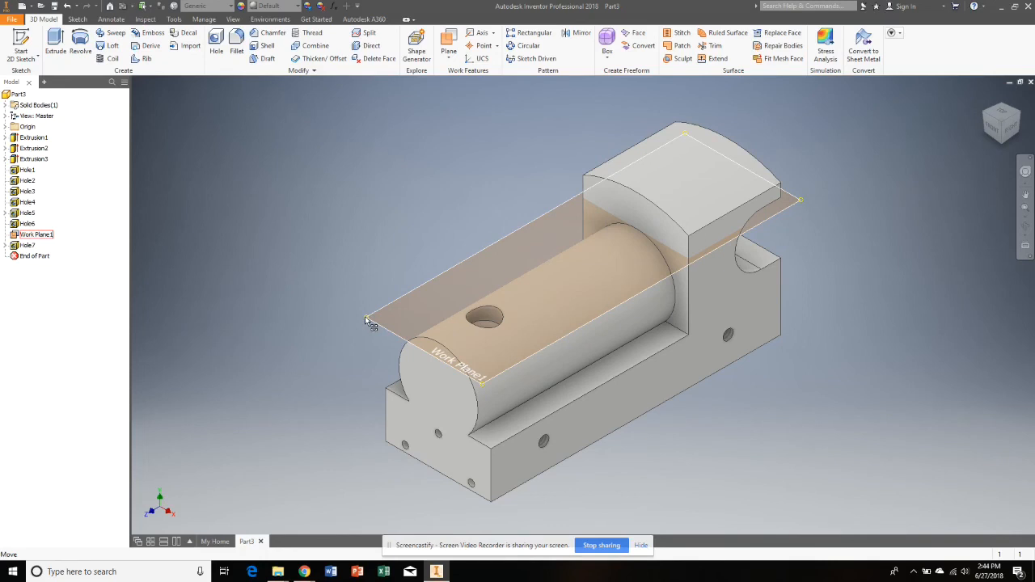
pyautogui.rightClick(366, 320)
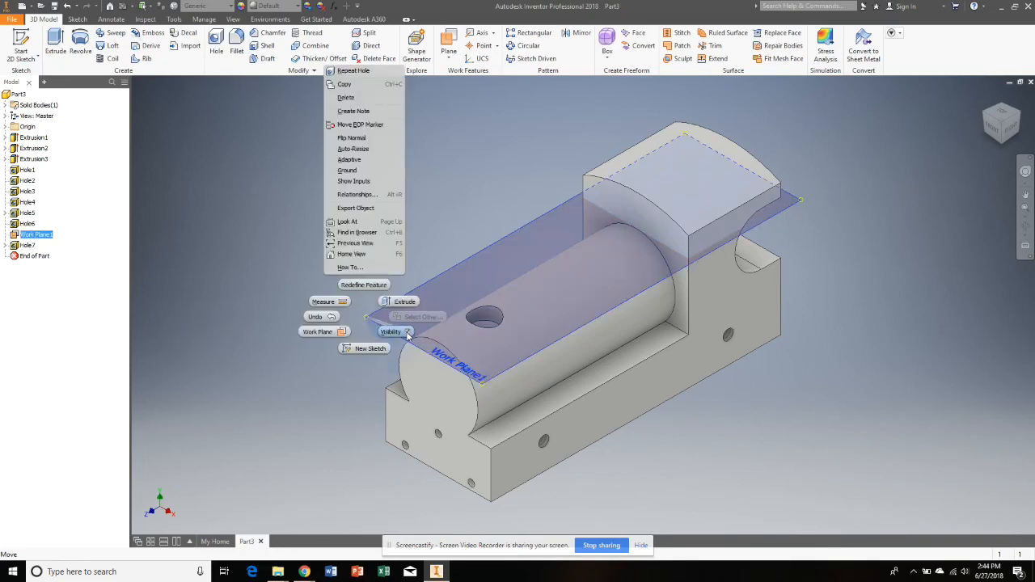
pyautogui.click(157, 243)
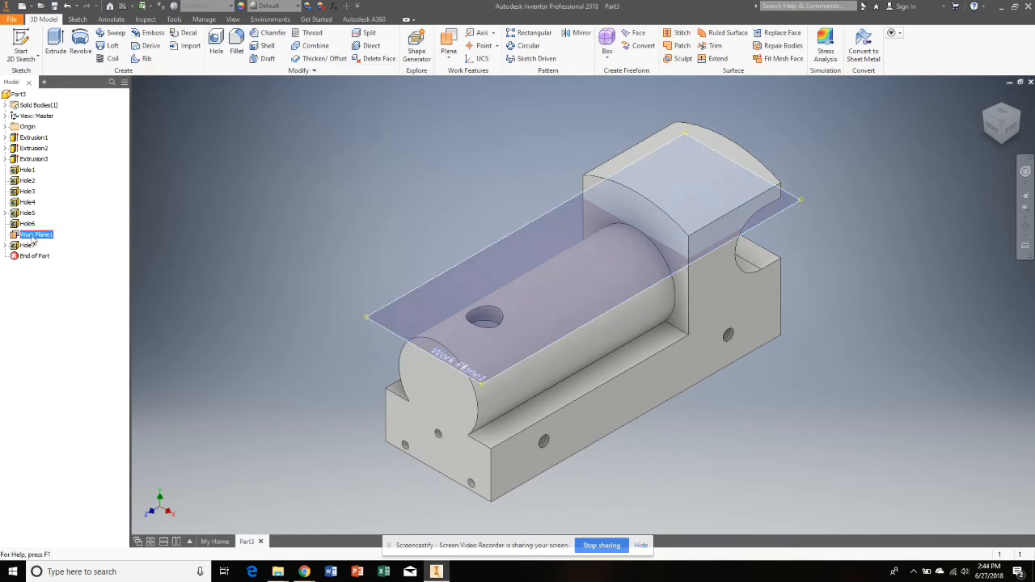
pyautogui.rightClick(33, 236)
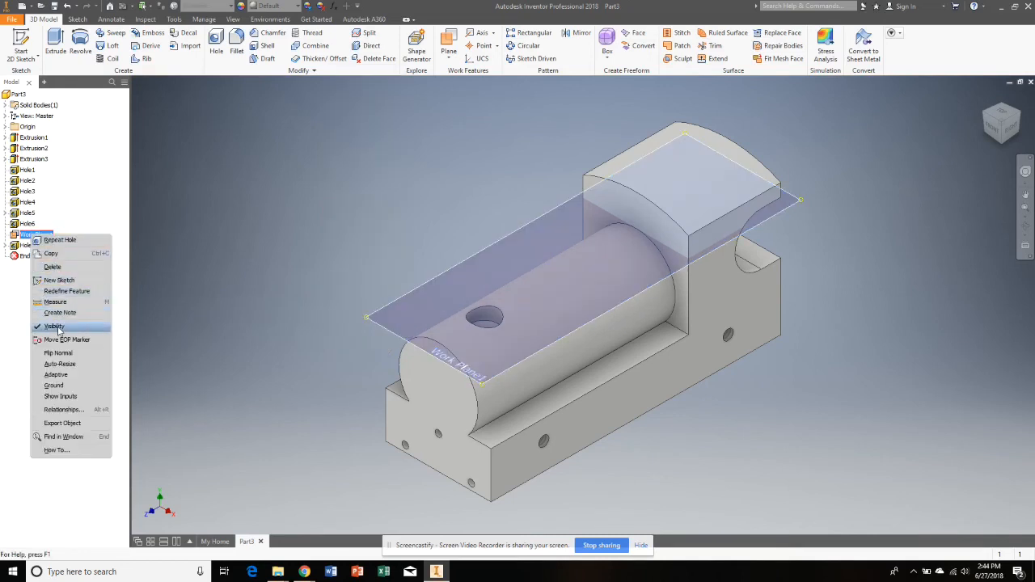
pyautogui.click(55, 327)
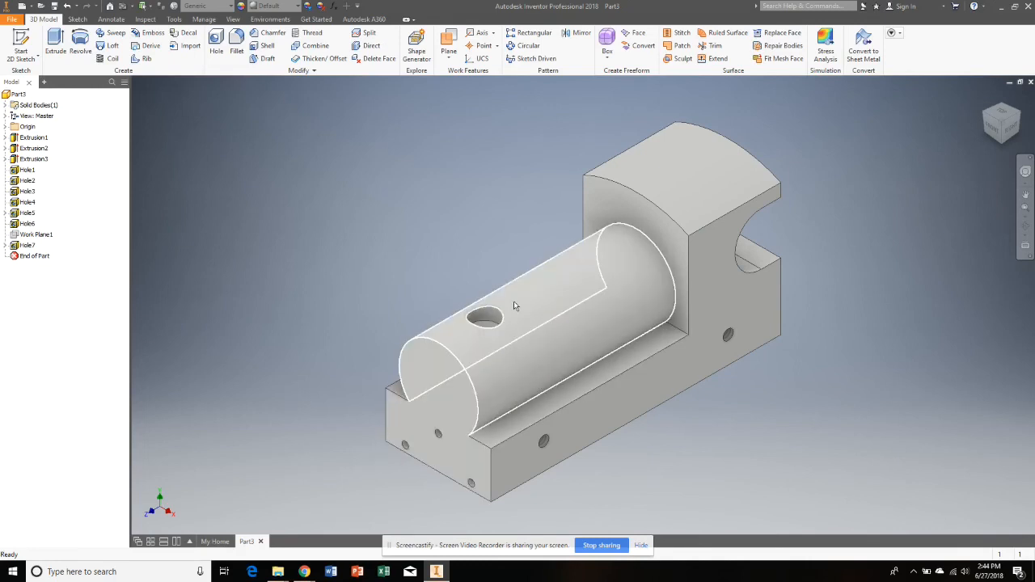
# - Fillet the cylinder's front edge, the base's long ledge edge and all feature edges of Extrusion1 and Extrusion2 with a 0.1 in radius
pyautogui.click(236, 44)
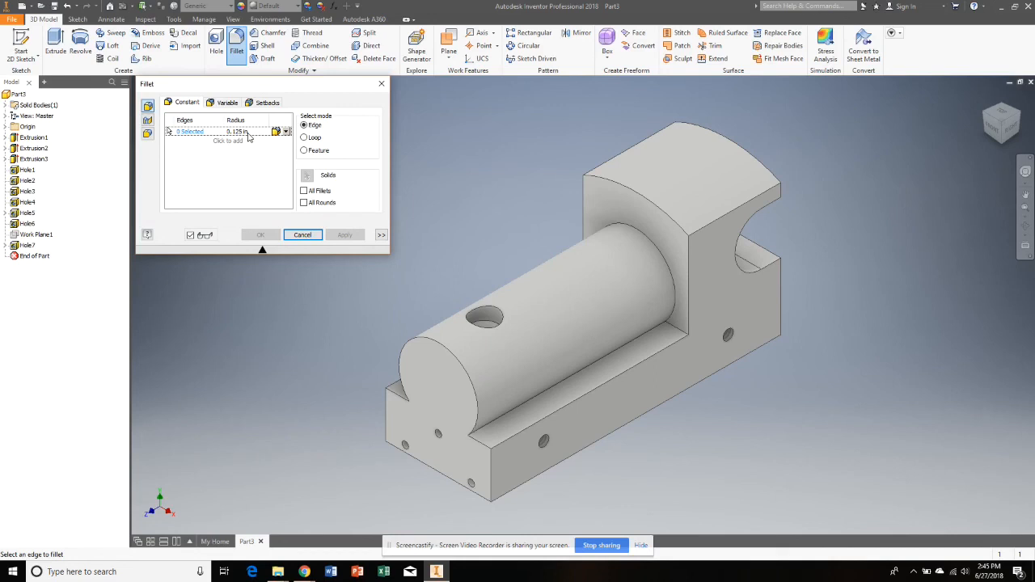
pyautogui.click(247, 135)
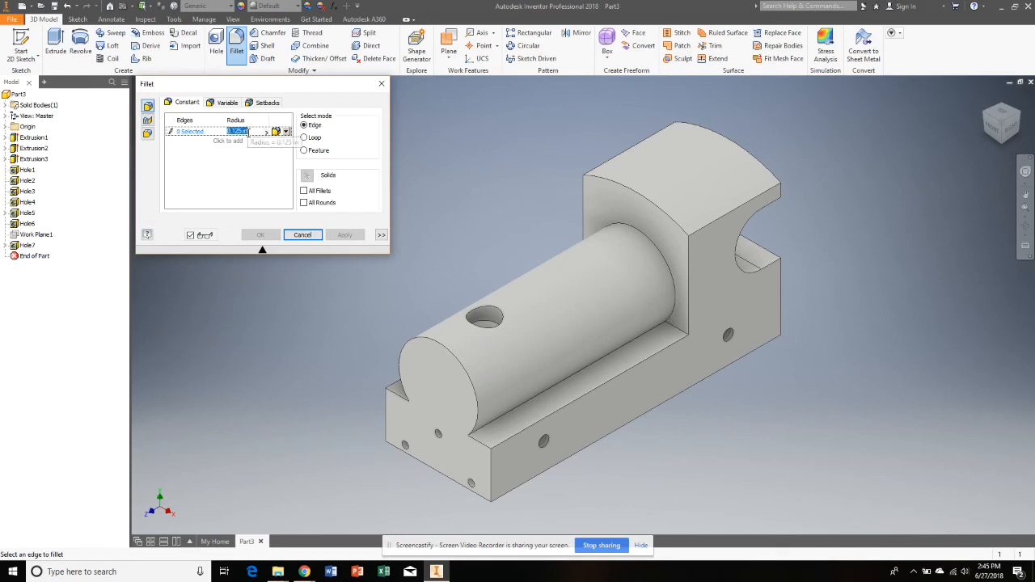
pyautogui.write('1')
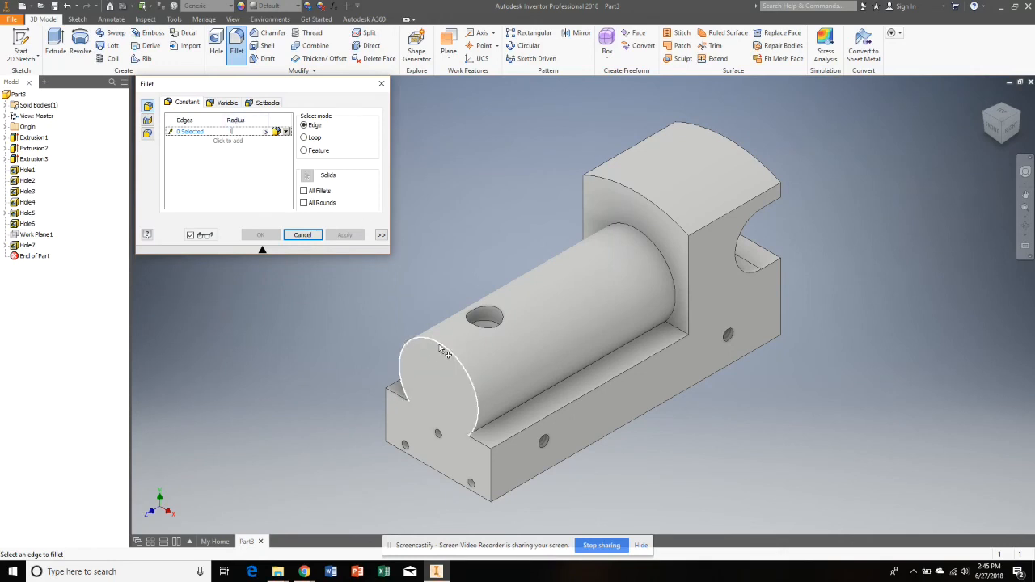
pyautogui.click(448, 355)
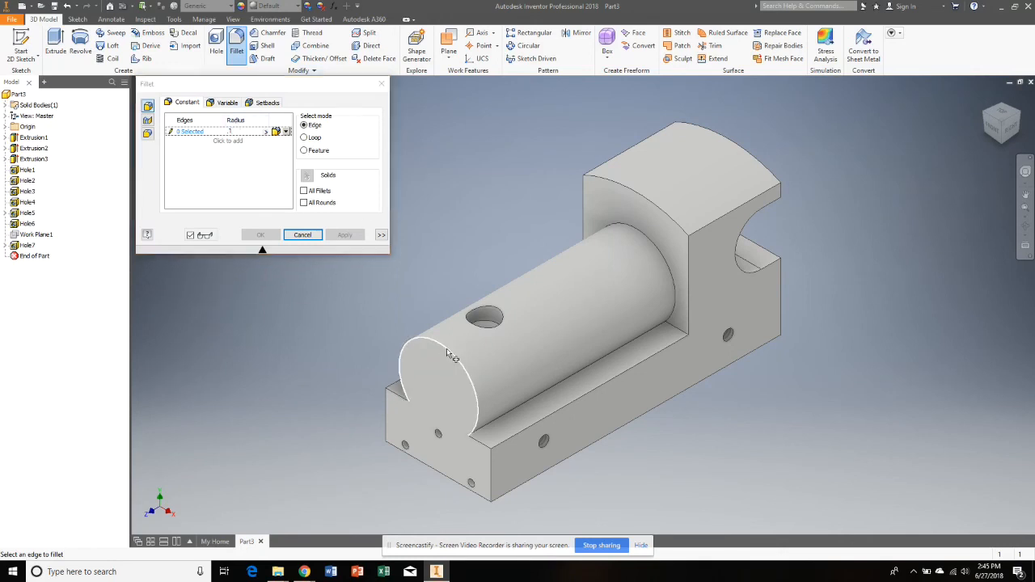
pyautogui.click(511, 439)
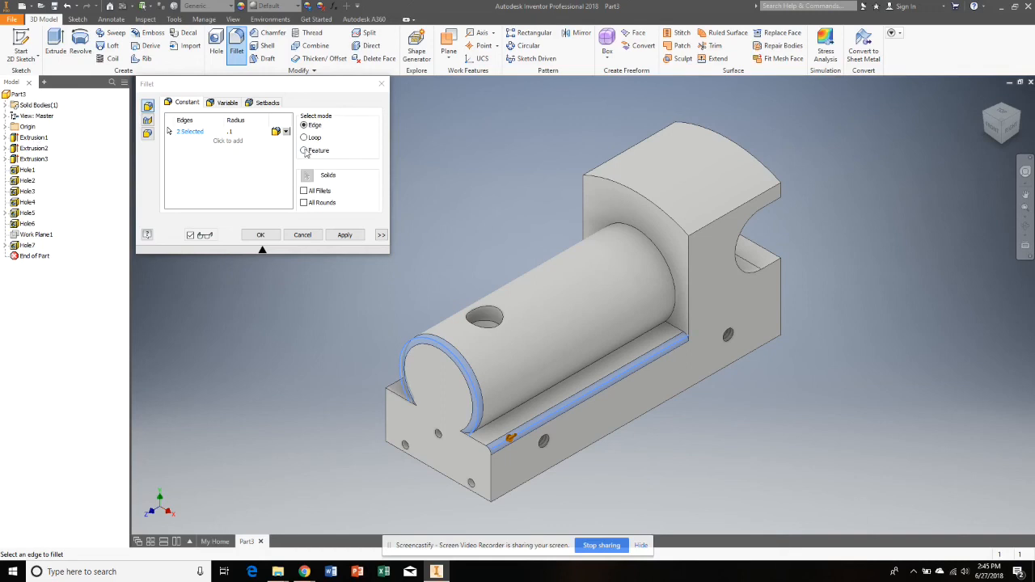
pyautogui.click(304, 151)
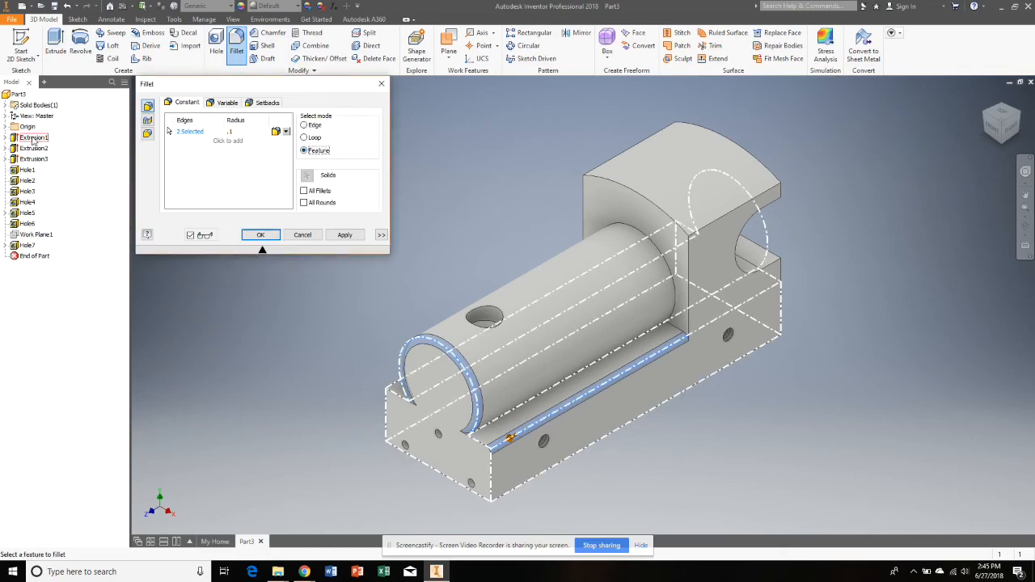
pyautogui.click(34, 139)
pyautogui.click(34, 149)
pyautogui.click(34, 150)
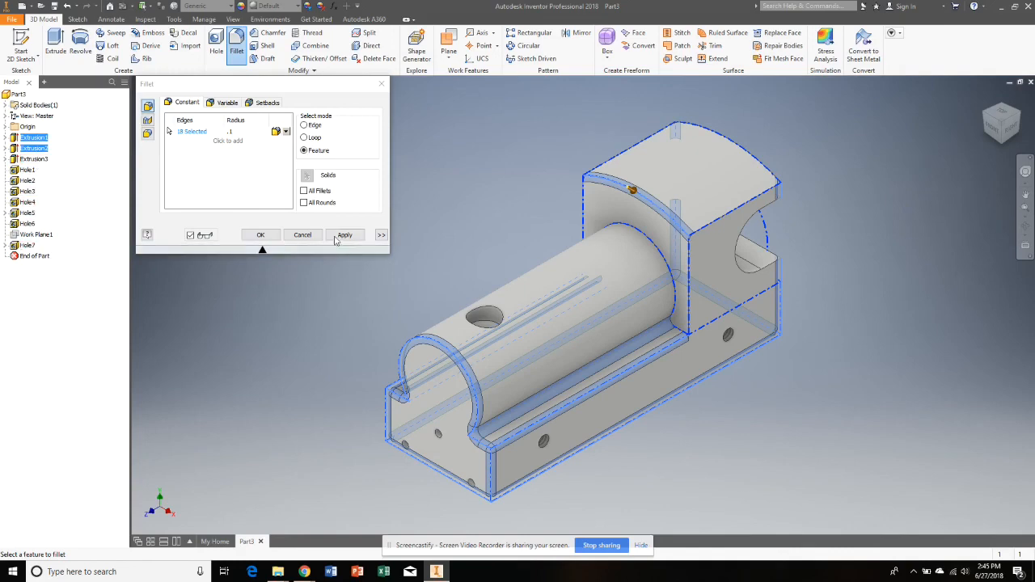
pyautogui.click(345, 235)
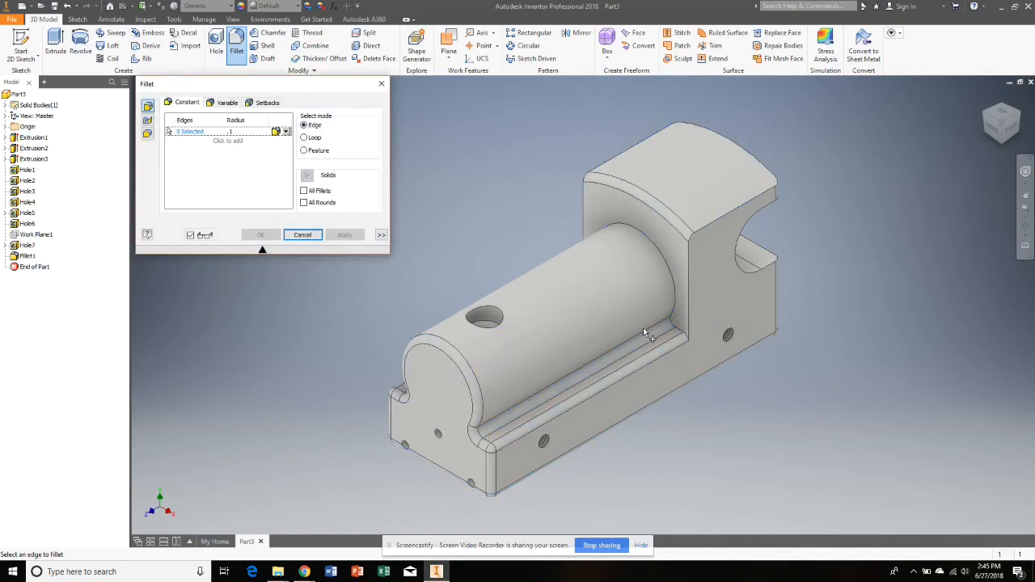
# - Add 0.1 in fillets to the end block's vertical and top edges, its junction with the cylinder, and the rear slot's edges
pyautogui.click(689, 303)
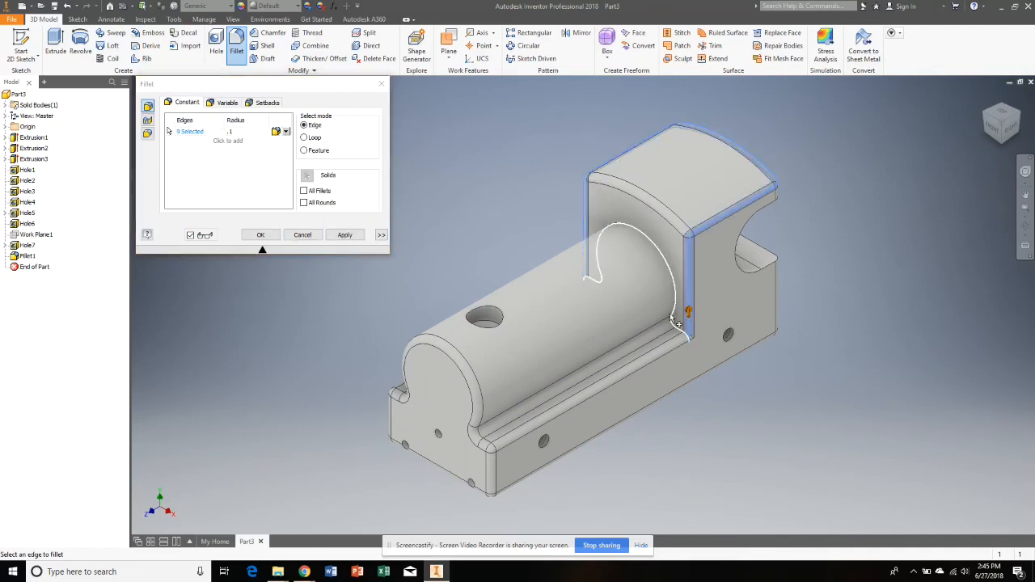
pyautogui.click(672, 319)
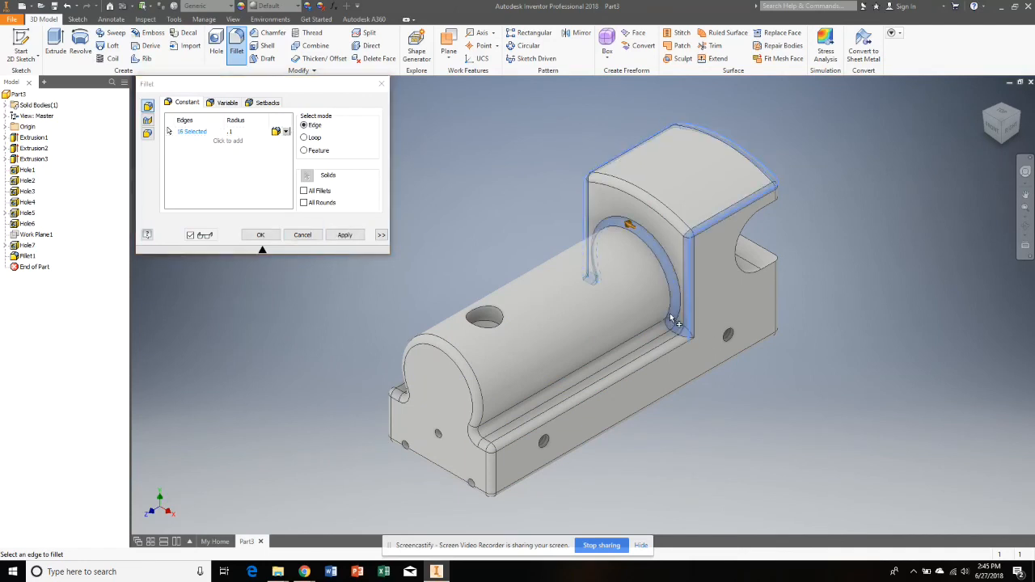
pyautogui.click(763, 275)
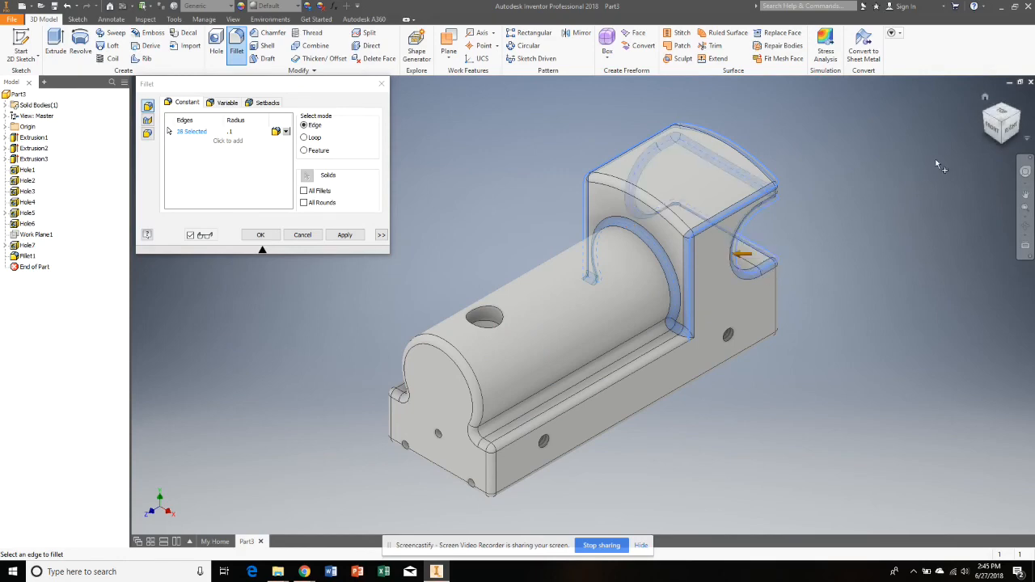
pyautogui.click(988, 117)
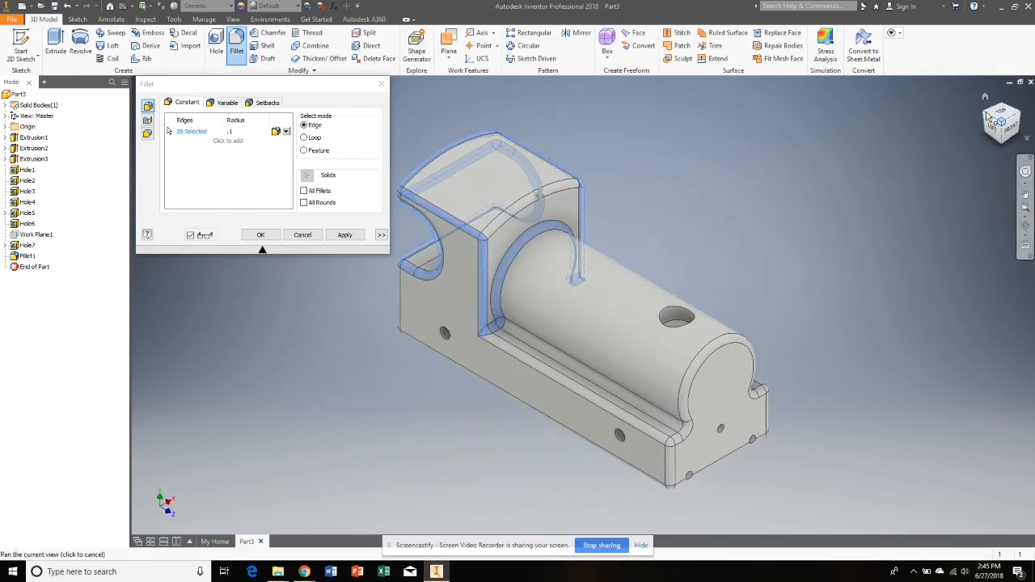
pyautogui.click(988, 118)
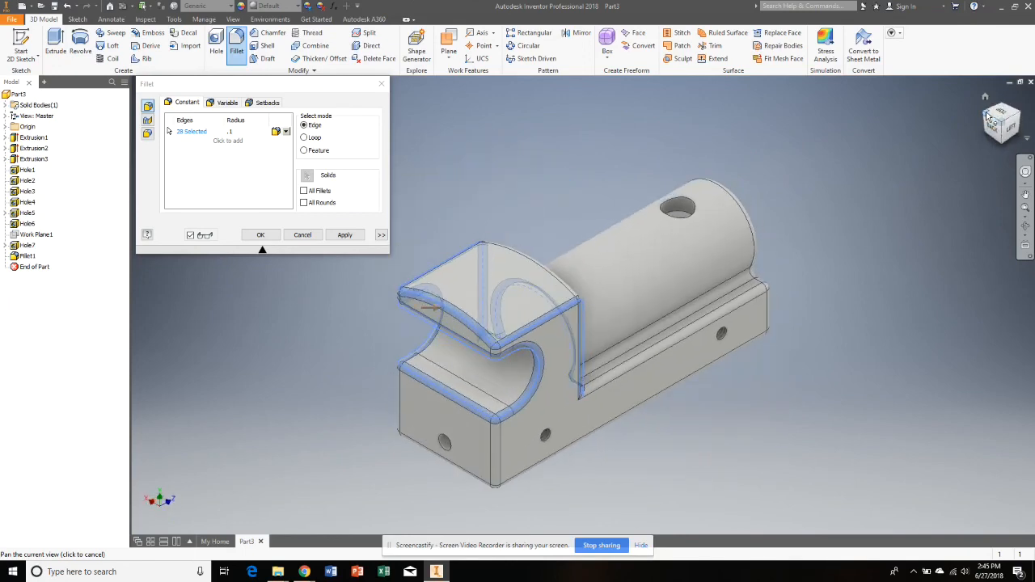
pyautogui.click(988, 117)
pyautogui.click(988, 117)
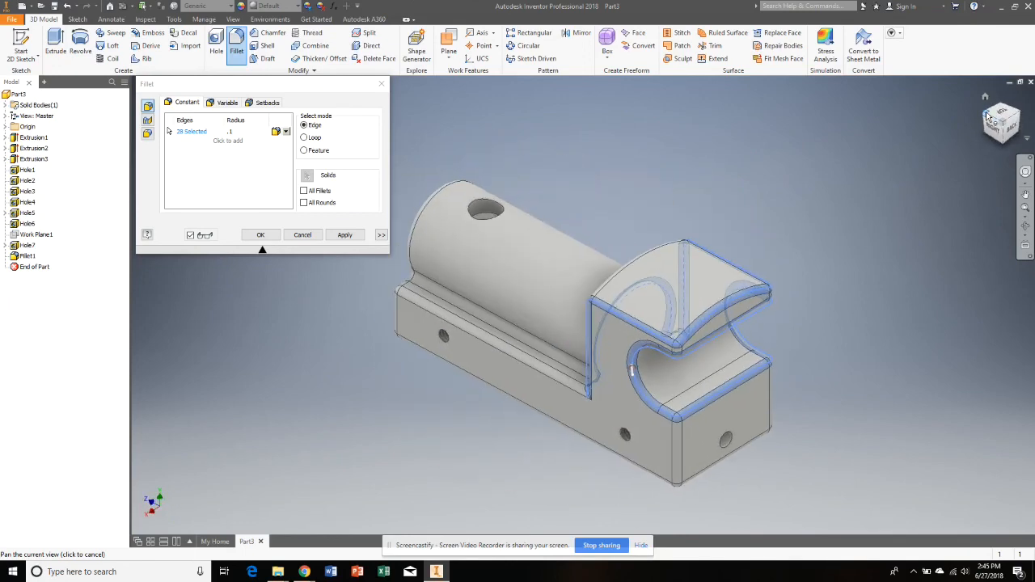
pyautogui.click(345, 235)
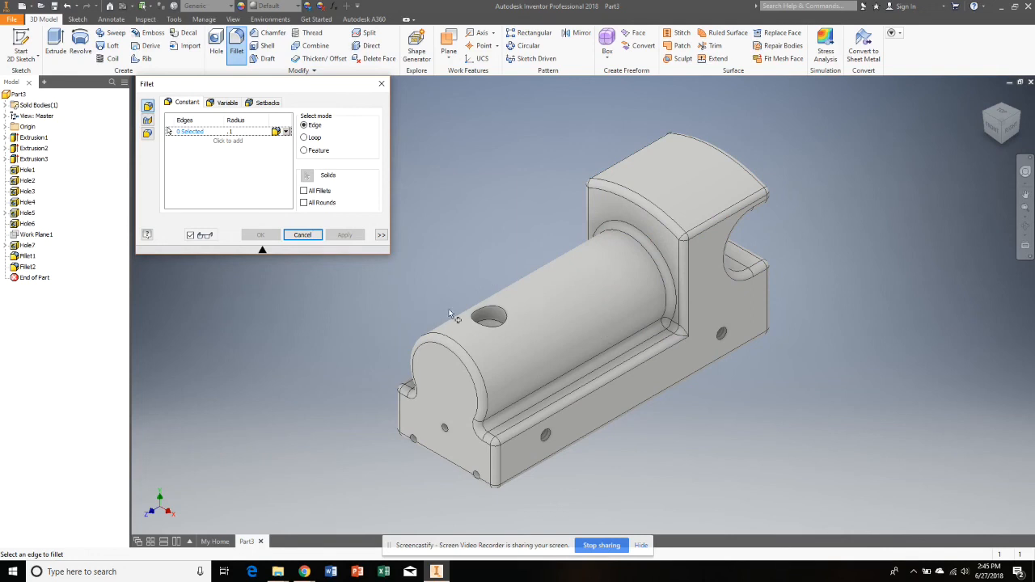
pyautogui.click(302, 235)
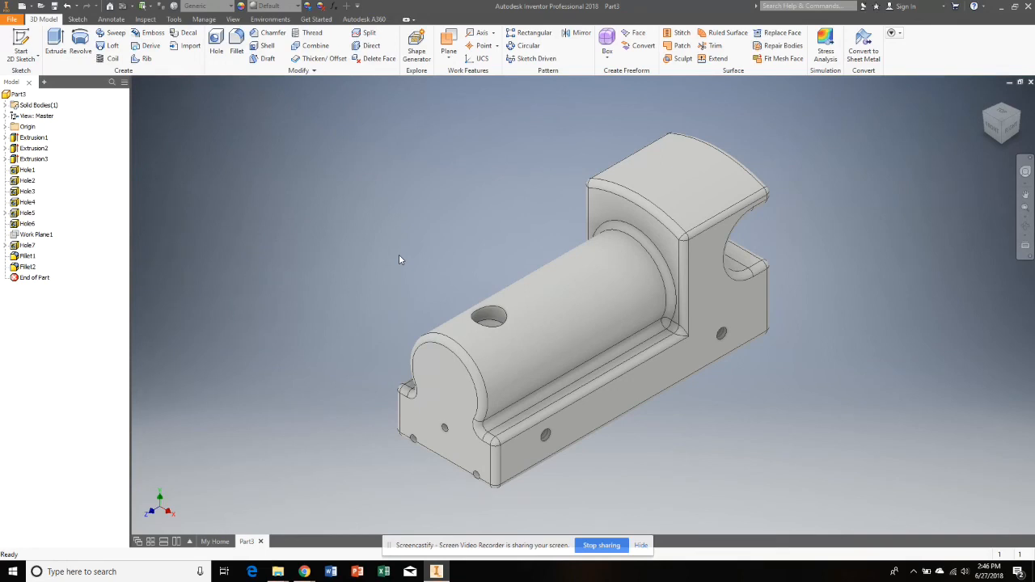
# - Start adjusting the appearance with Aluminum - Flat, tinted blue at RGB 49, 142, 234
pyautogui.click(308, 6)
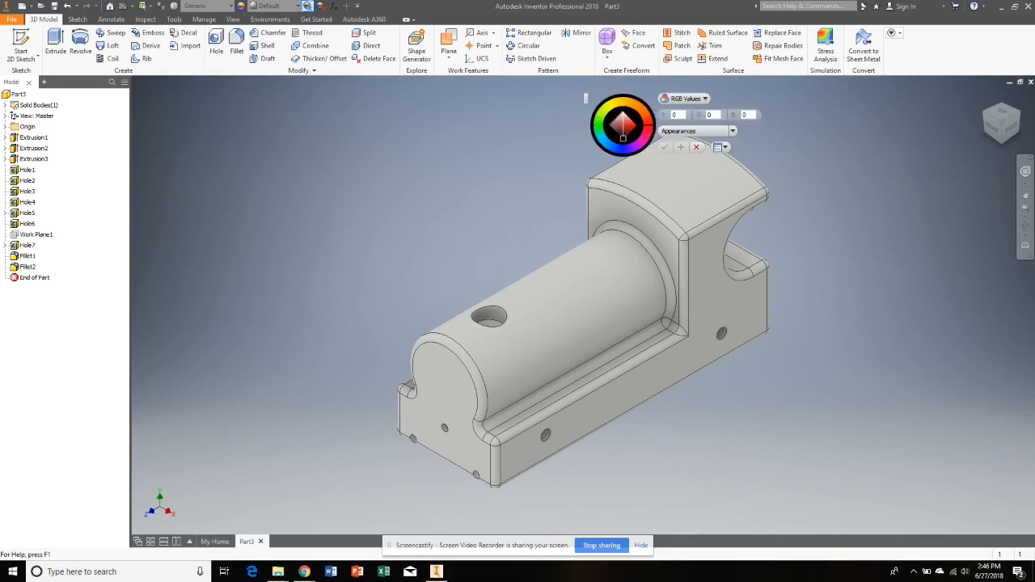
pyautogui.click(731, 131)
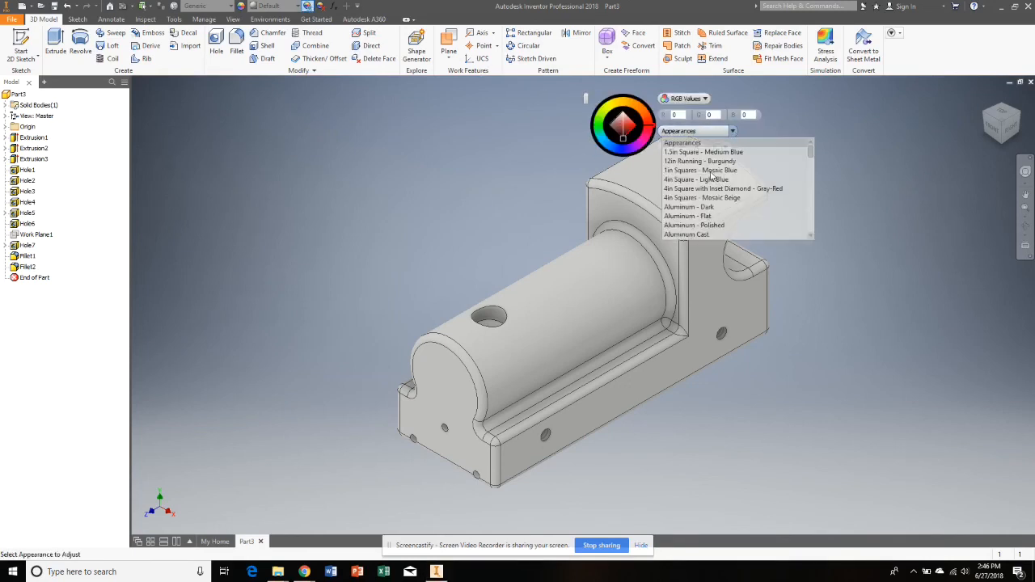
pyautogui.click(688, 216)
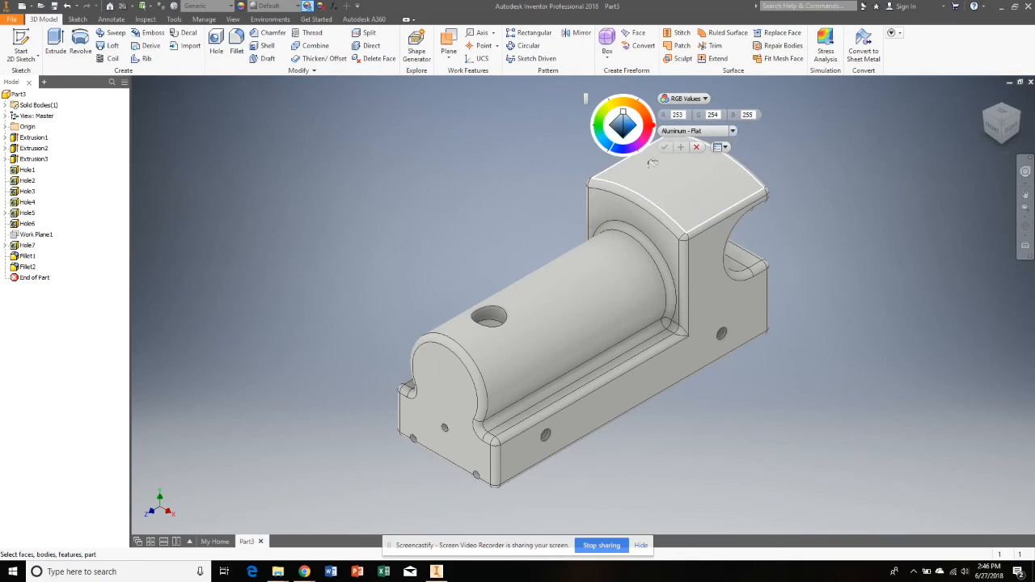
pyautogui.moveTo(628, 134); pyautogui.dragTo(631, 123)
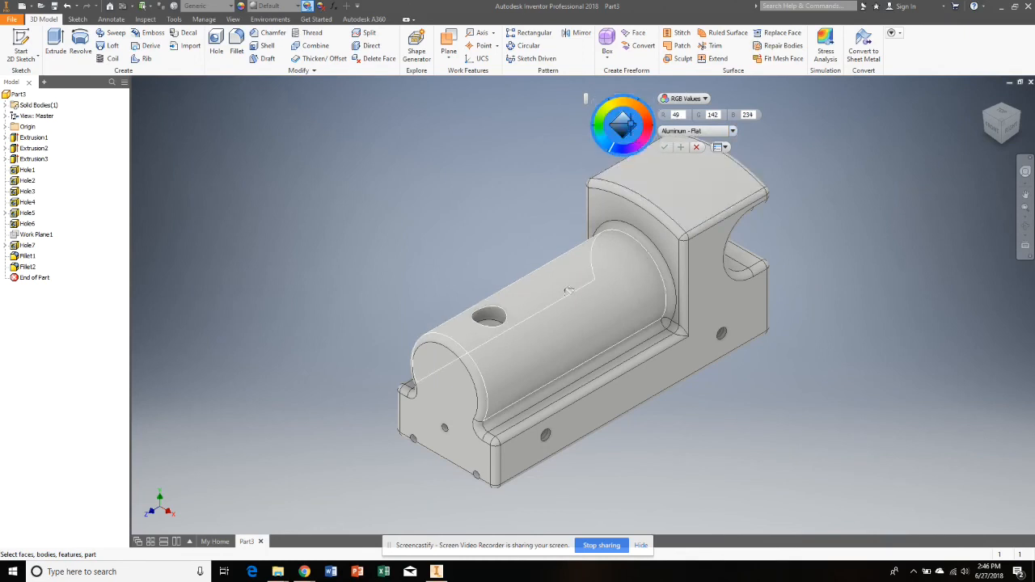
# - Apply the blue appearance to all three extrusions and both fillets, and deepen its colour to RGB 24, 127, 229
pyautogui.click(34, 137)
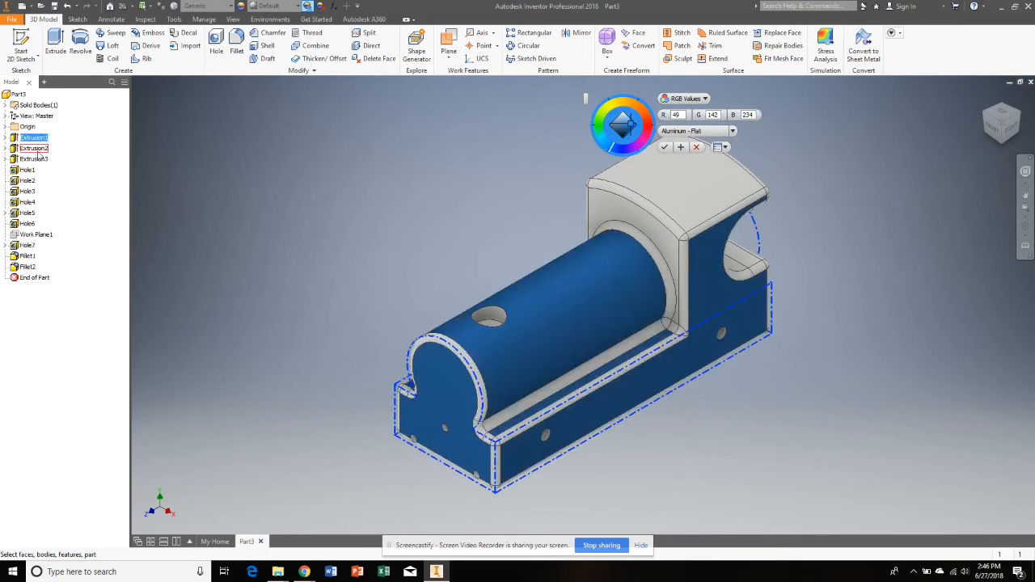
pyautogui.keyDown('ctrl'); pyautogui.click(34, 148); pyautogui.keyUp('ctrl')
pyautogui.keyDown('ctrl'); pyautogui.click(34, 158); pyautogui.keyUp('ctrl')
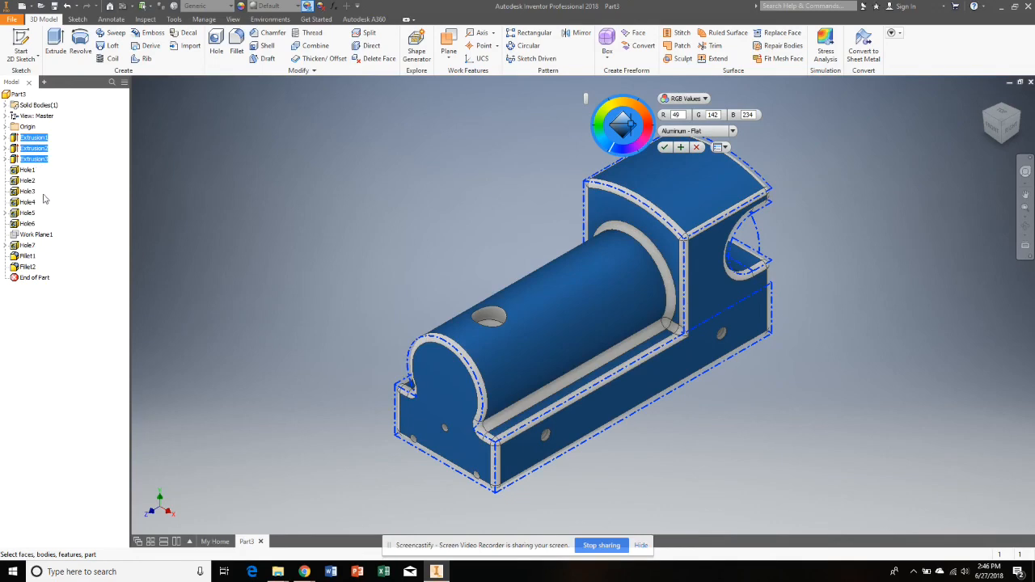
pyautogui.keyDown('ctrl'); pyautogui.click(28, 267); pyautogui.keyUp('ctrl')
pyautogui.keyDown('ctrl'); pyautogui.click(28, 256); pyautogui.keyUp('ctrl')
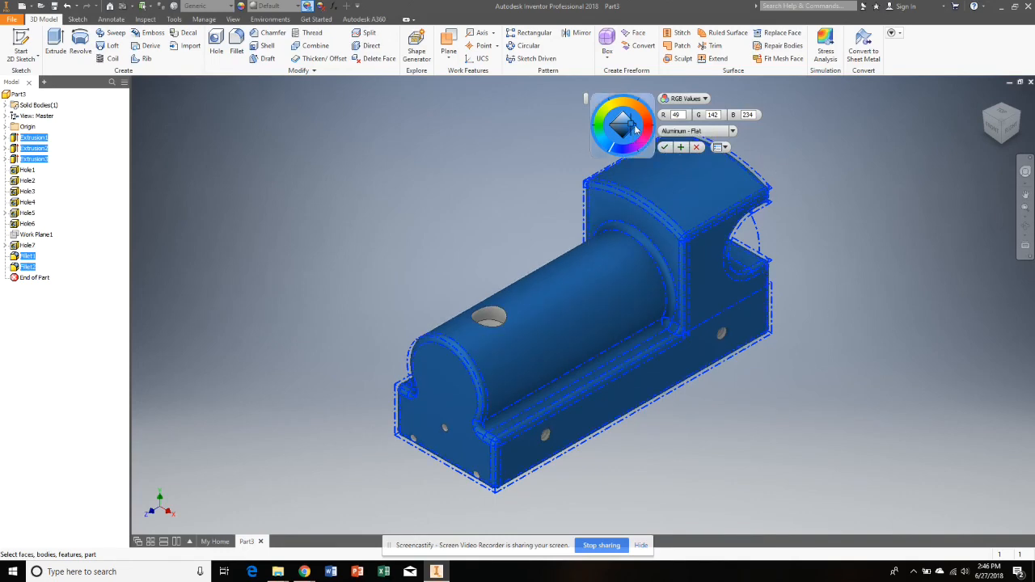
pyautogui.click(631, 126)
pyautogui.moveTo(631, 125); pyautogui.dragTo(632, 126)
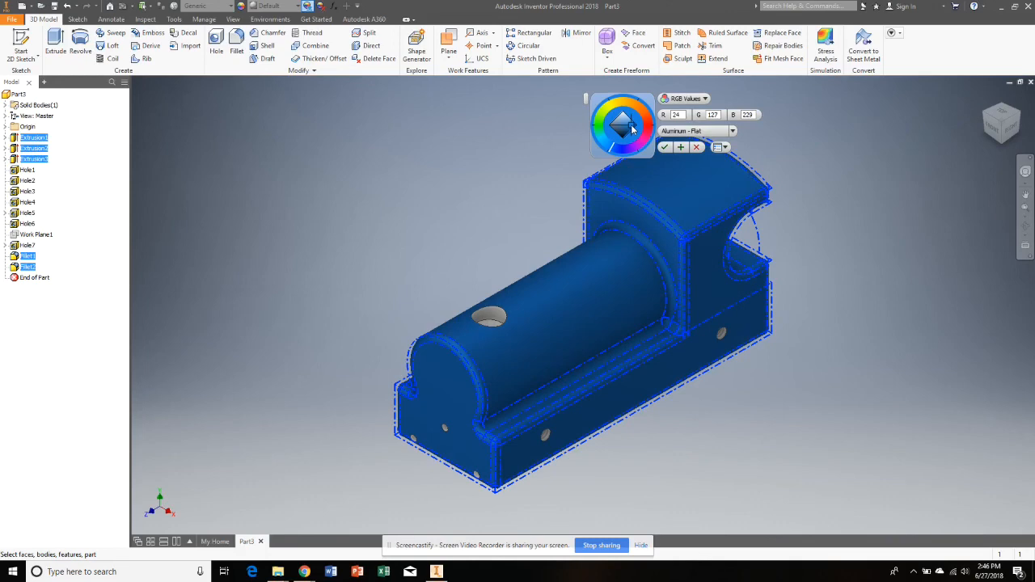